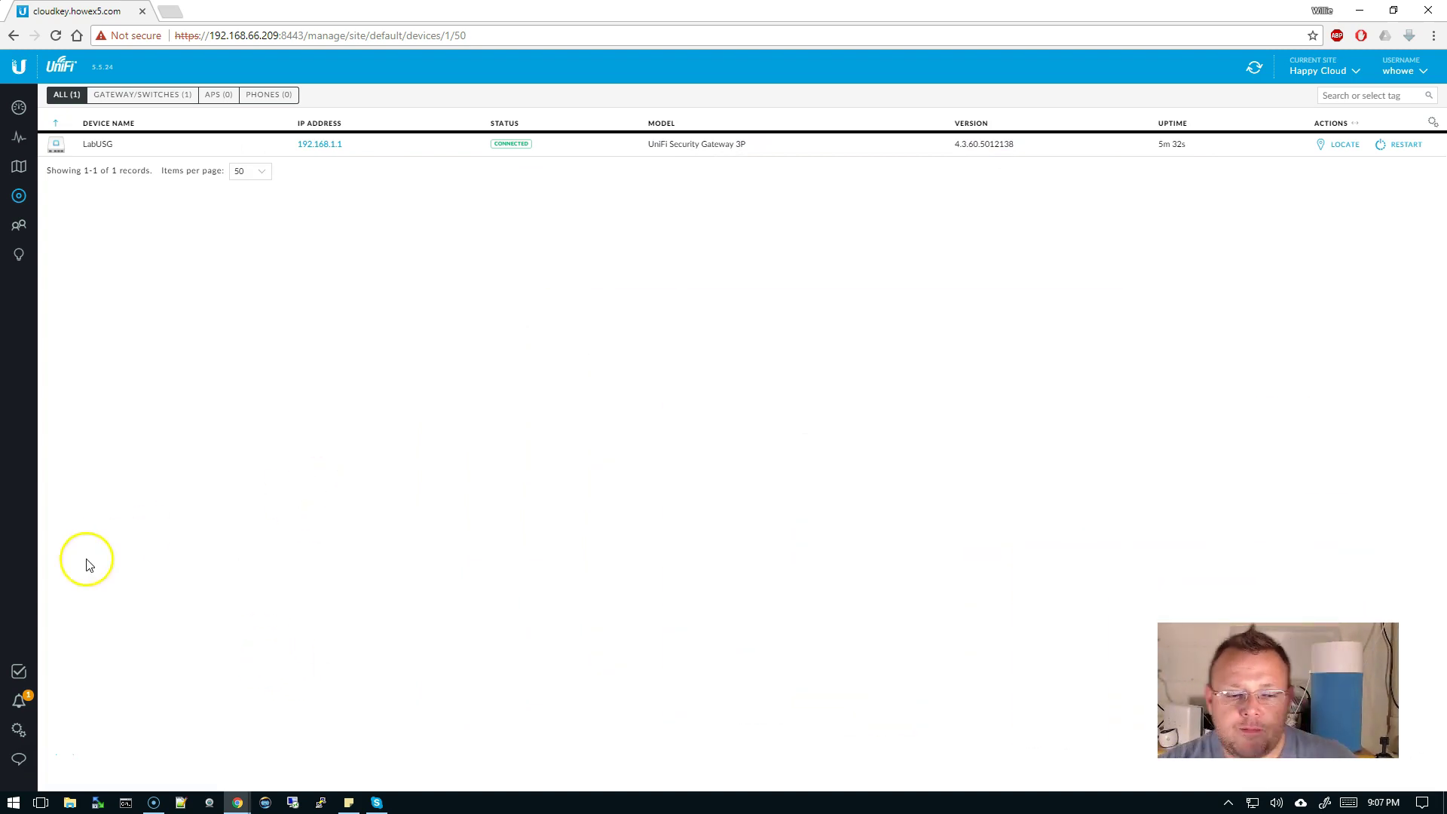
- Try deleting the IoT network from Settings > Networks, then dismiss the cannot-delete error
click(22, 732)
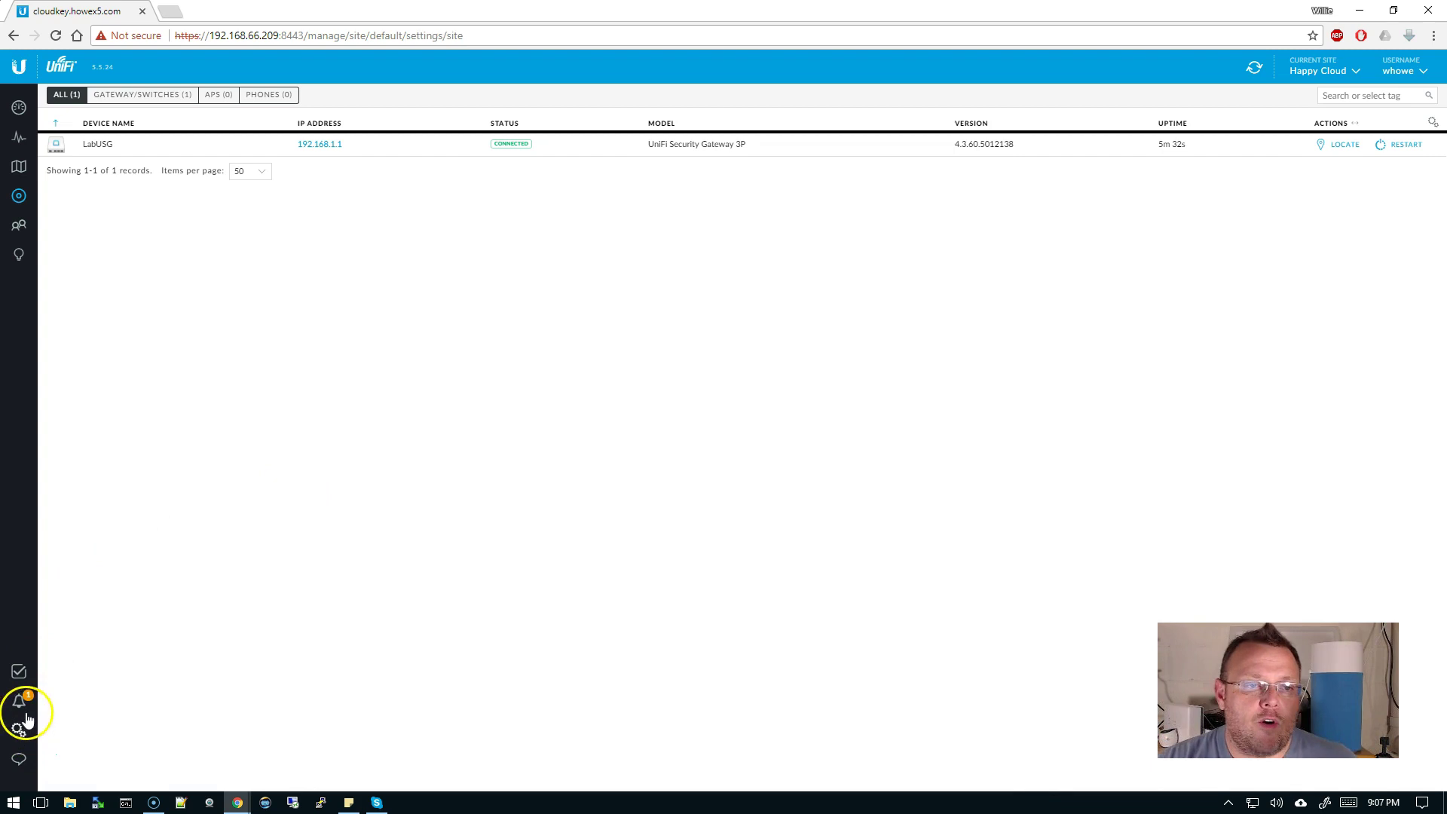
click(149, 199)
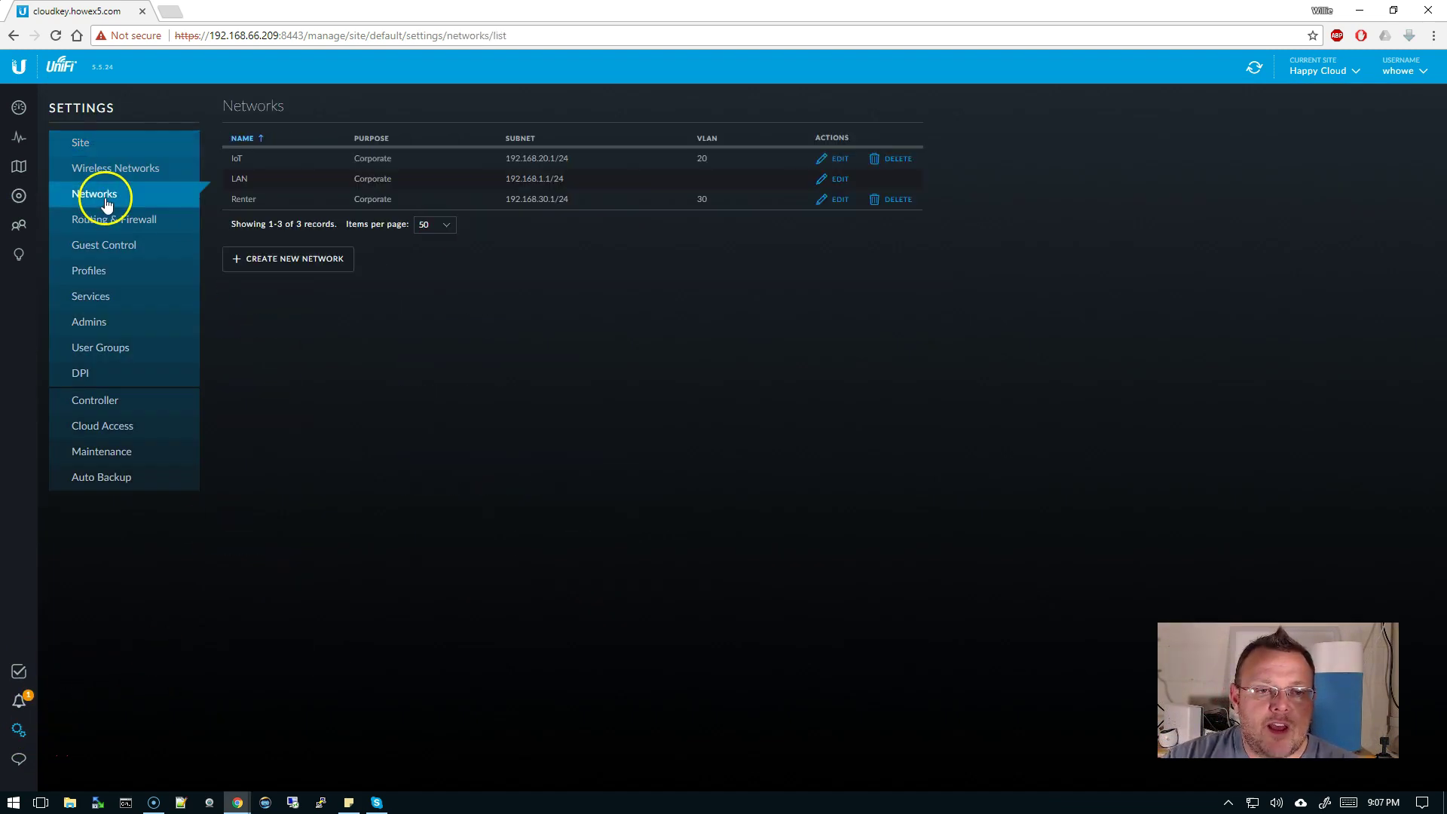
click(894, 160)
click(852, 455)
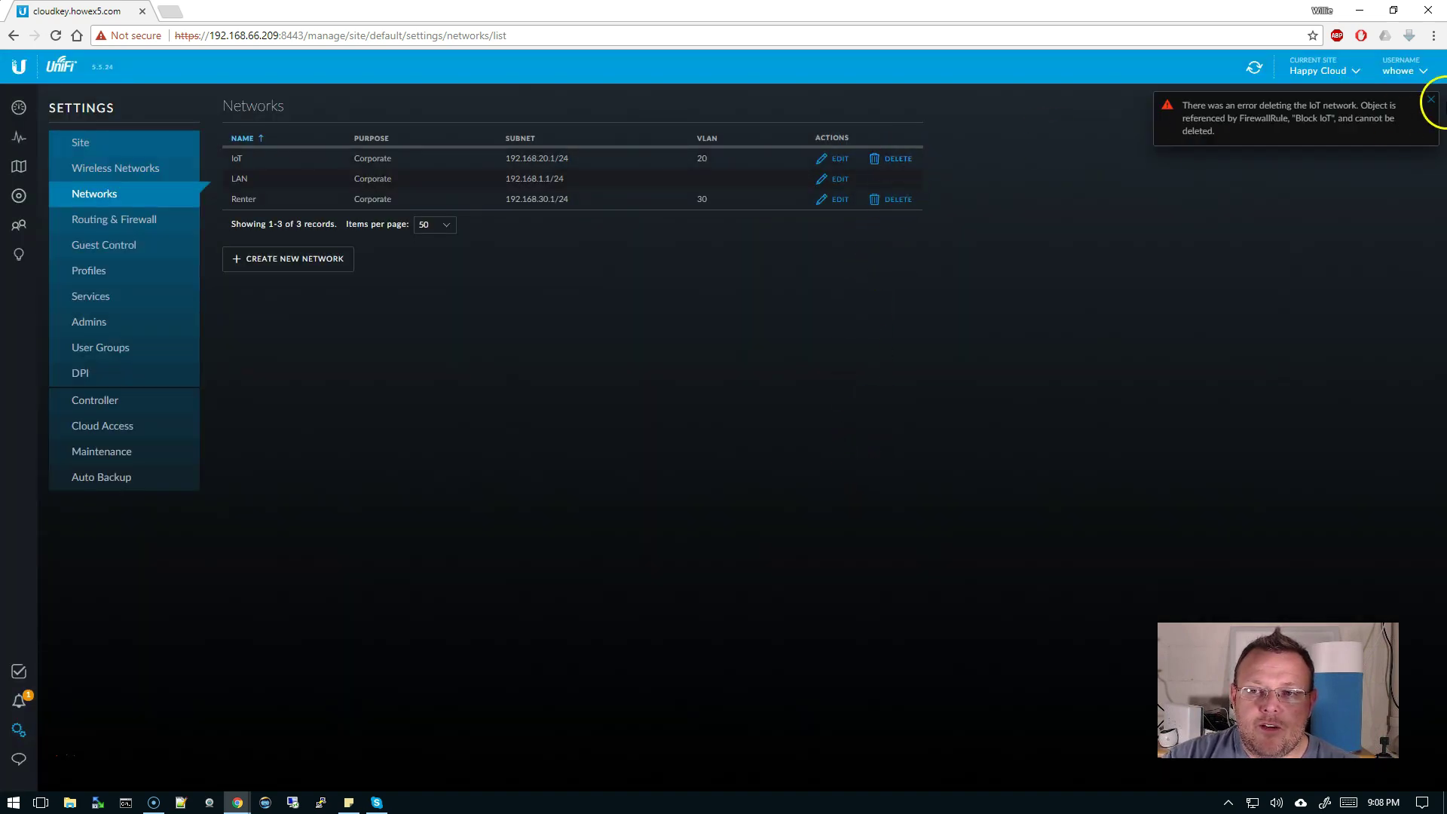
click(1430, 99)
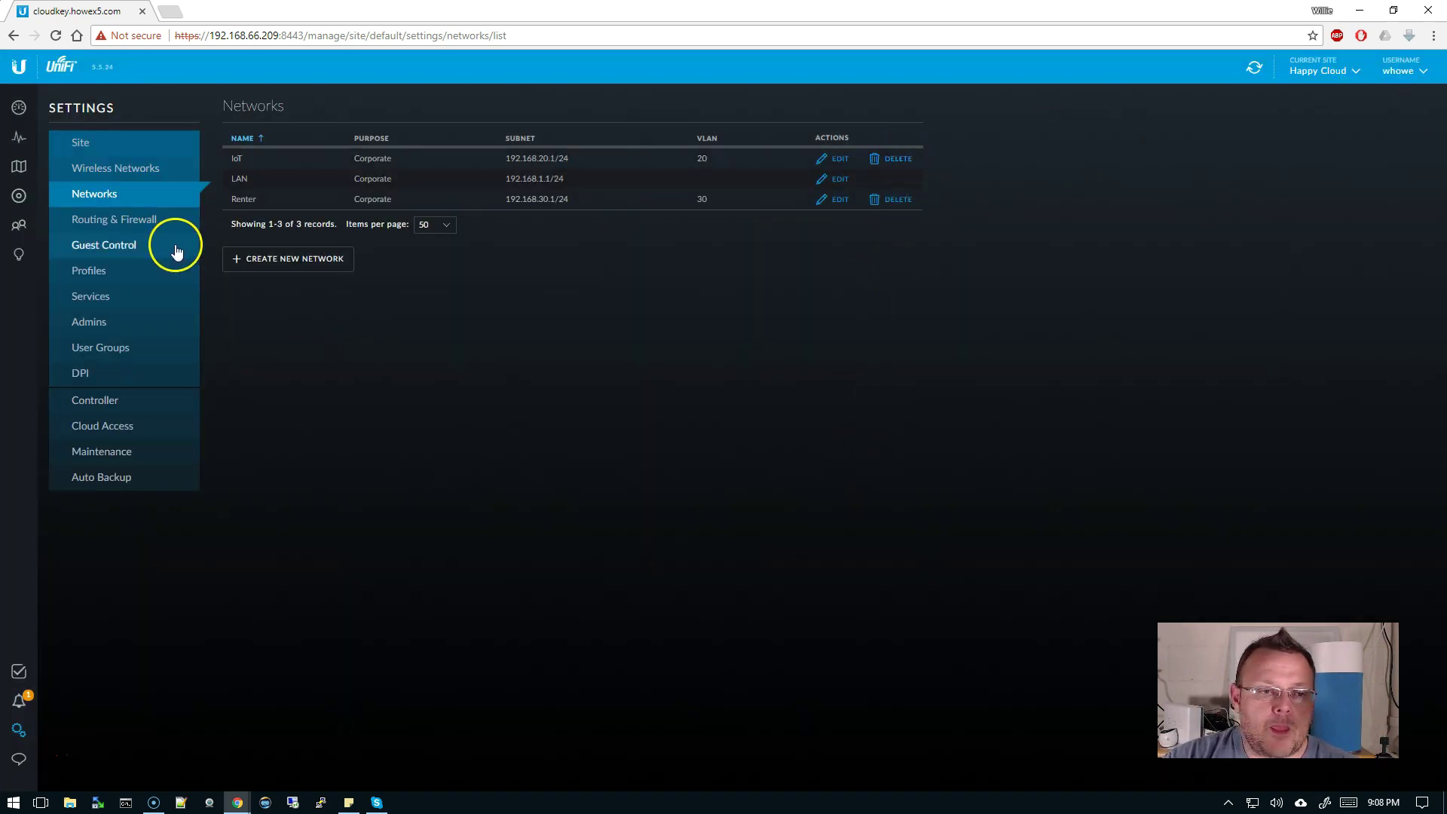
- Delete the Block IoT rule from the LAN IN firewall rules
click(134, 220)
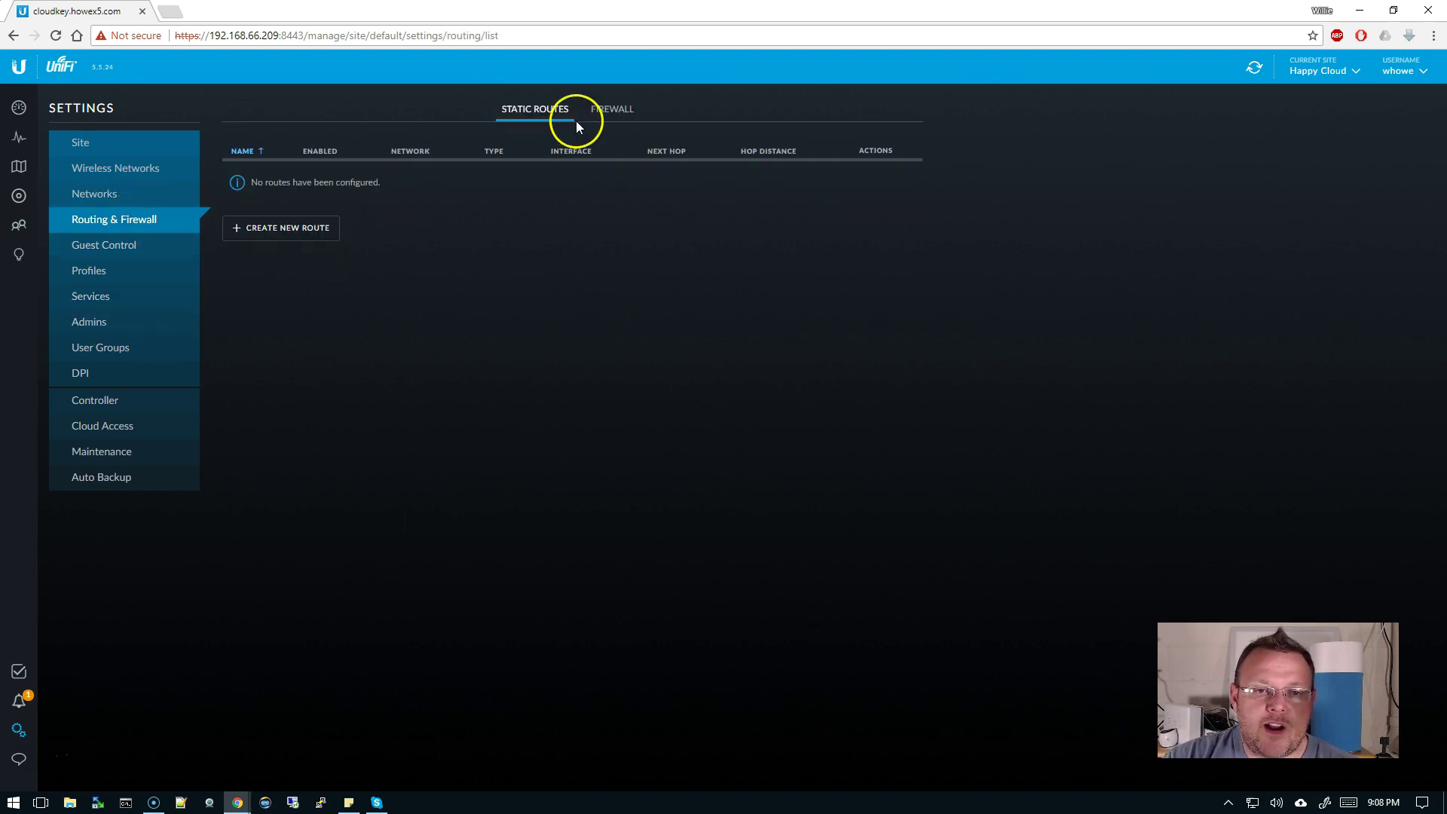
click(605, 120)
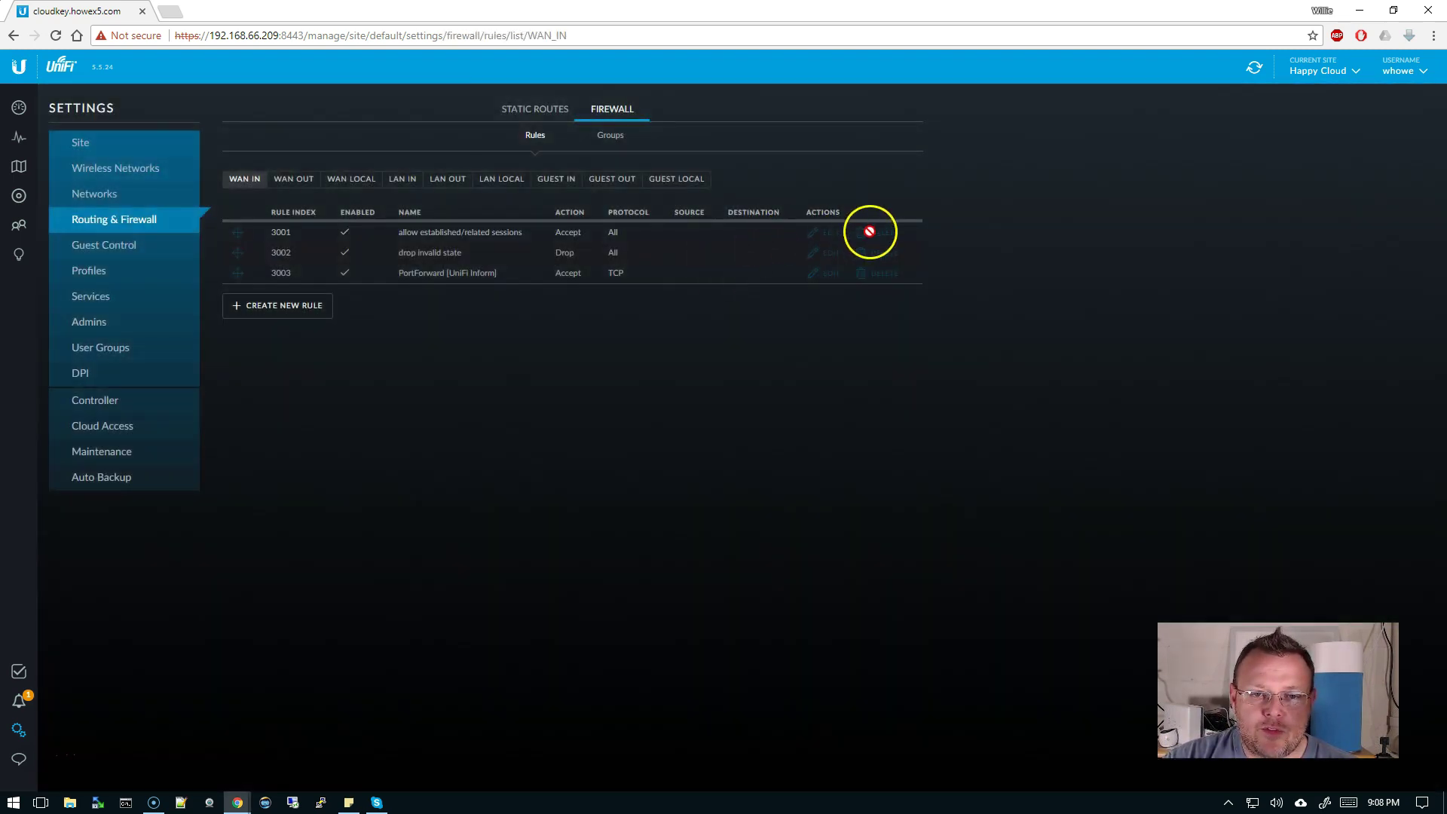
click(403, 179)
click(899, 240)
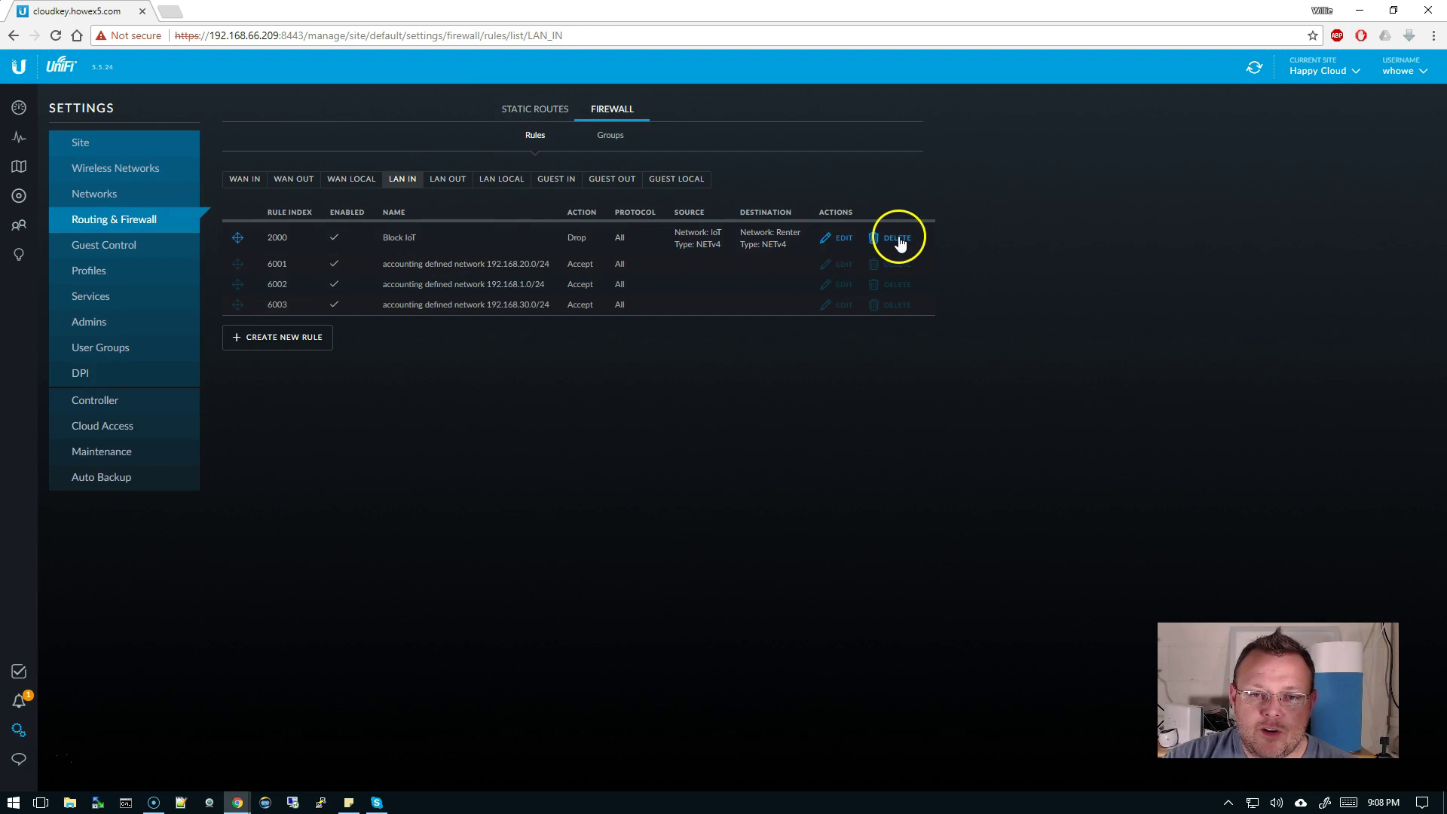
click(838, 454)
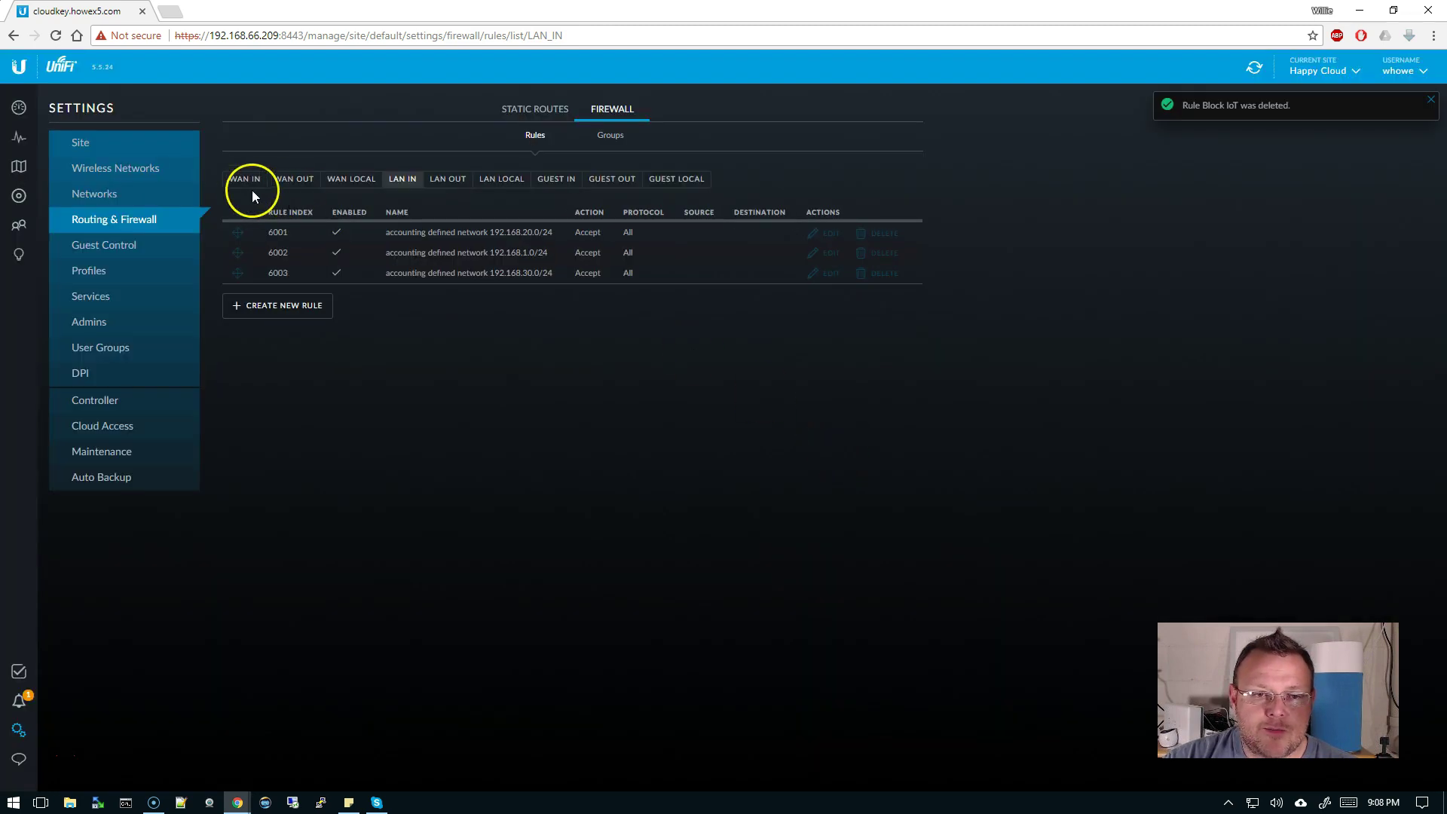
- Delete the IoT and Renter networks, leaving only LAN
click(120, 196)
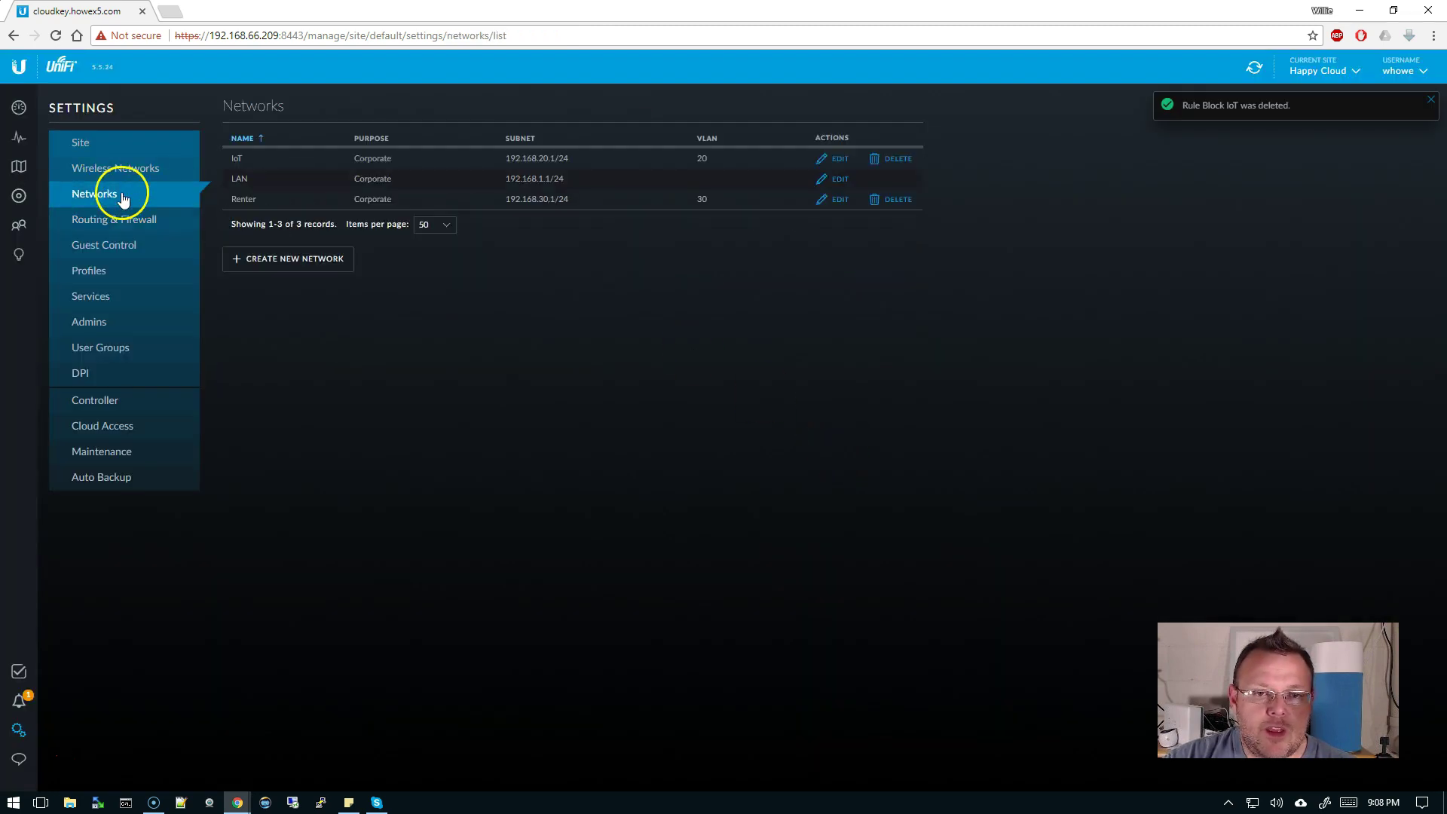
click(902, 159)
click(846, 455)
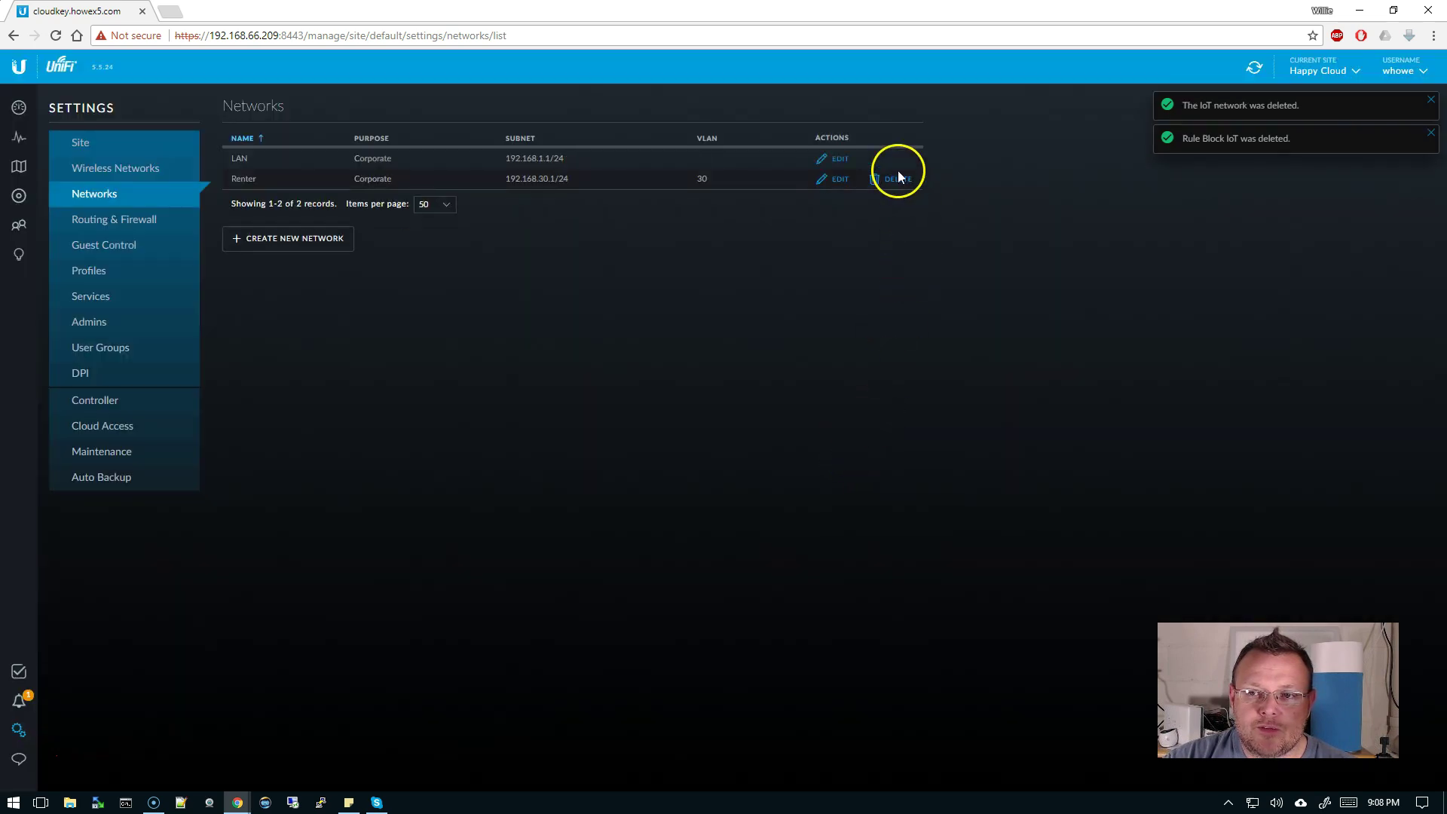
click(898, 178)
click(853, 454)
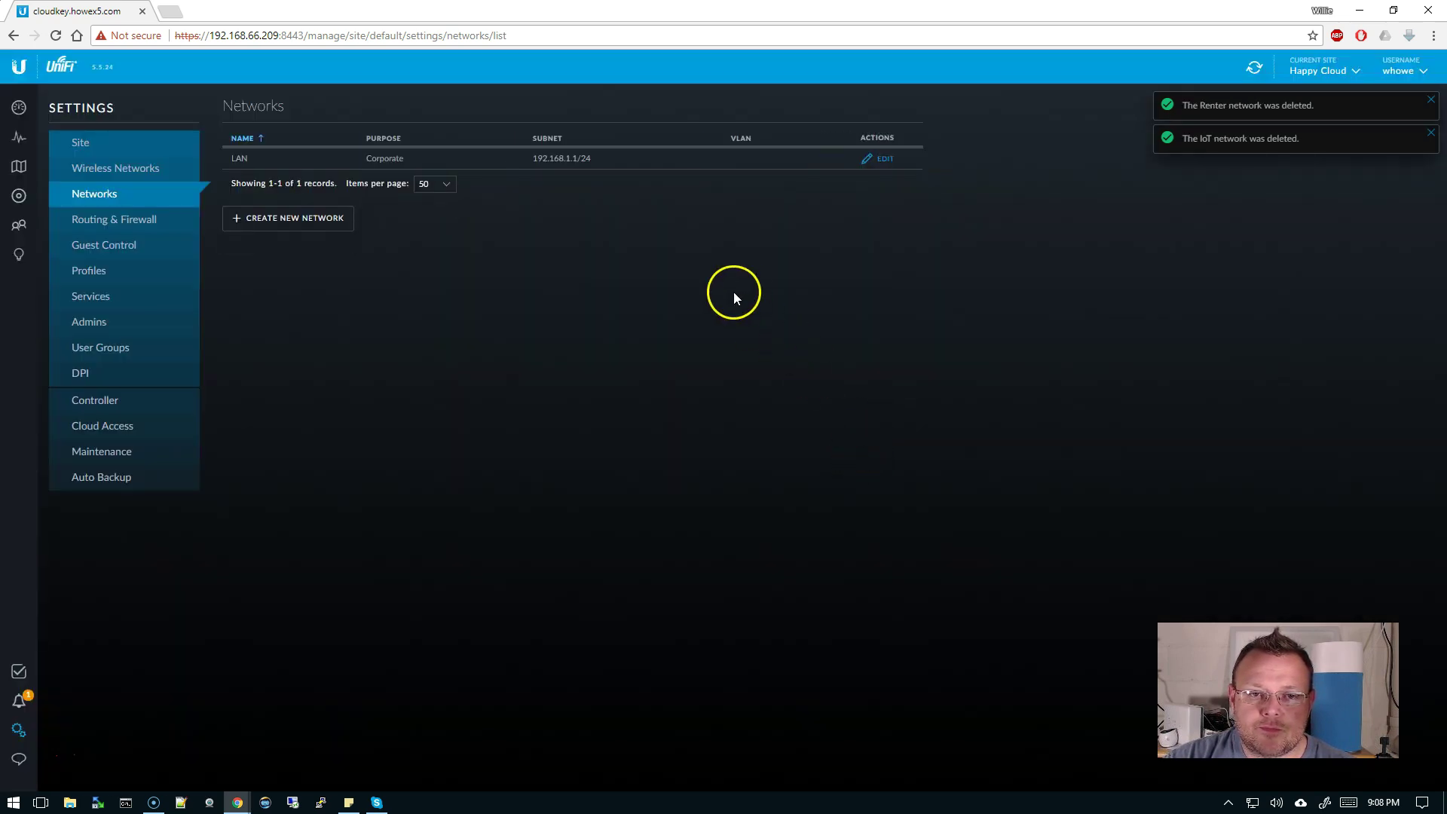
- Dismiss the network deletion notices
click(1432, 100)
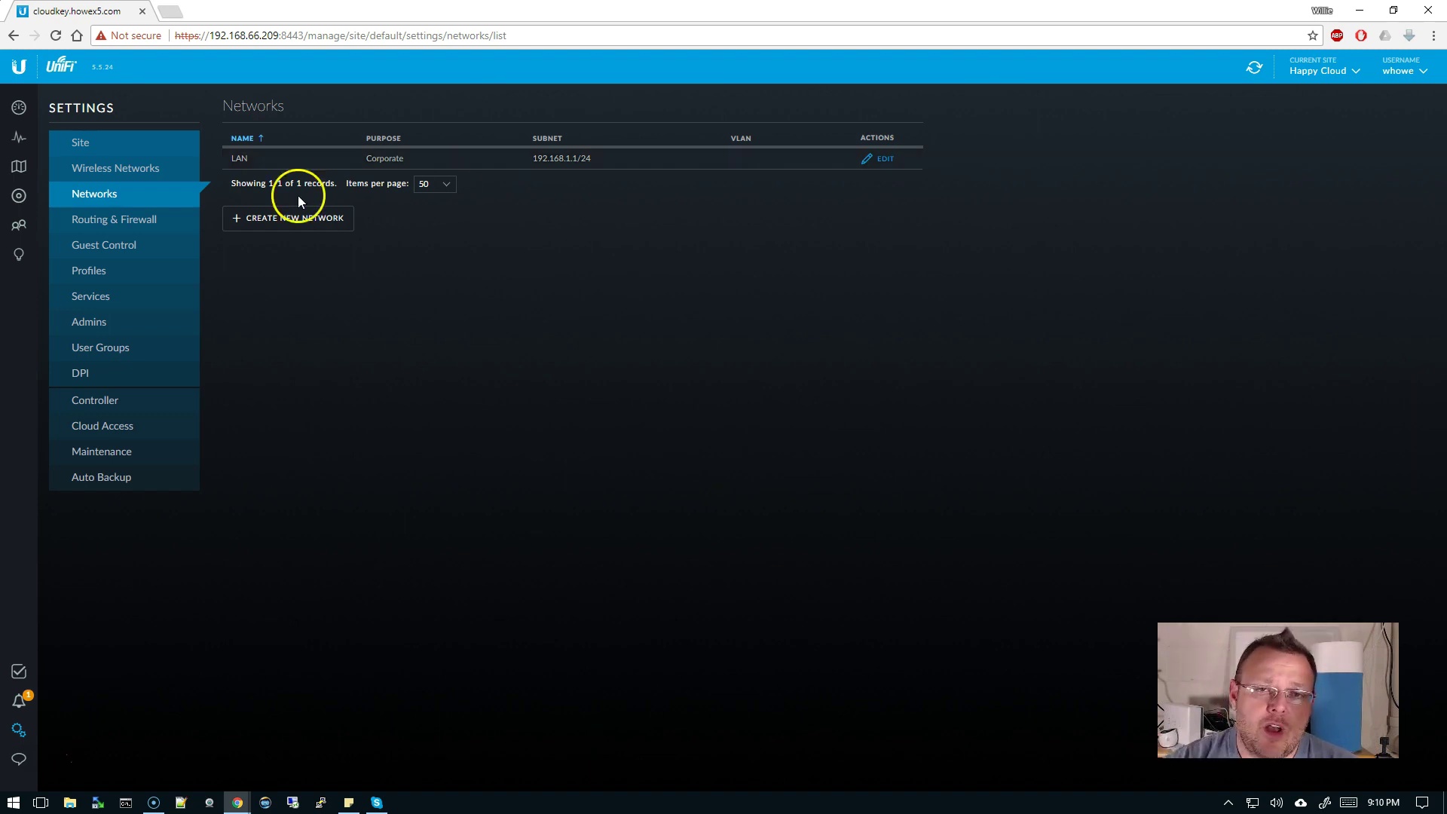
click(302, 224)
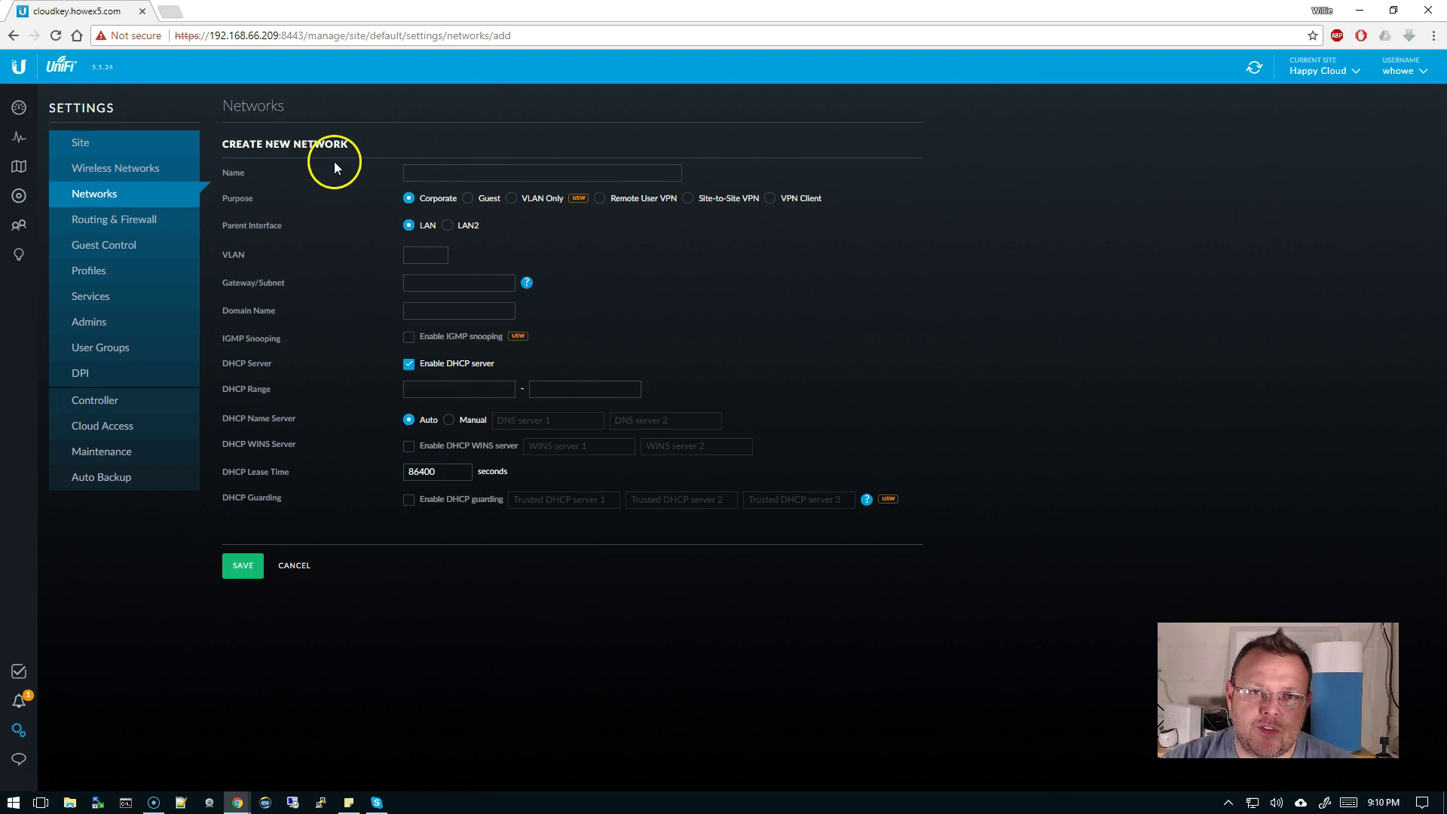
drag(221, 199, 248, 207)
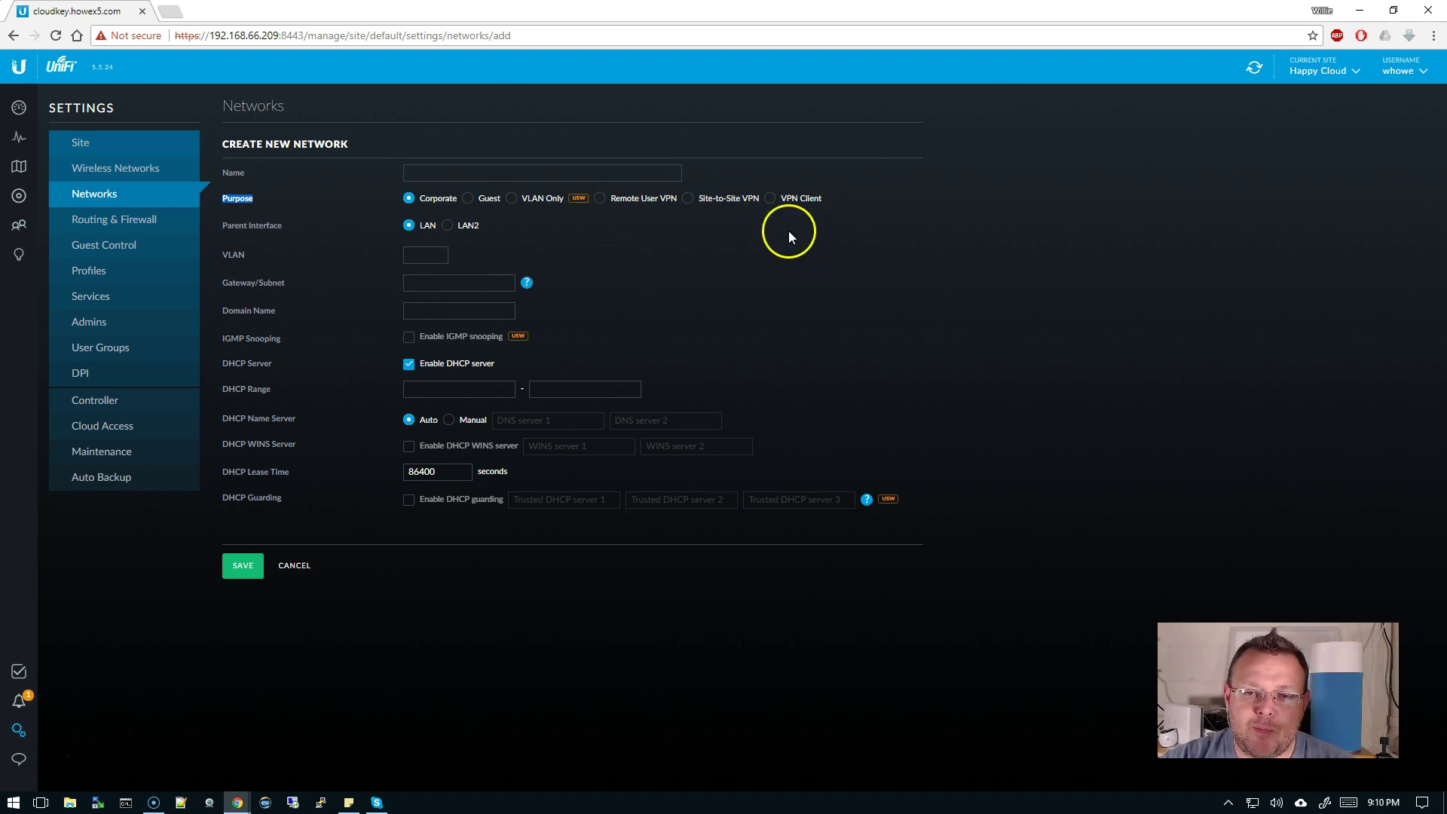
click(556, 284)
click(494, 169)
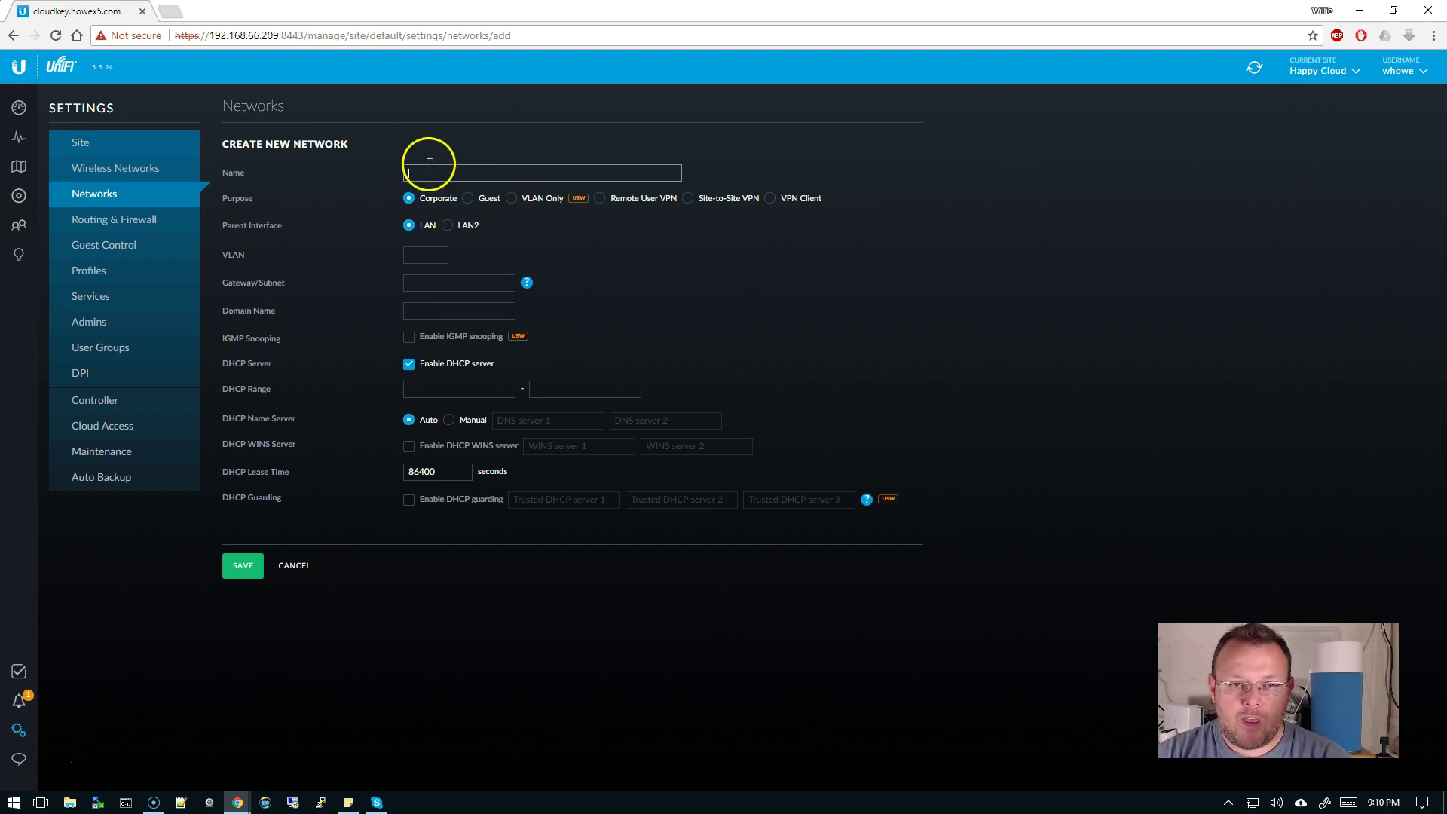
- Enter name Corporate 2, VLAN 2, subnet 192.168.2.1/24, and fill DHCP range 192.168.2.6–192.168.2.254
click(489, 176)
text(C)
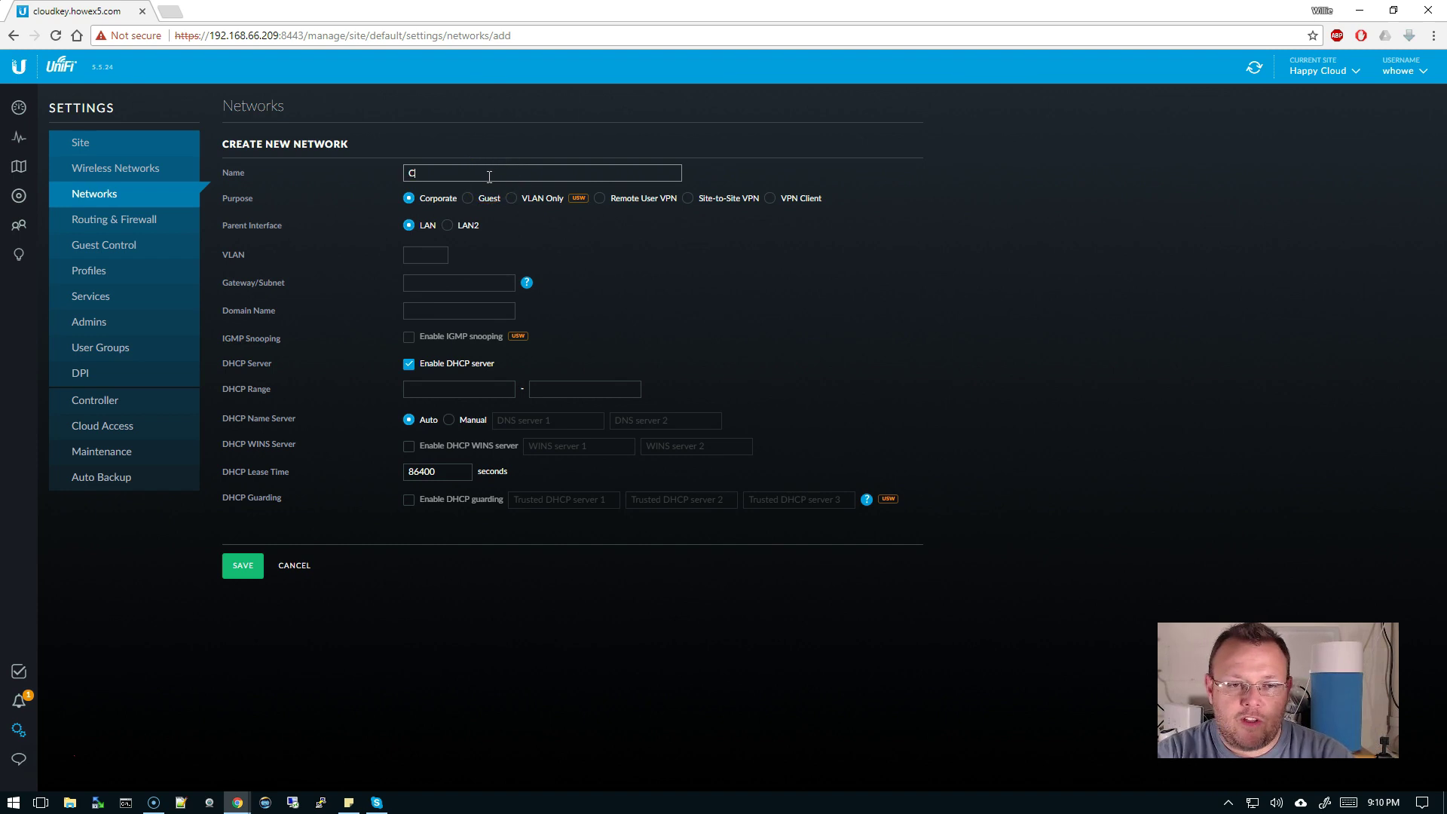
text(orporate 2)
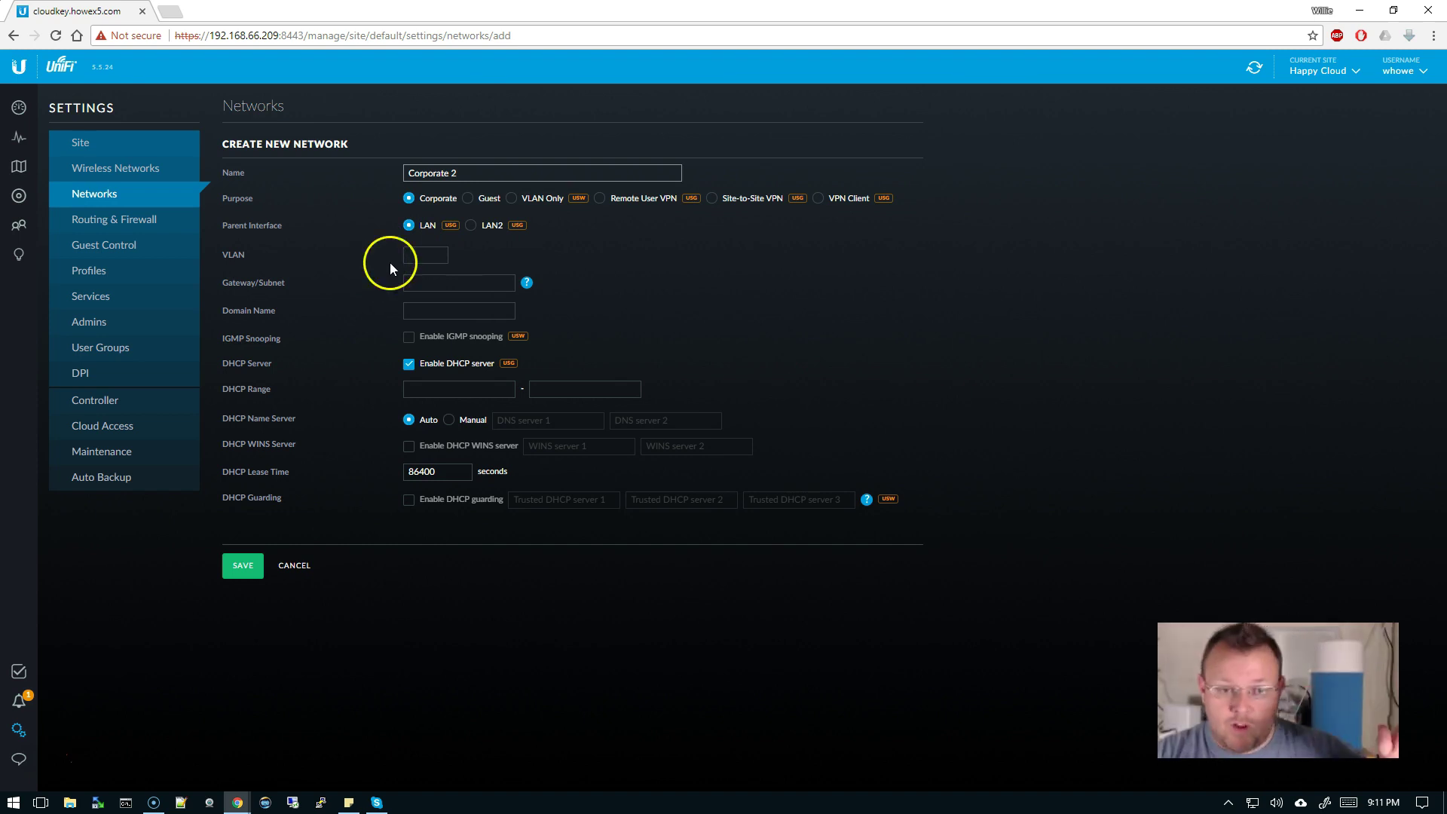
click(420, 256)
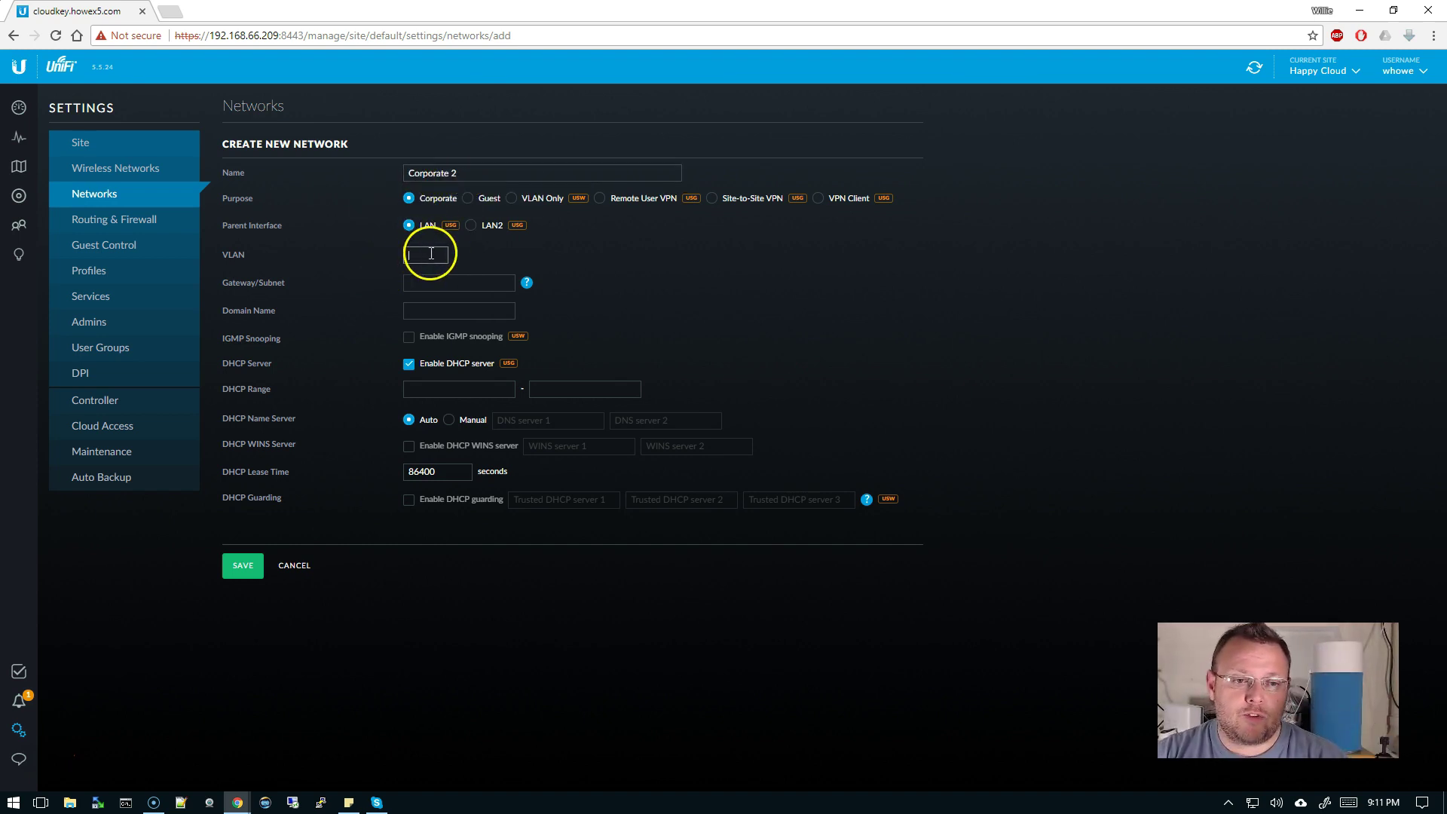
text(2)
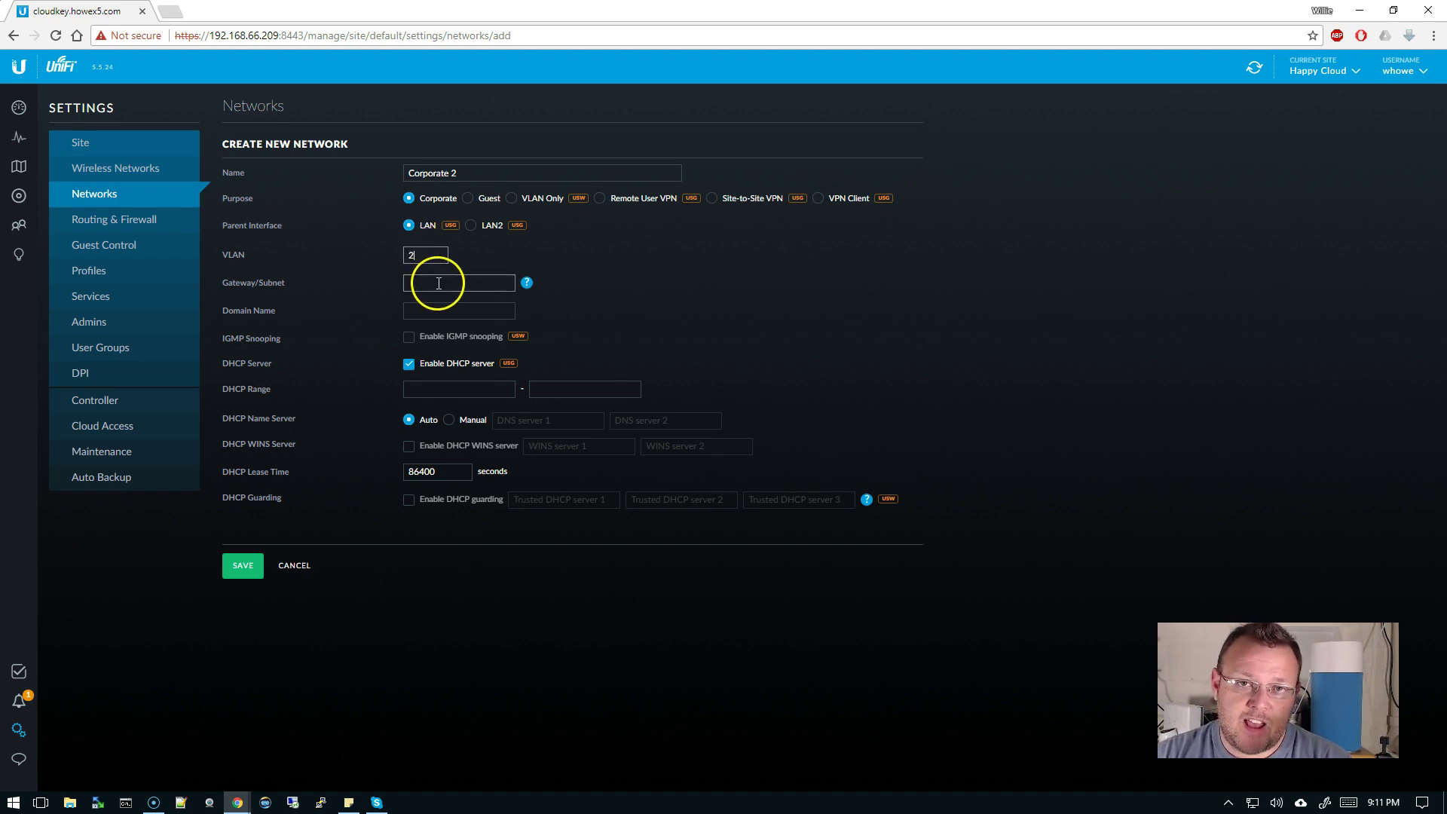
click(448, 284)
text(192.168)
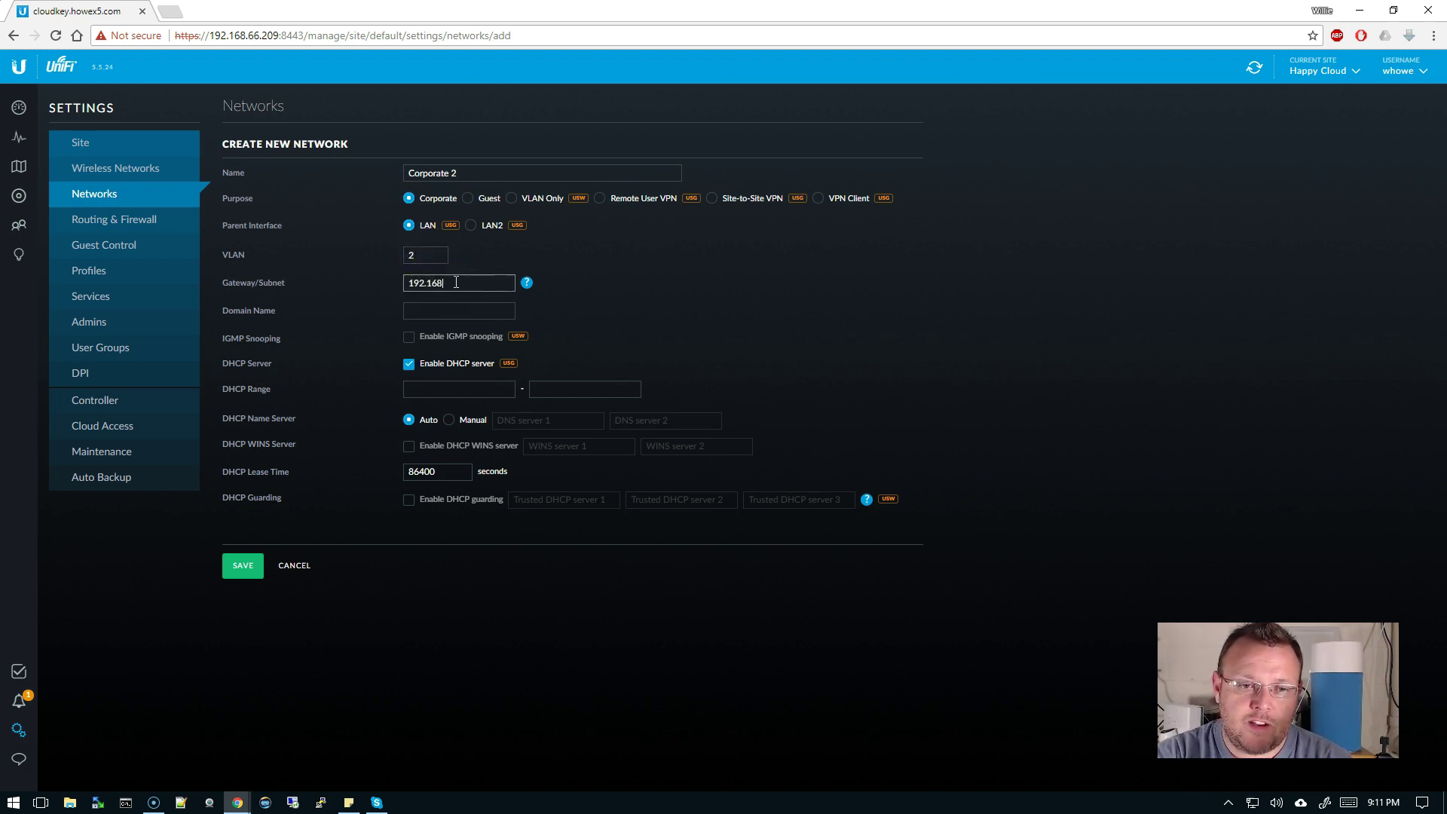
text(.2.1/24)
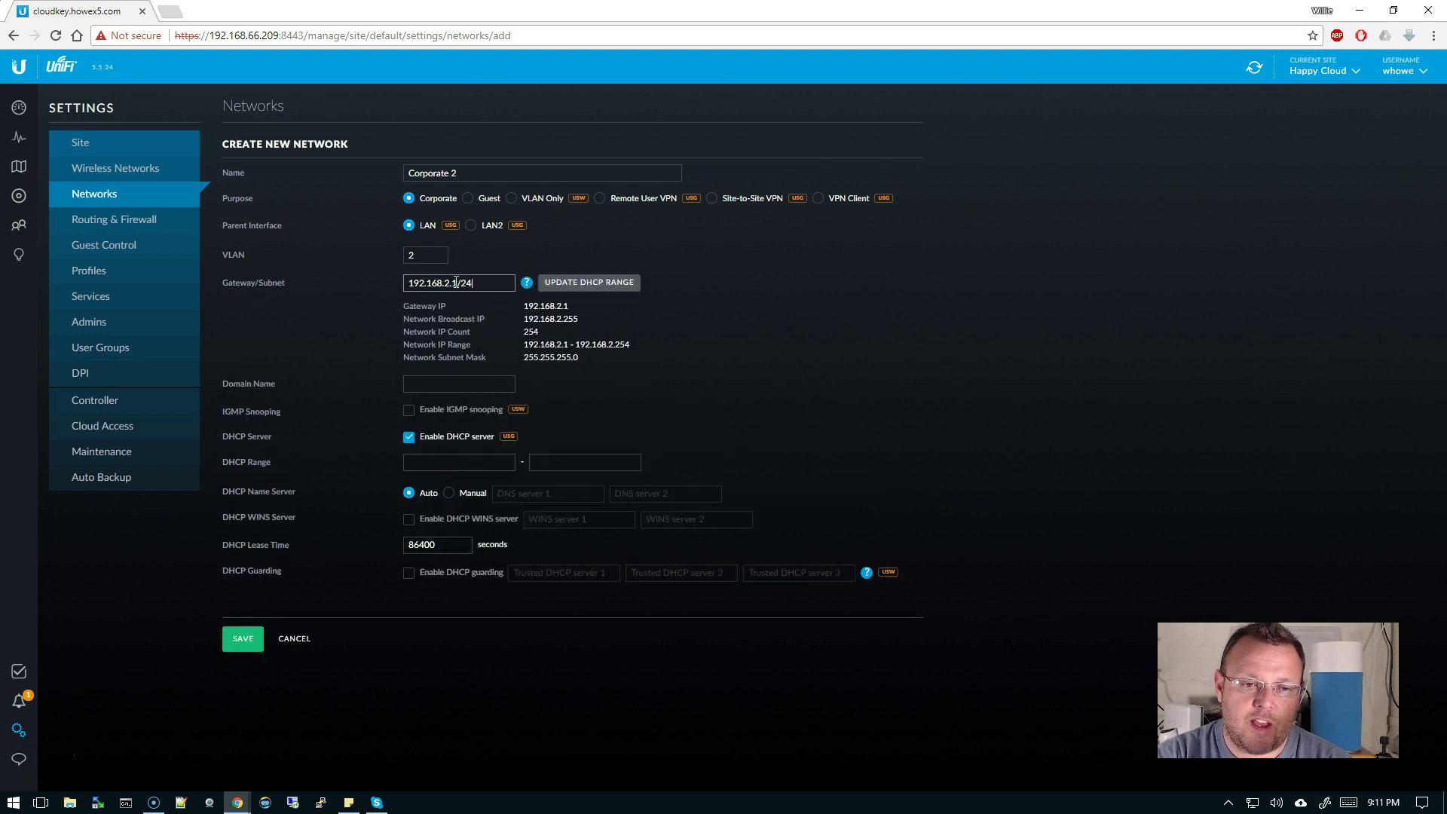
click(582, 283)
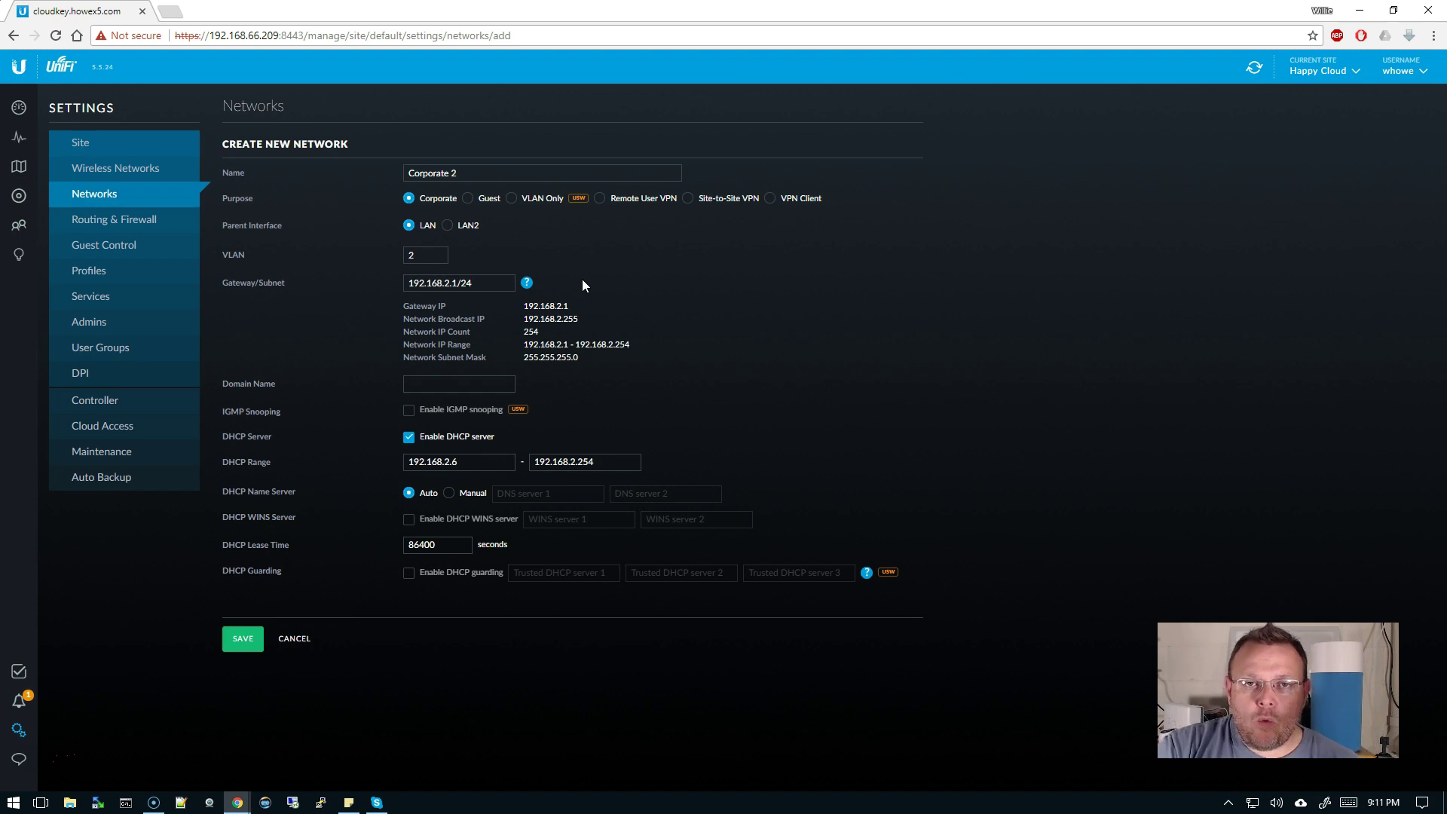
click(242, 639)
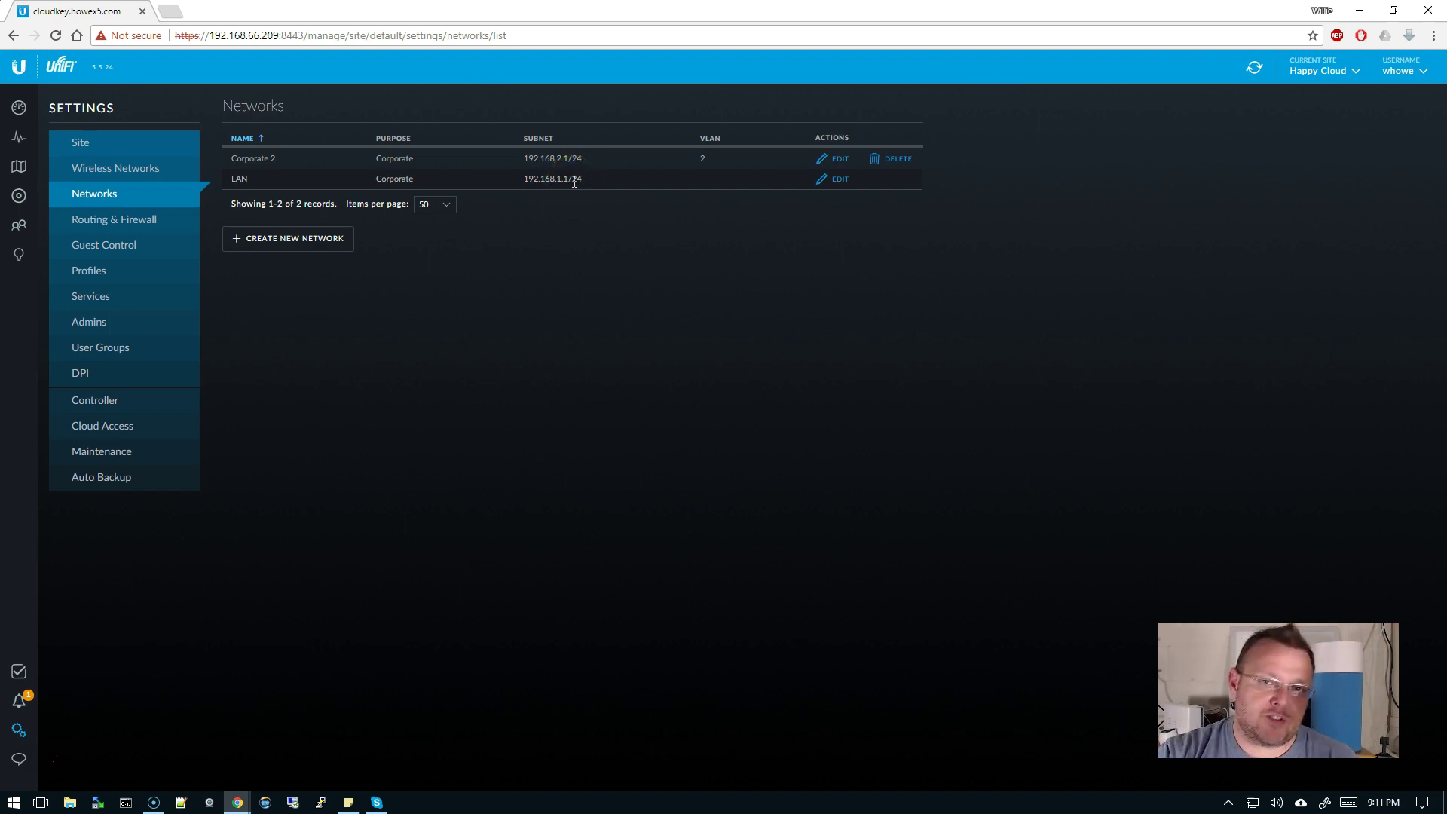
click(556, 156)
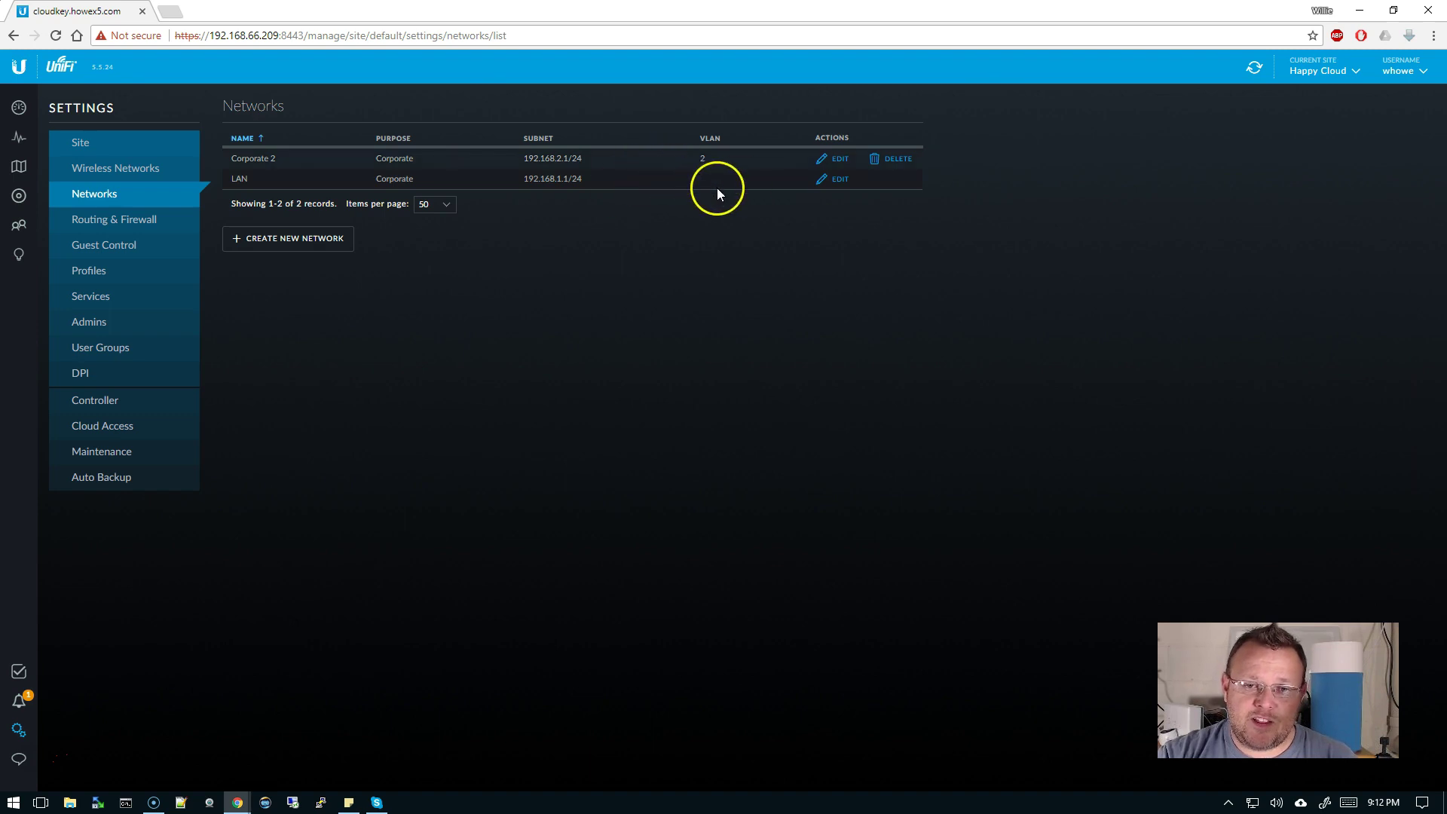
drag(556, 179, 571, 180)
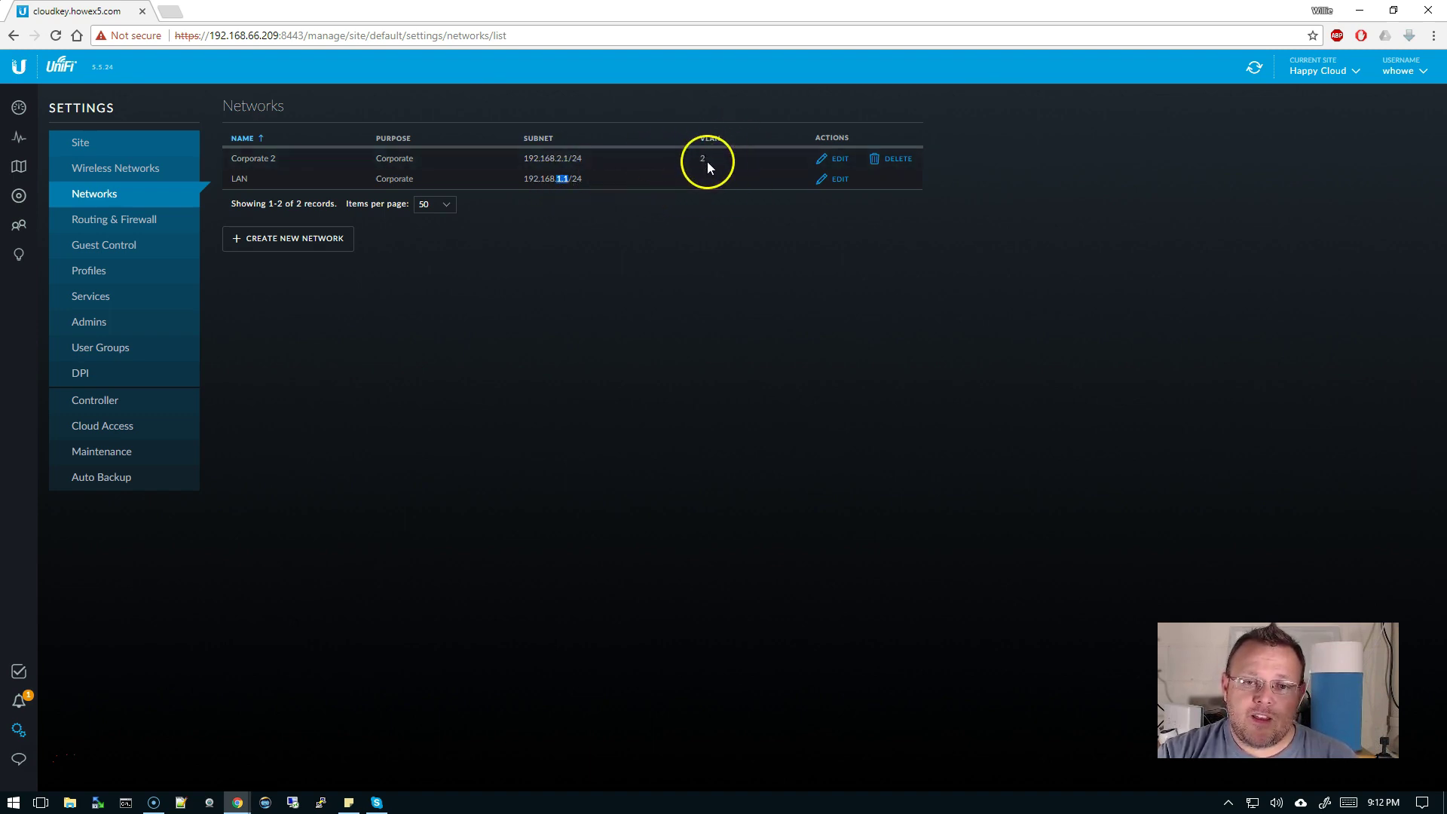
double_click(703, 159)
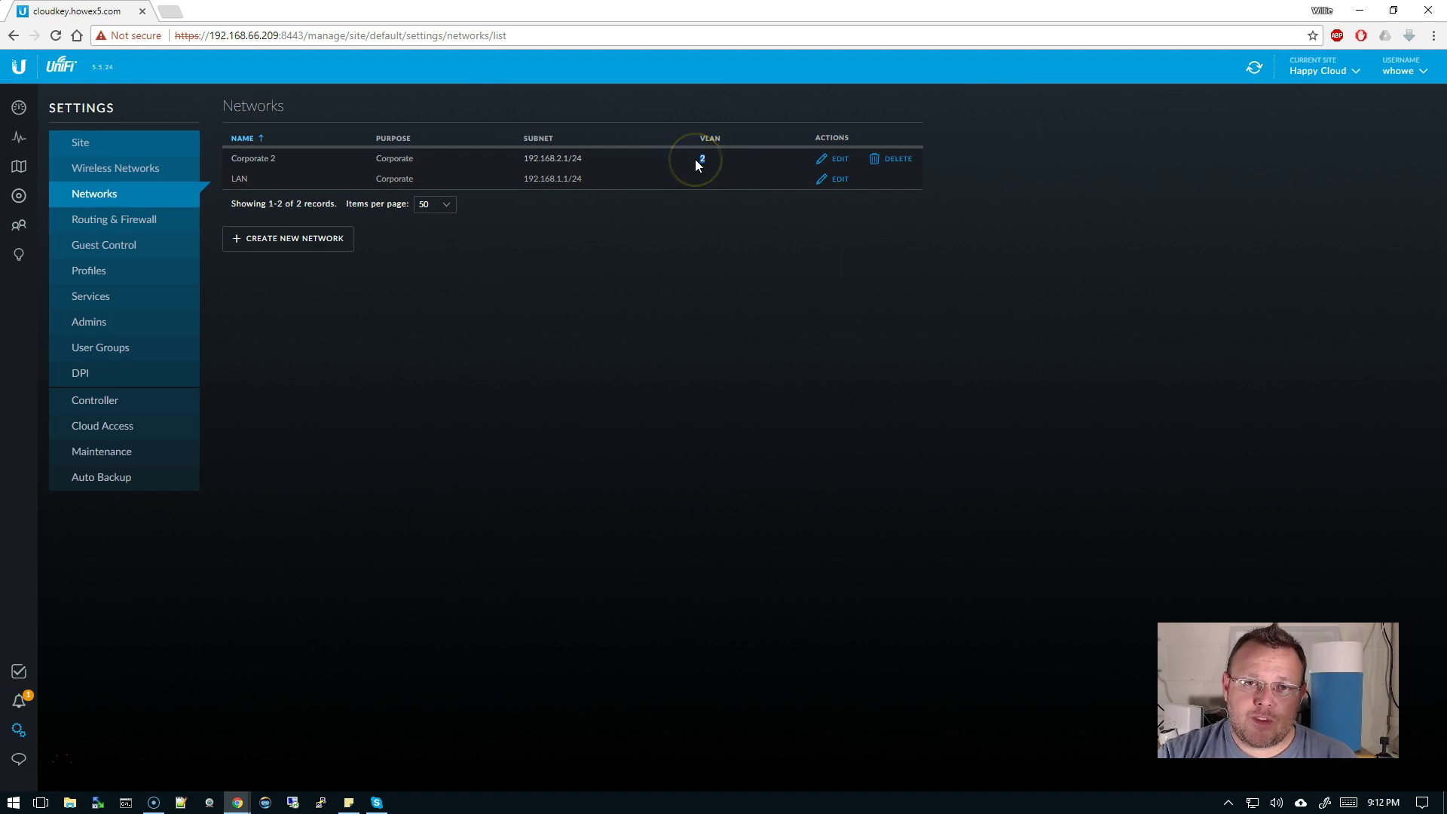
click(558, 160)
drag(558, 161, 569, 159)
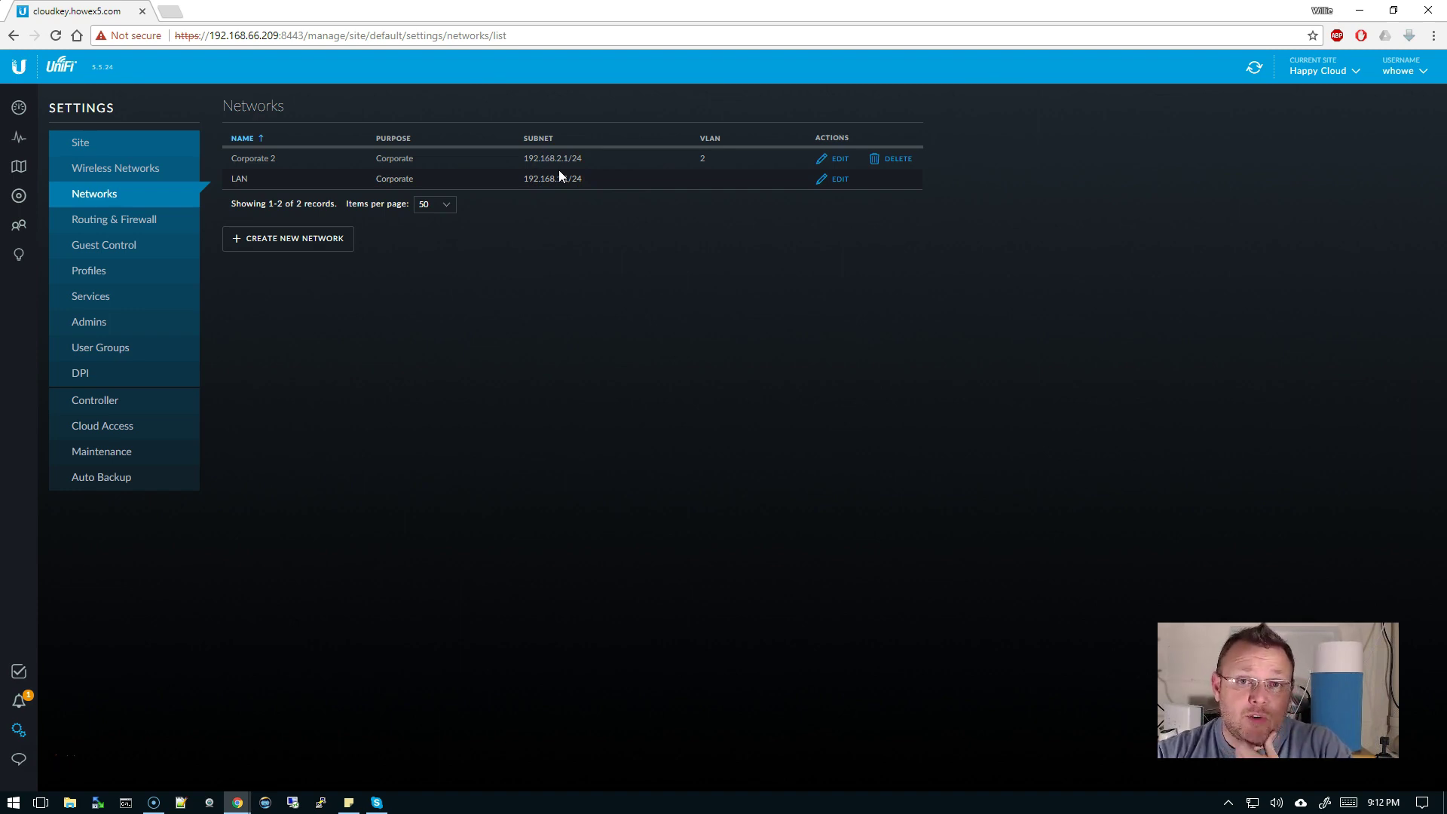
- Create and save a Guest-purpose network named Guest on VLAN 3 with gateway 192.168.3.1/24
click(323, 253)
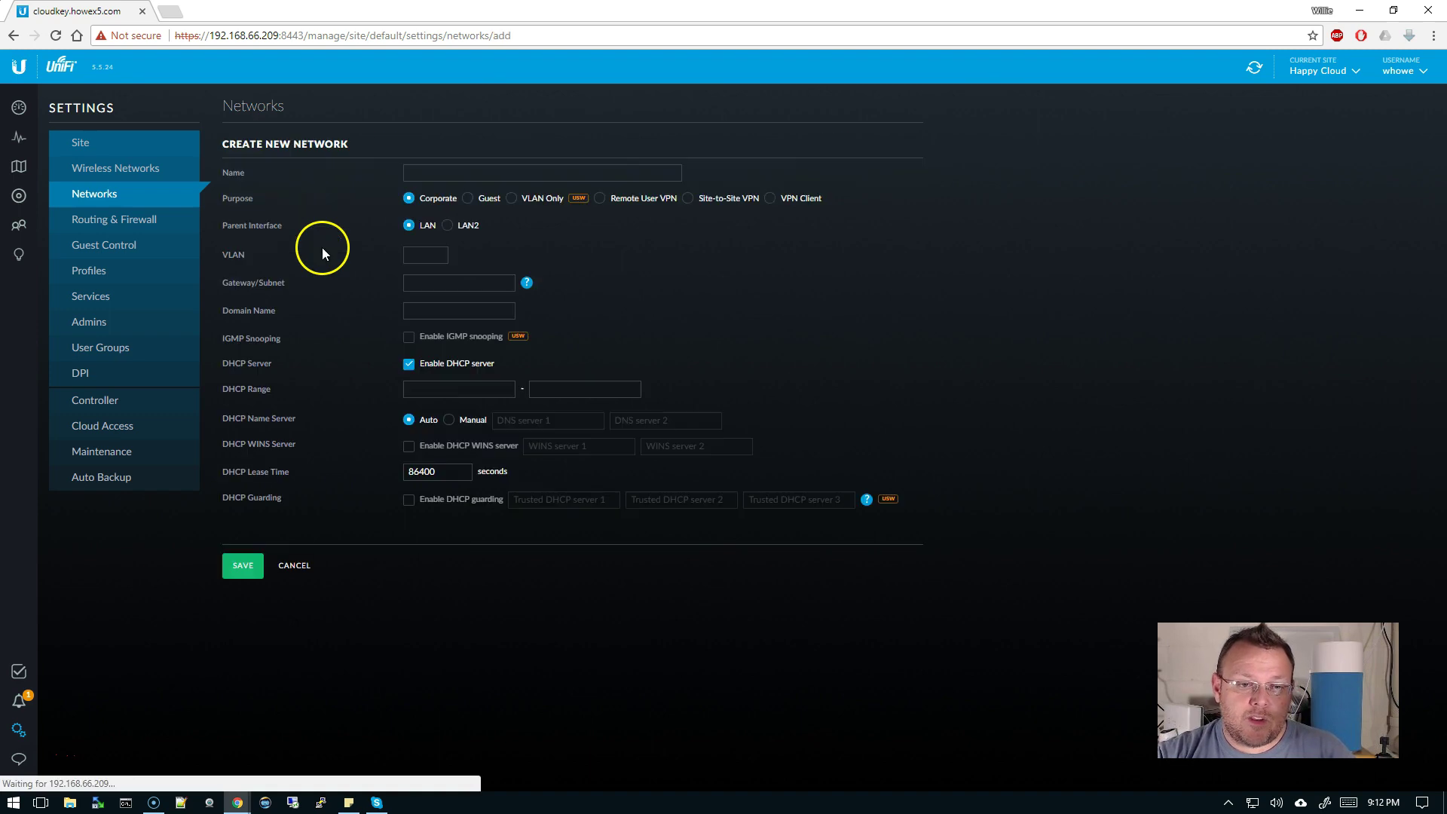
click(472, 174)
text(Guest)
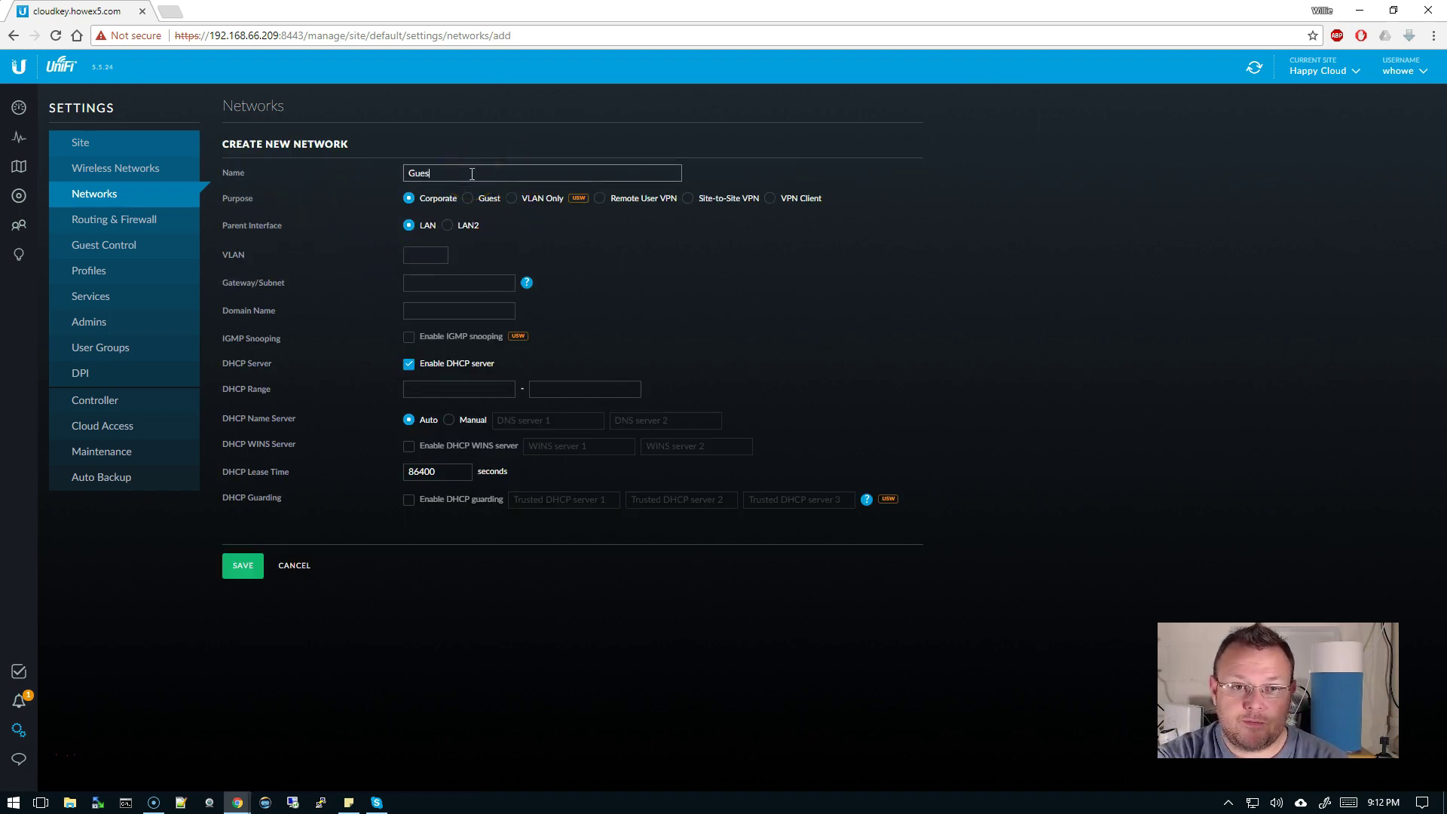
click(468, 198)
click(429, 257)
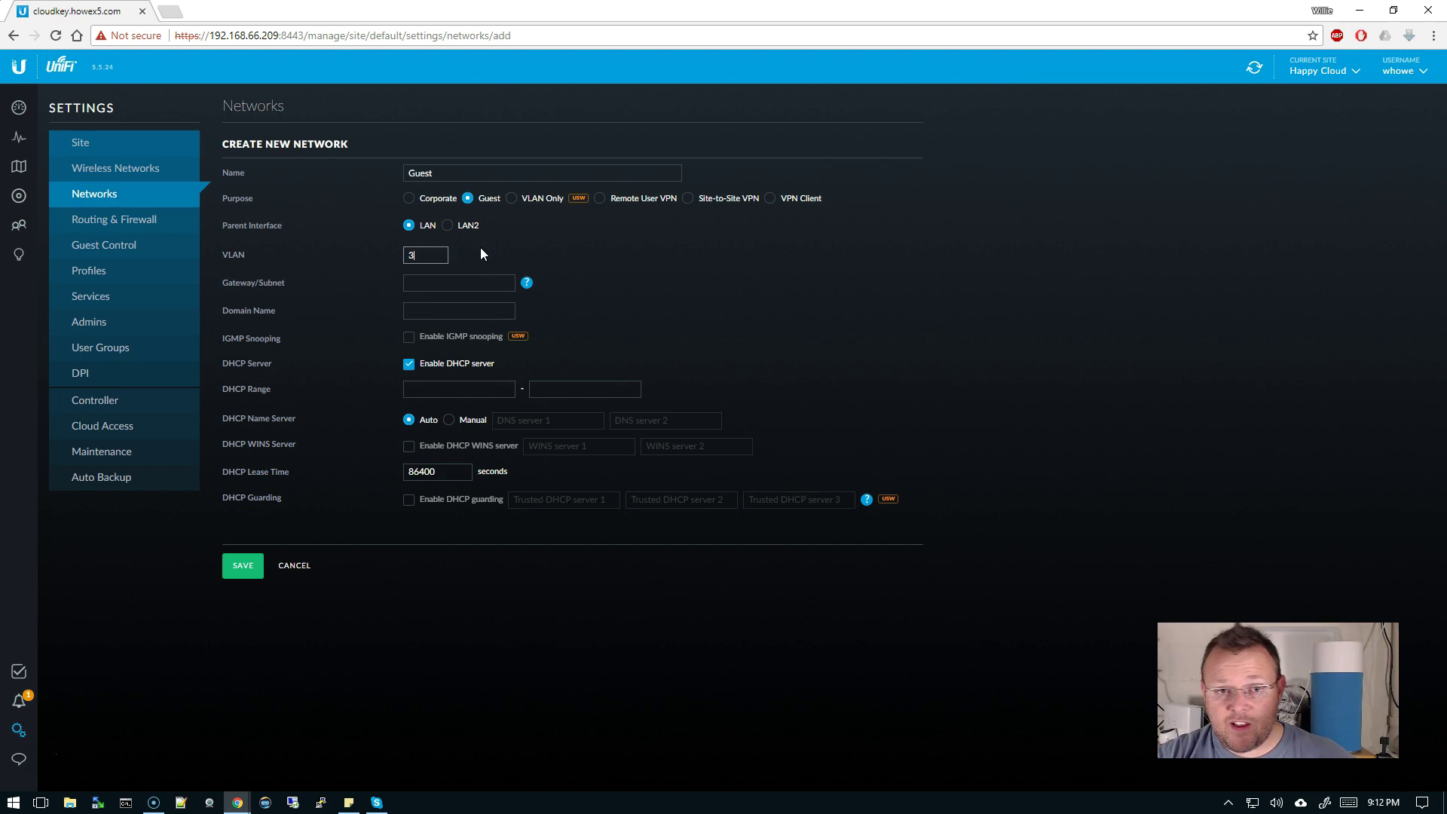
click(447, 280)
text(1)
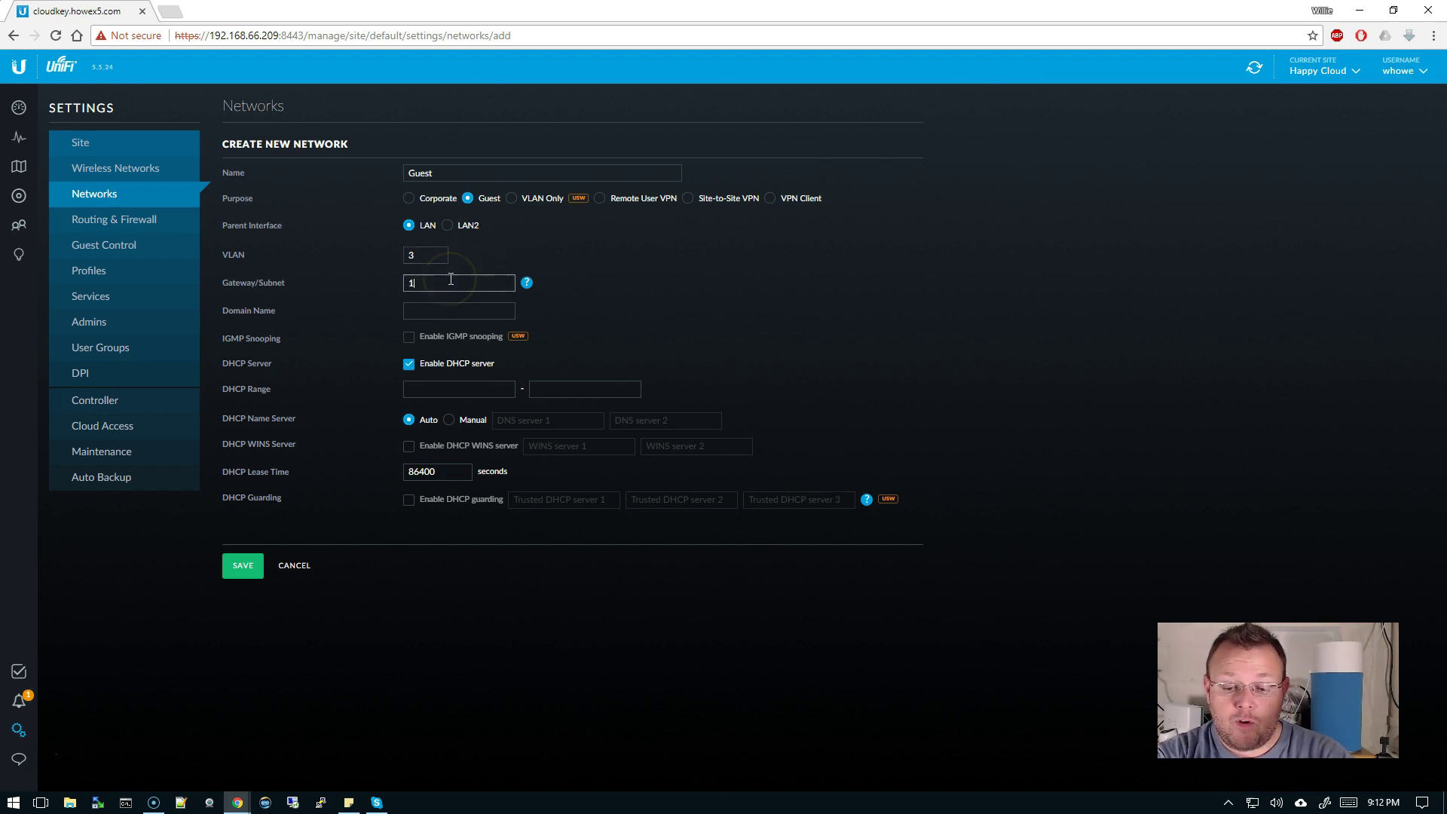
text(92.168)
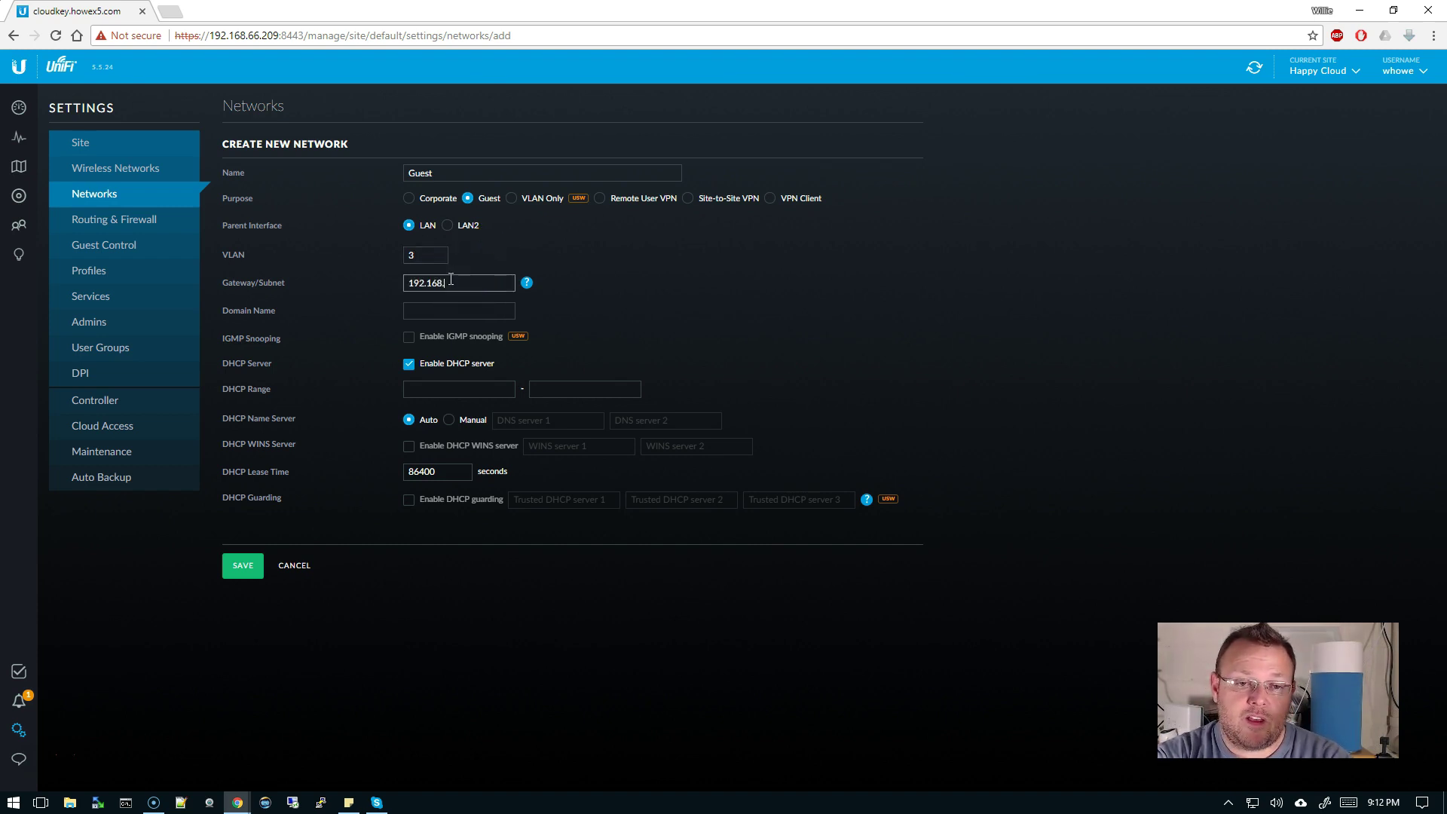
text(33.10/24)
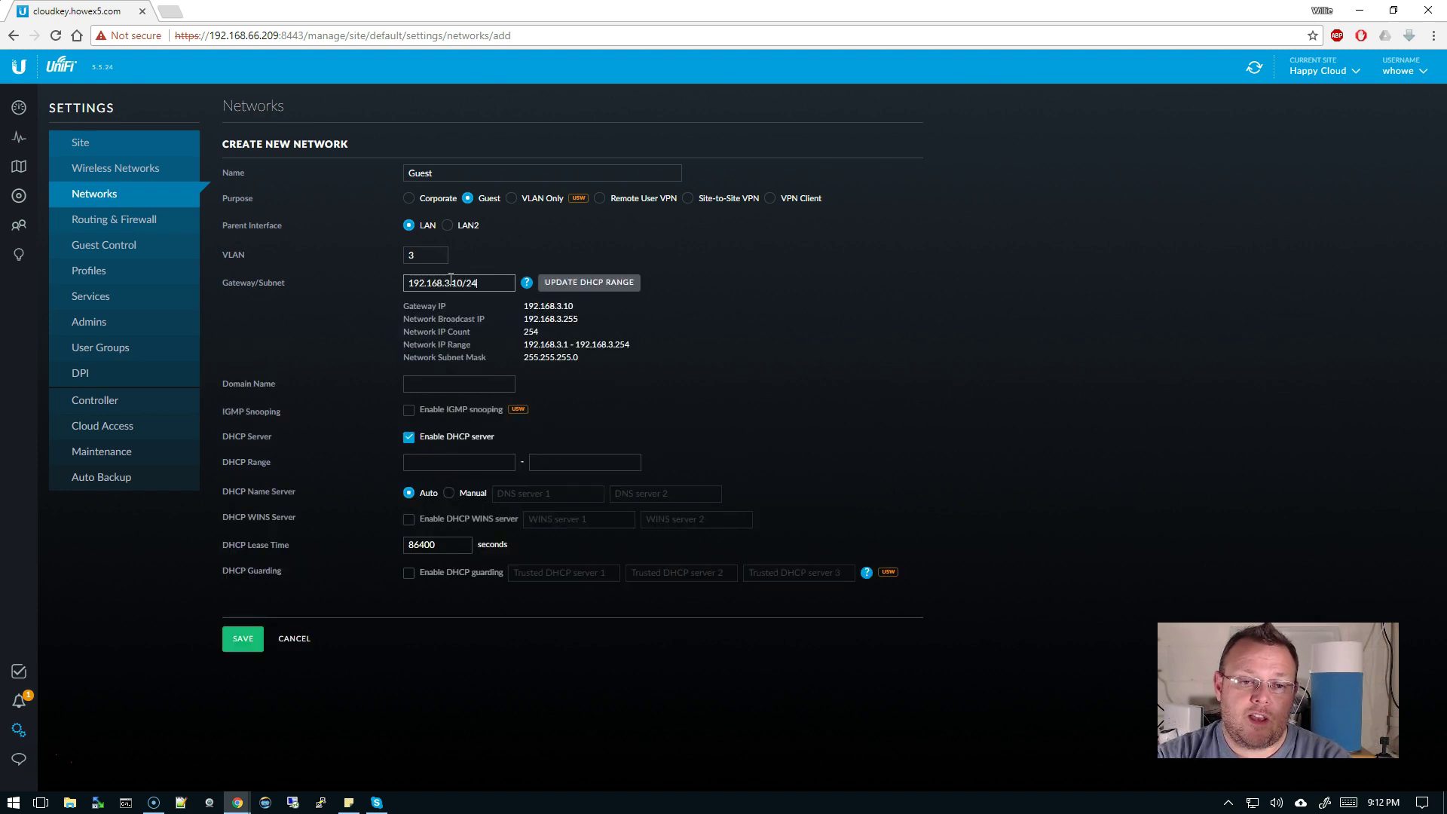
key(BackSpace)
key(BackSpace)
key(BackSpace)
key(BackSpace)
text(/24)
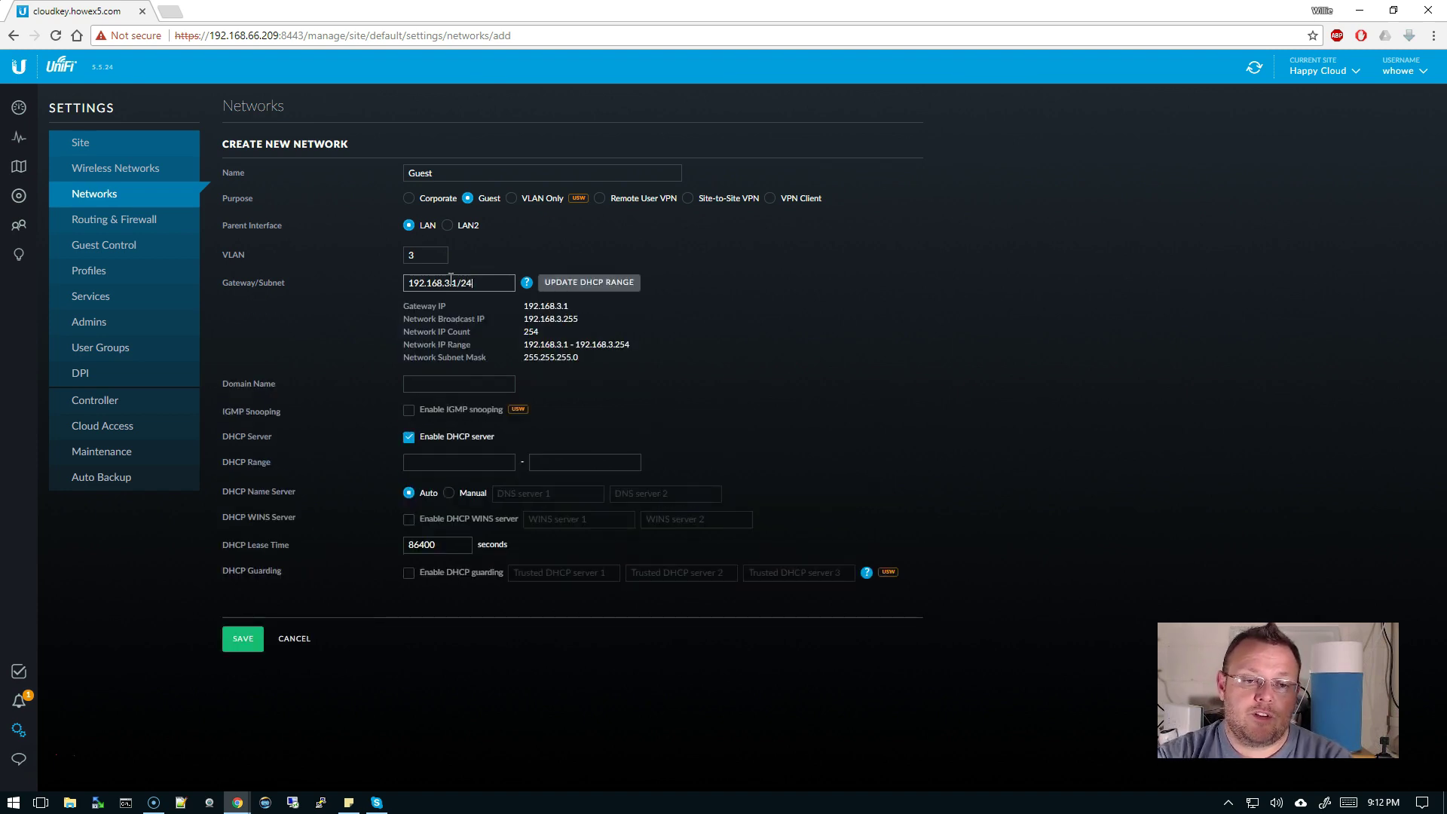
click(585, 282)
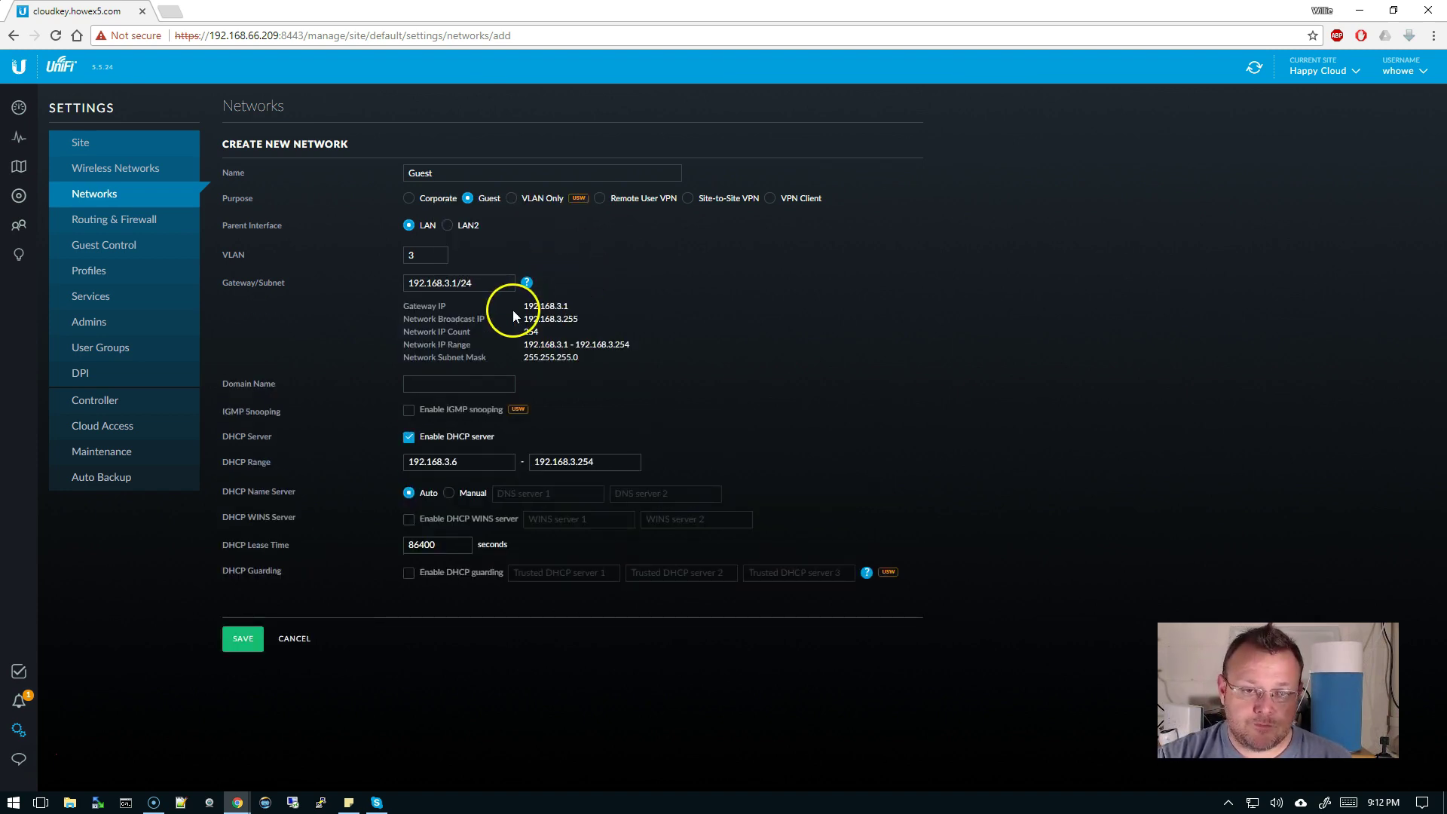
click(241, 639)
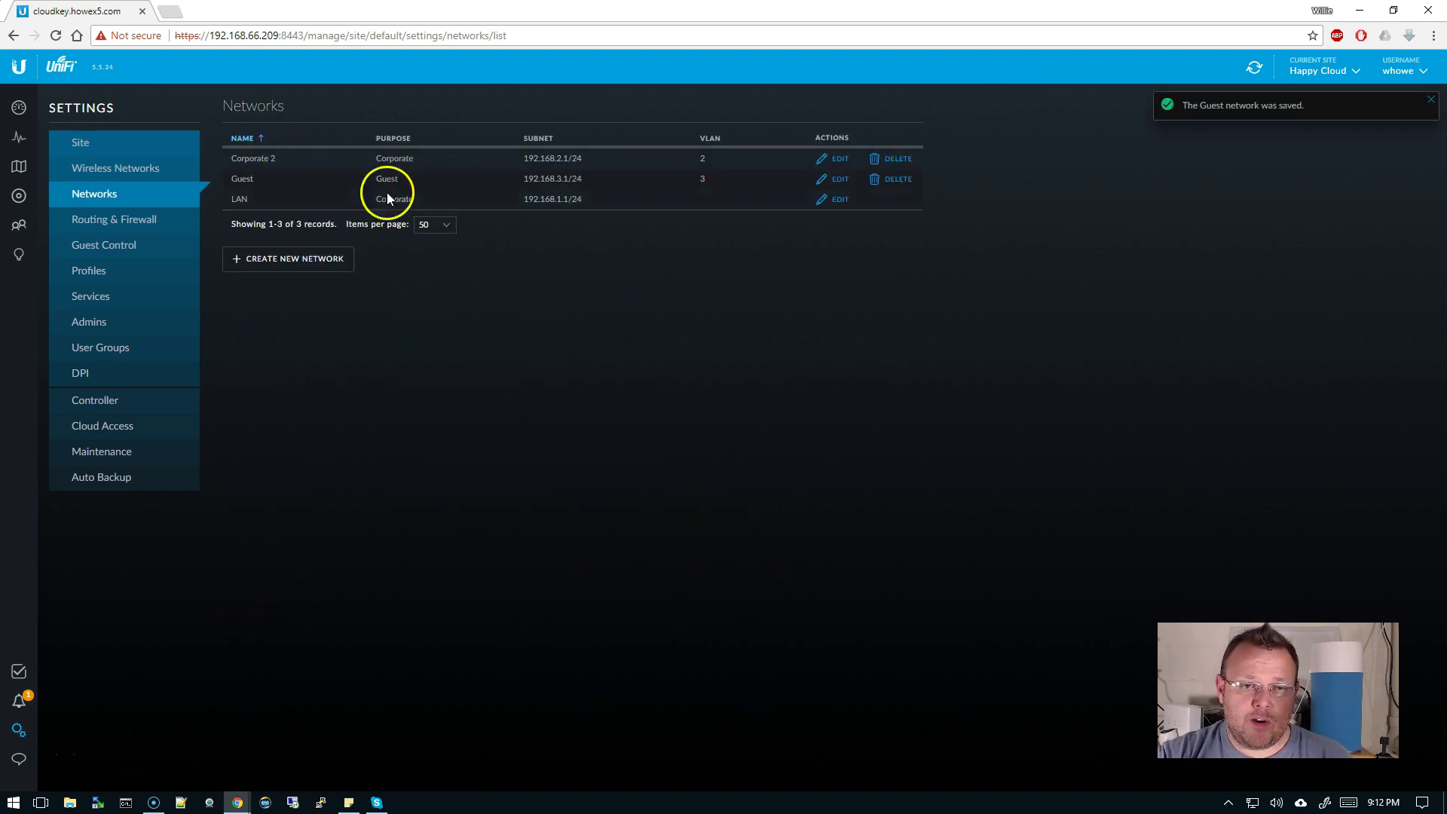
- Review the GUEST IN, GUEST OUT and GUEST LOCAL firewall rules, ending on GUEST IN's seven rules
click(142, 221)
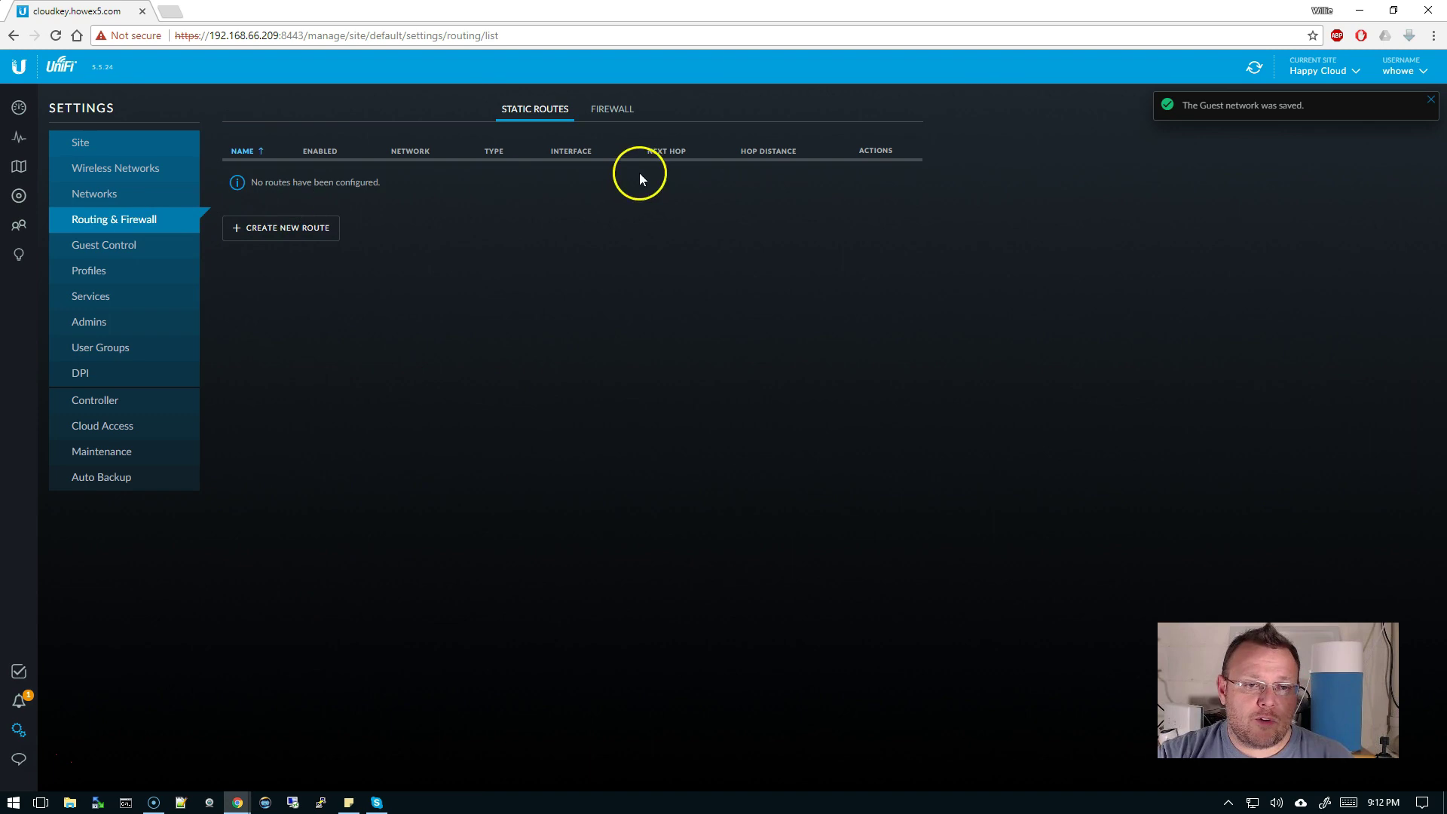
click(622, 113)
click(567, 177)
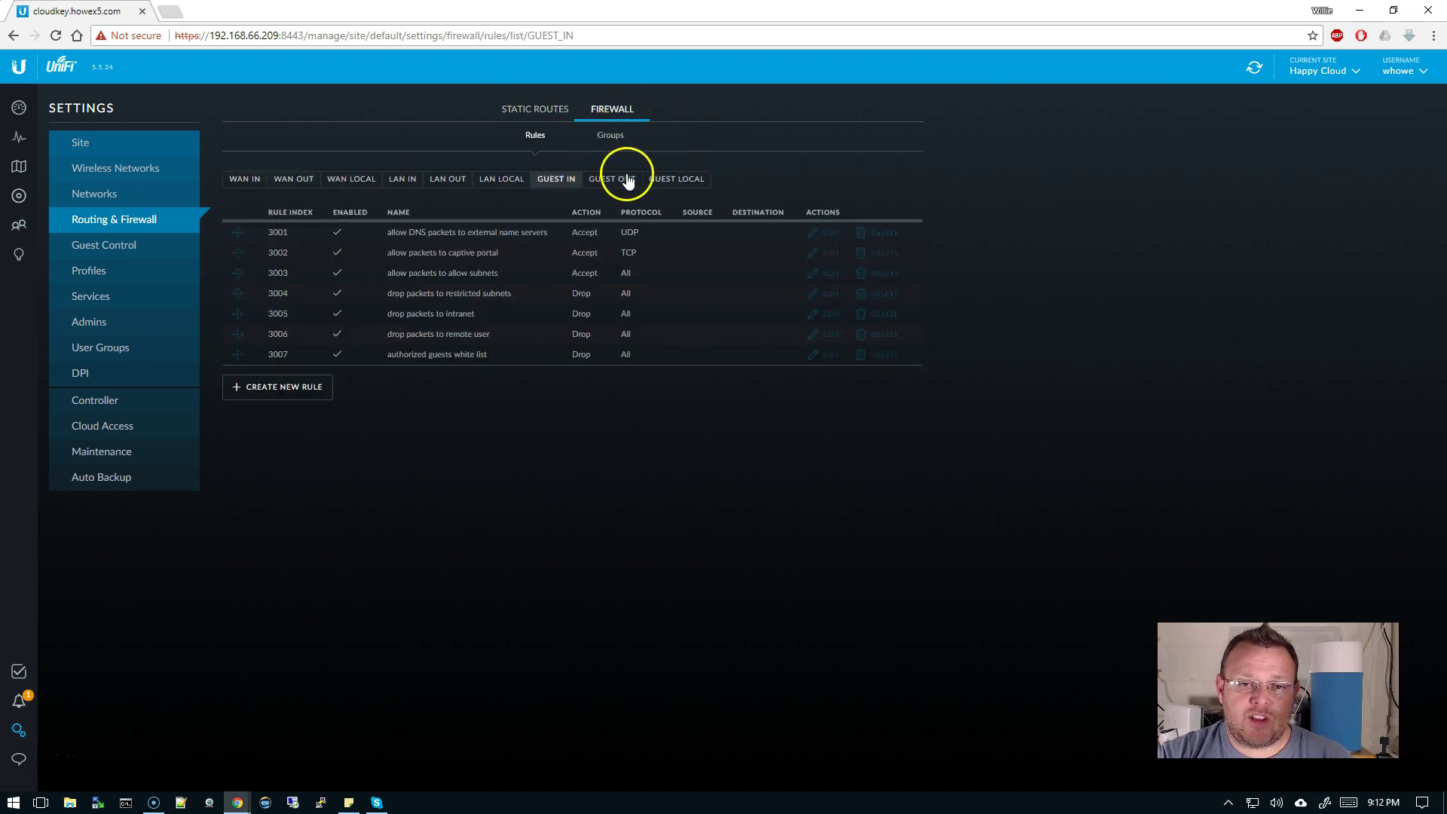
click(627, 181)
click(682, 181)
click(553, 184)
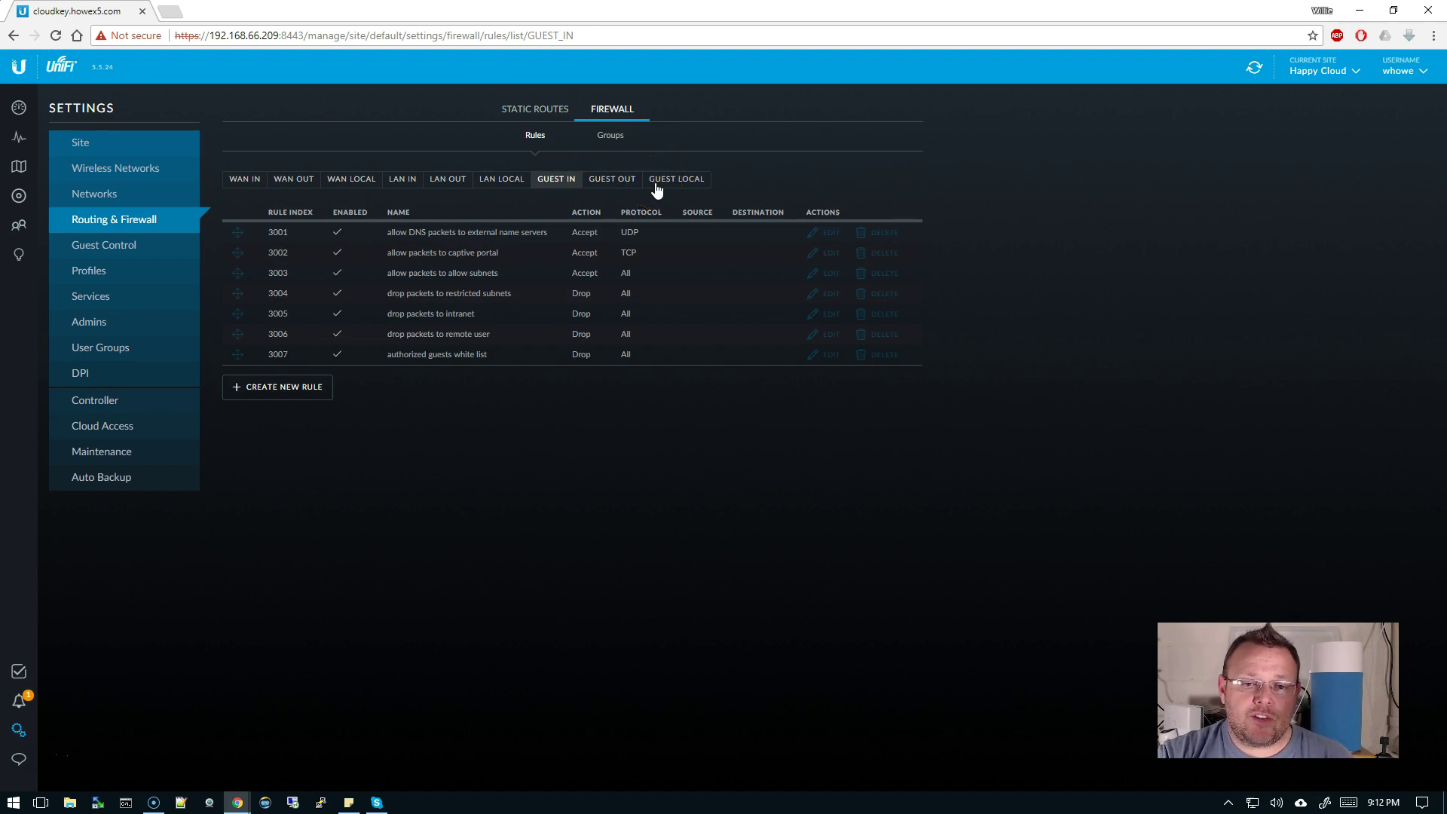
click(444, 186)
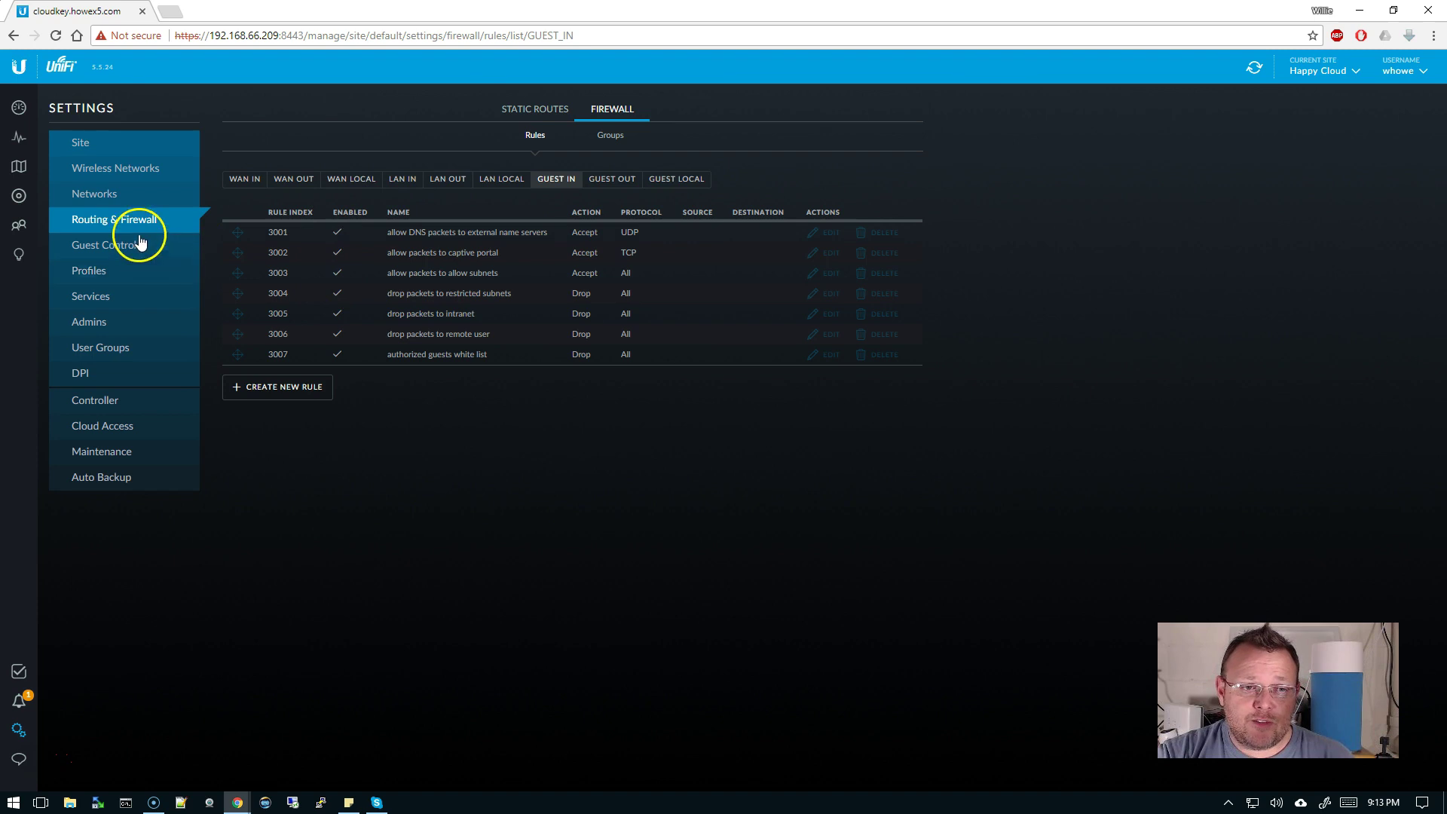
- Create and save a VLAN Only-purpose network named VLAN Only on VLAN 4
click(110, 194)
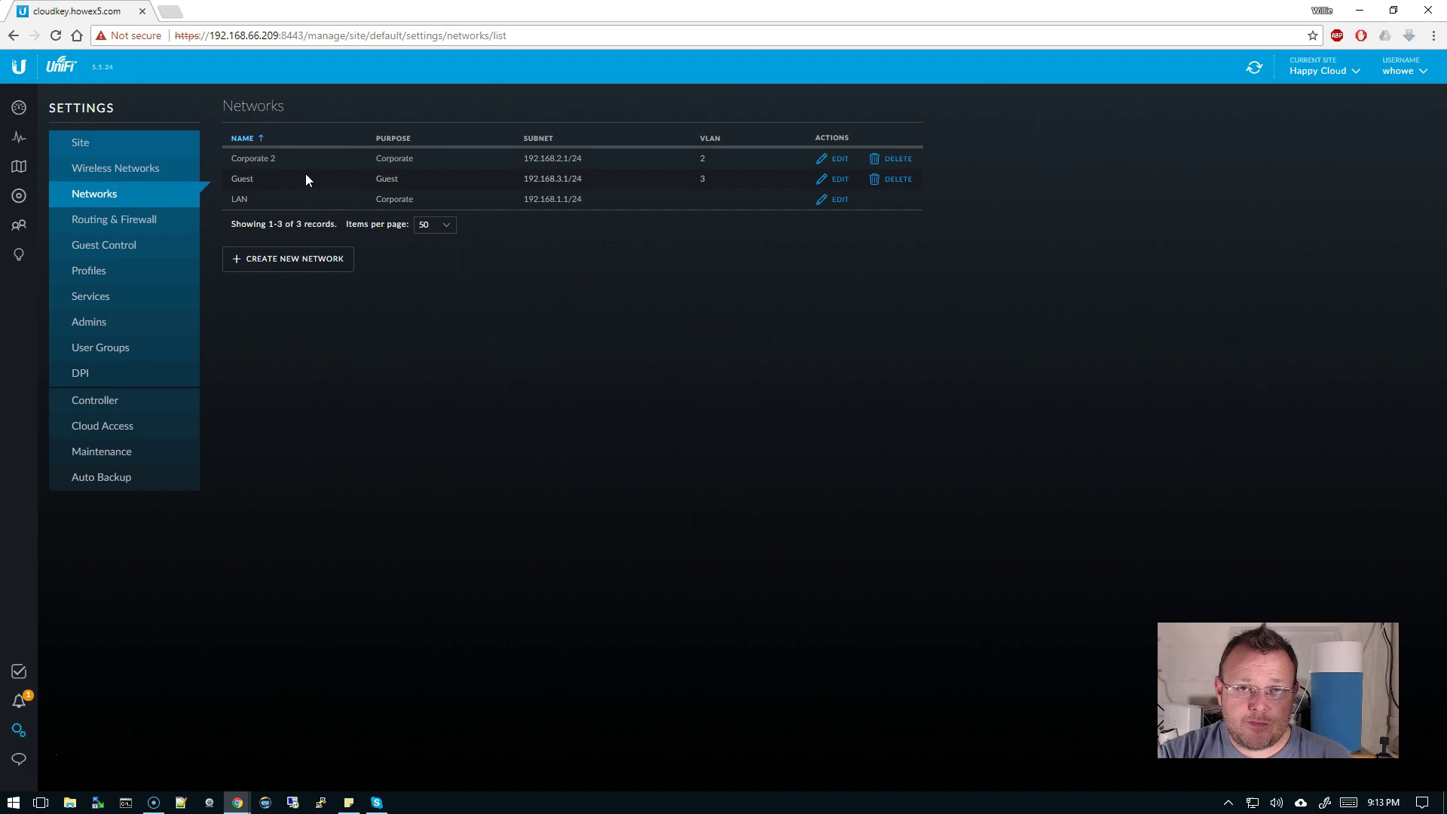
click(313, 259)
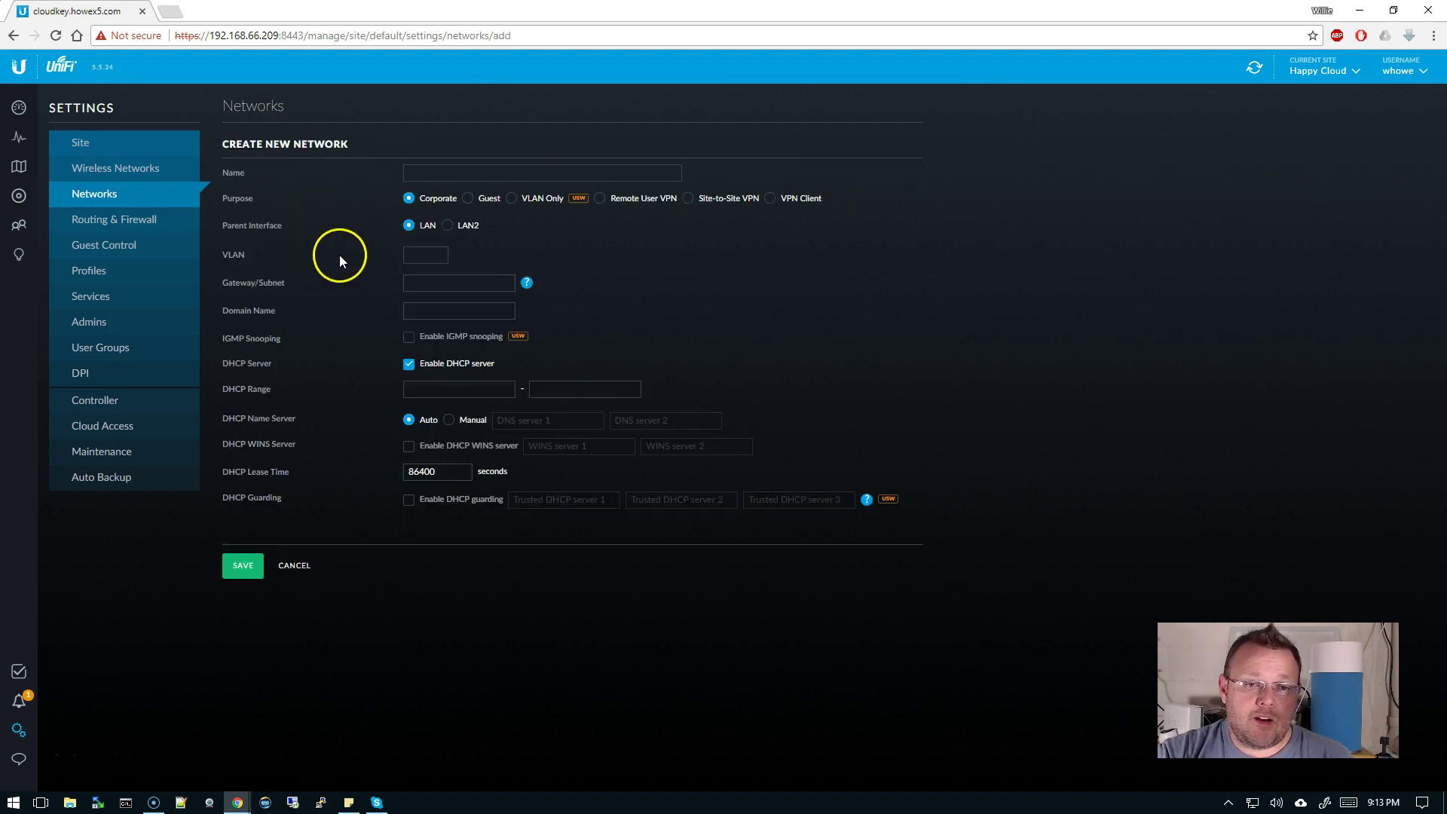
click(511, 199)
click(542, 176)
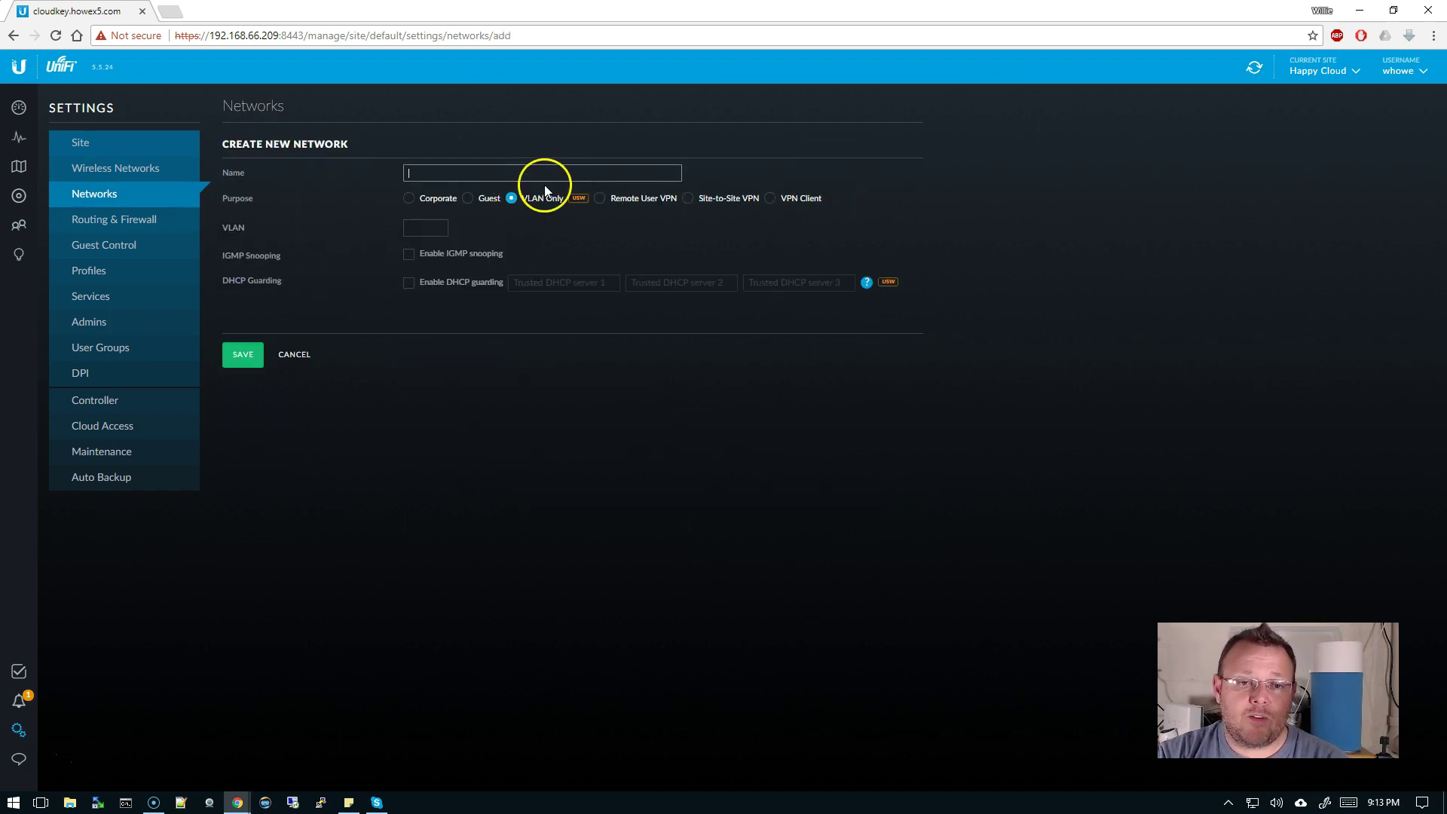
text(VLAN)
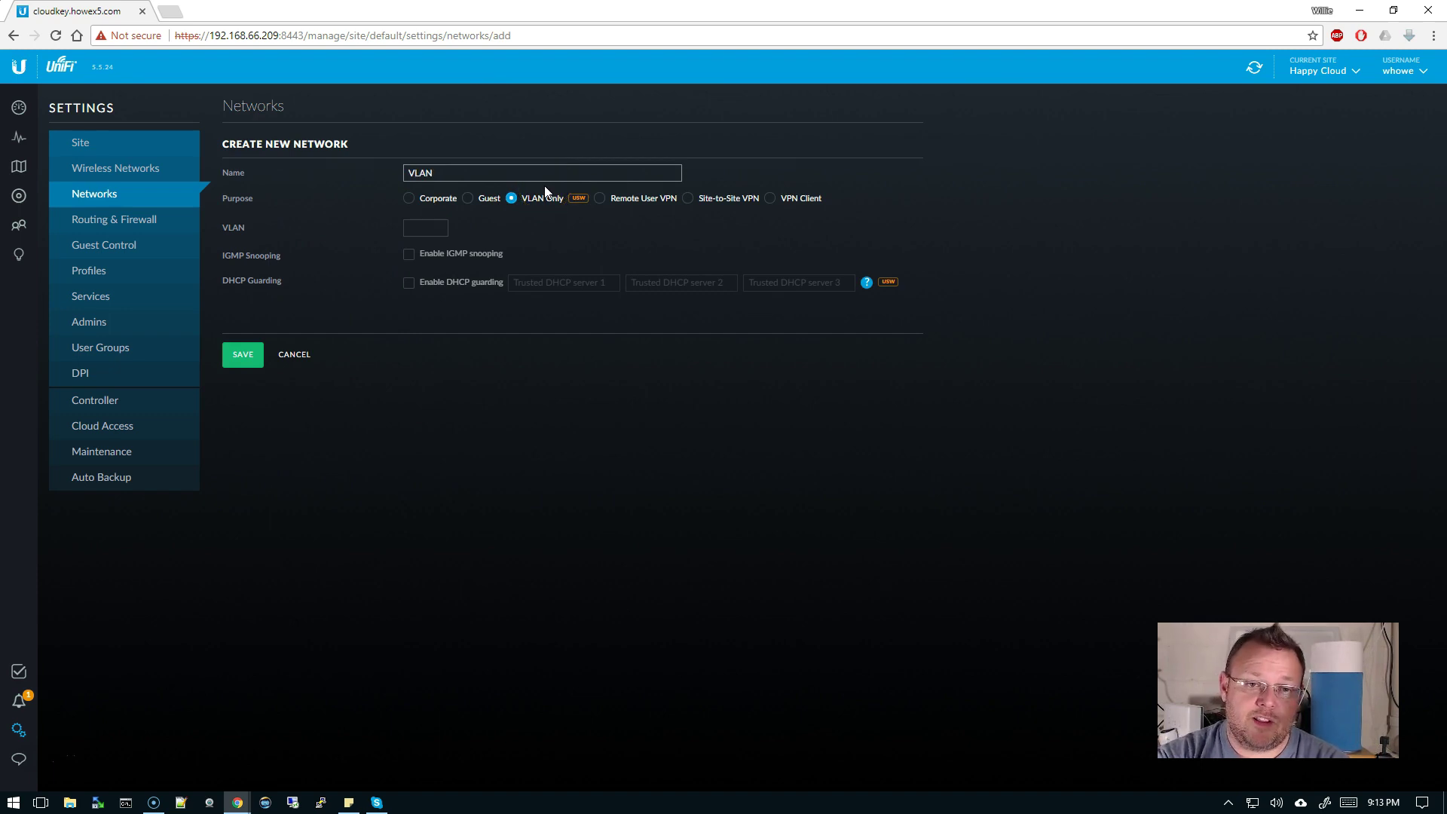
text( Only)
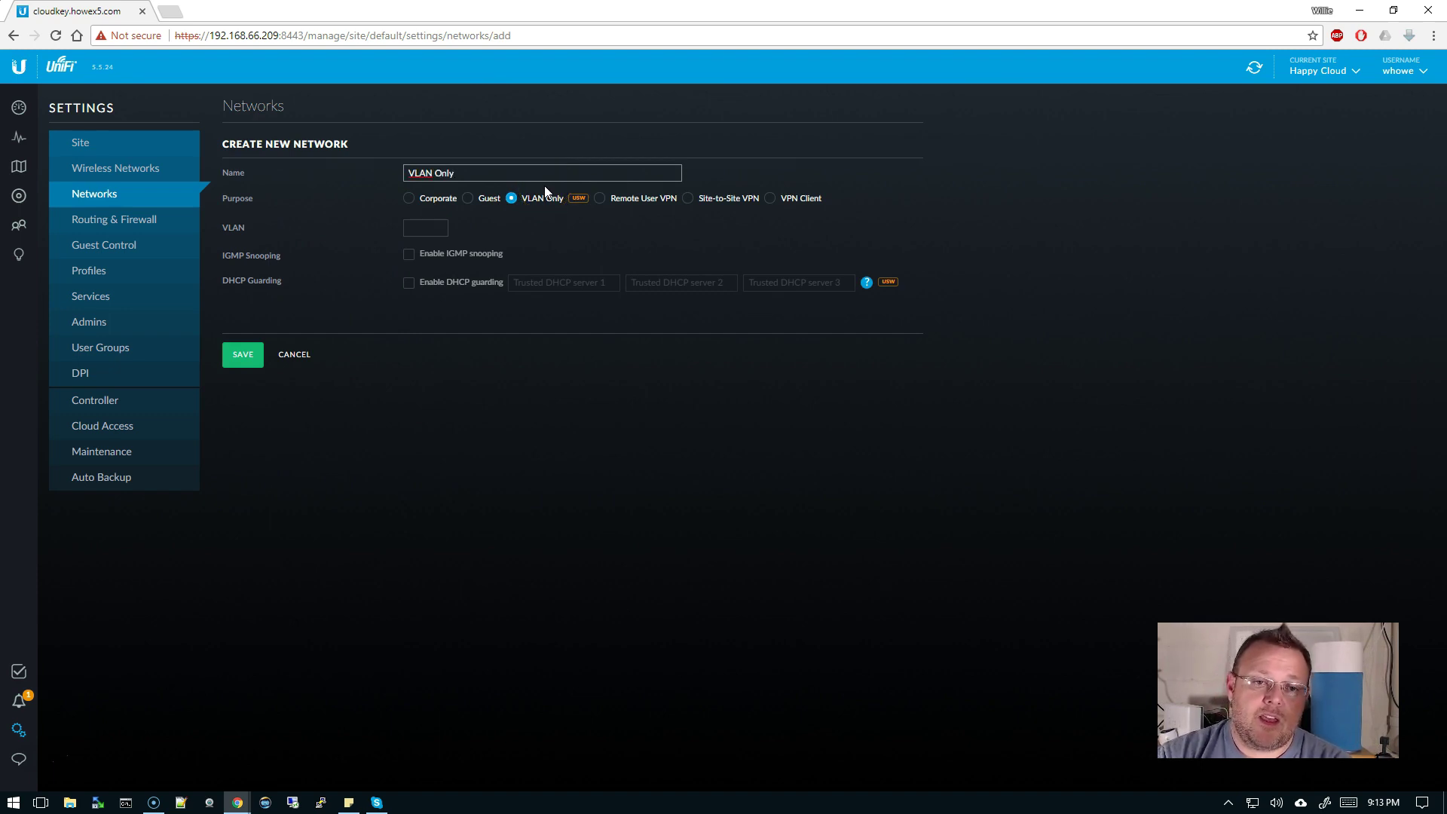
click(426, 227)
text(4)
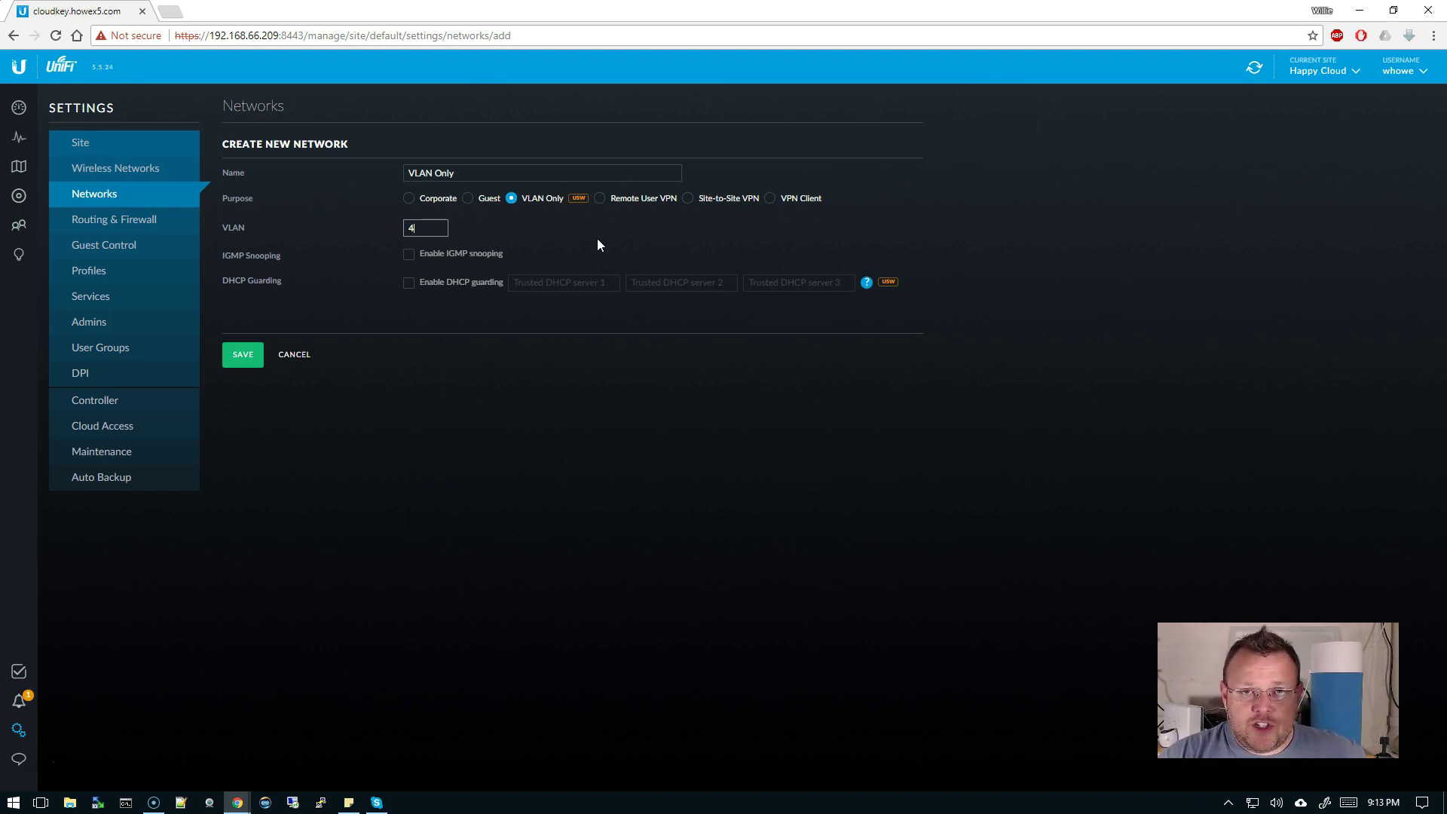
click(242, 354)
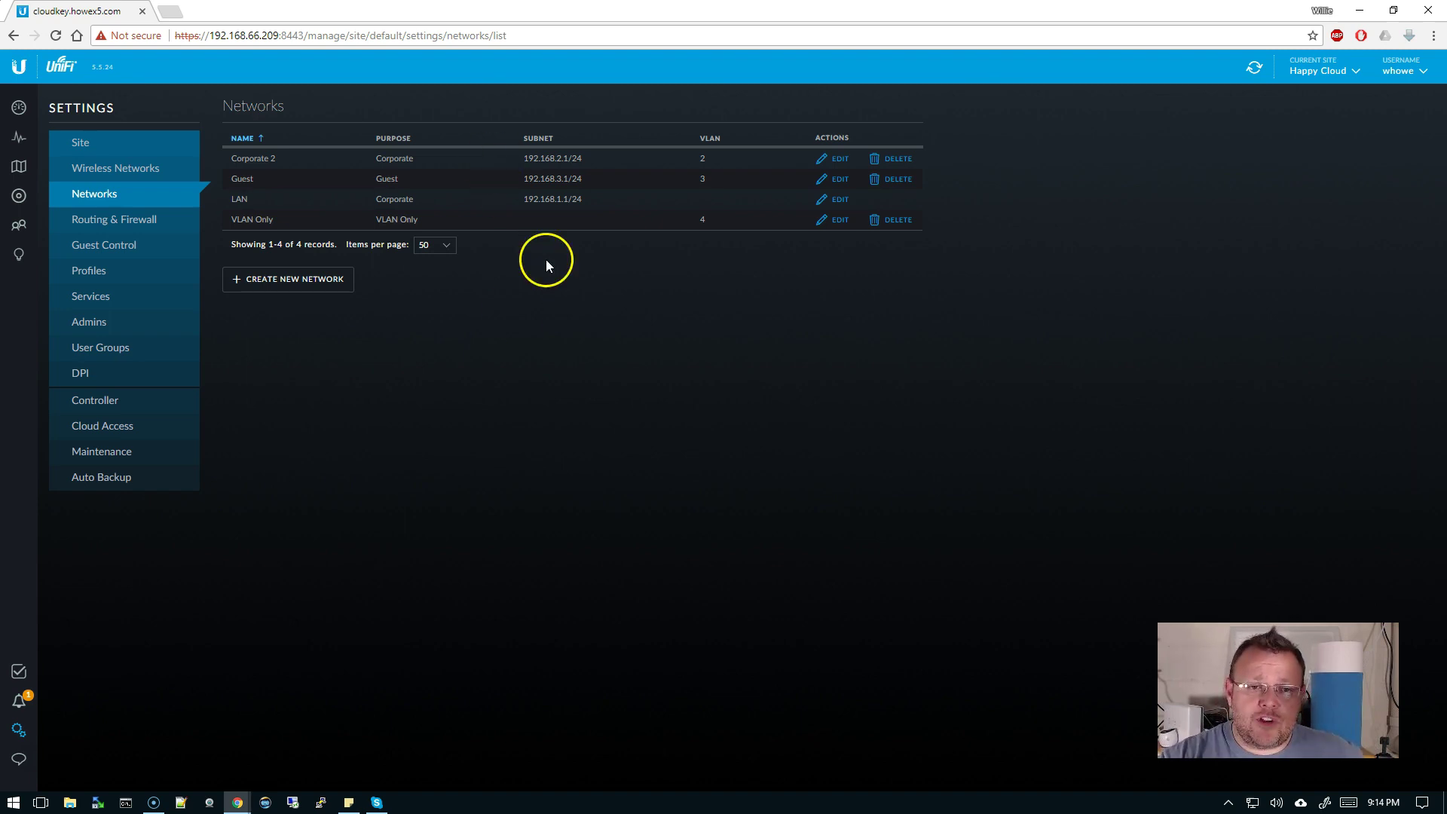
- Start a Remote User VPN network named VPN as an L2TP server and enter its pre-shared key
click(279, 279)
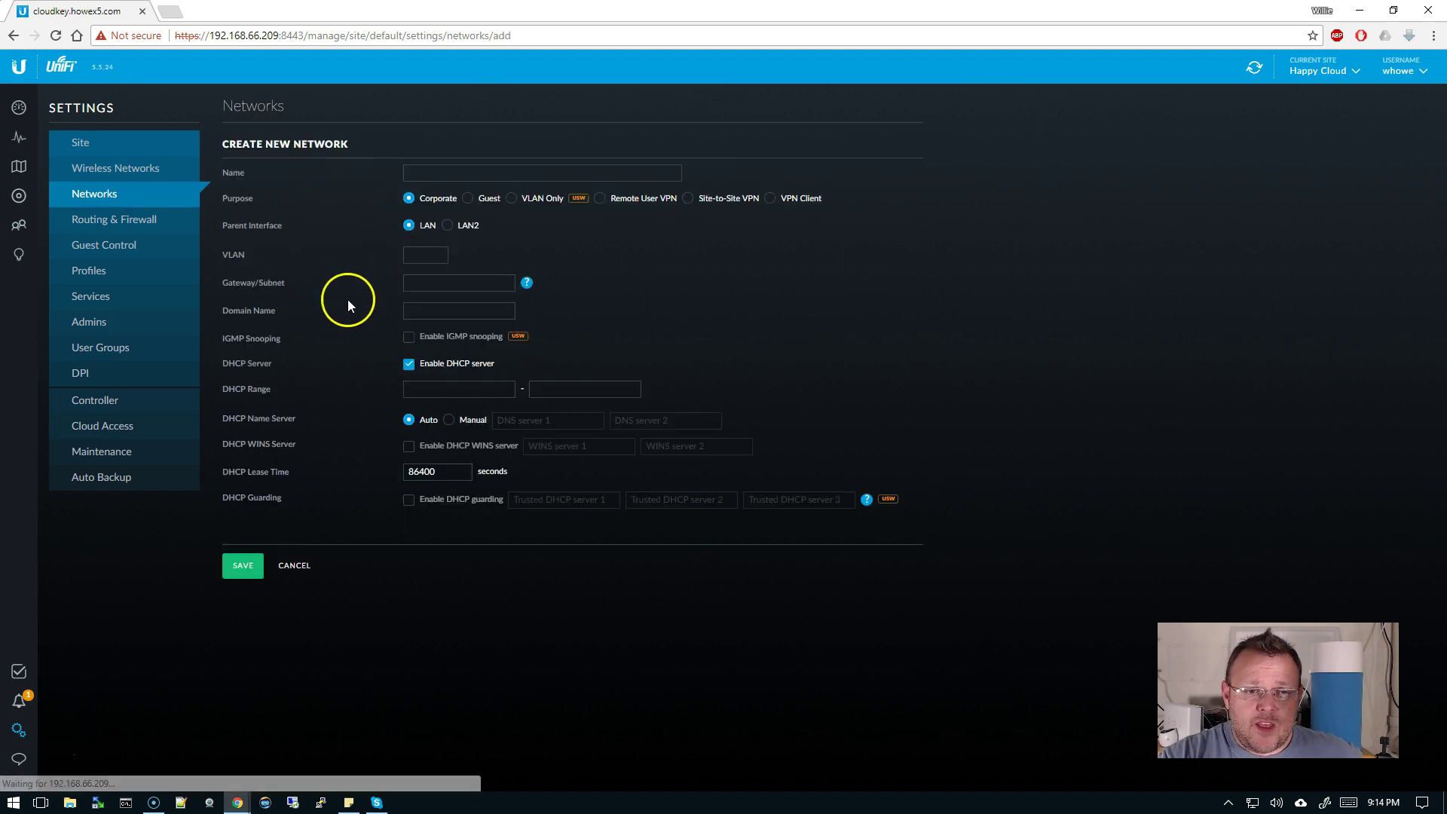
click(602, 199)
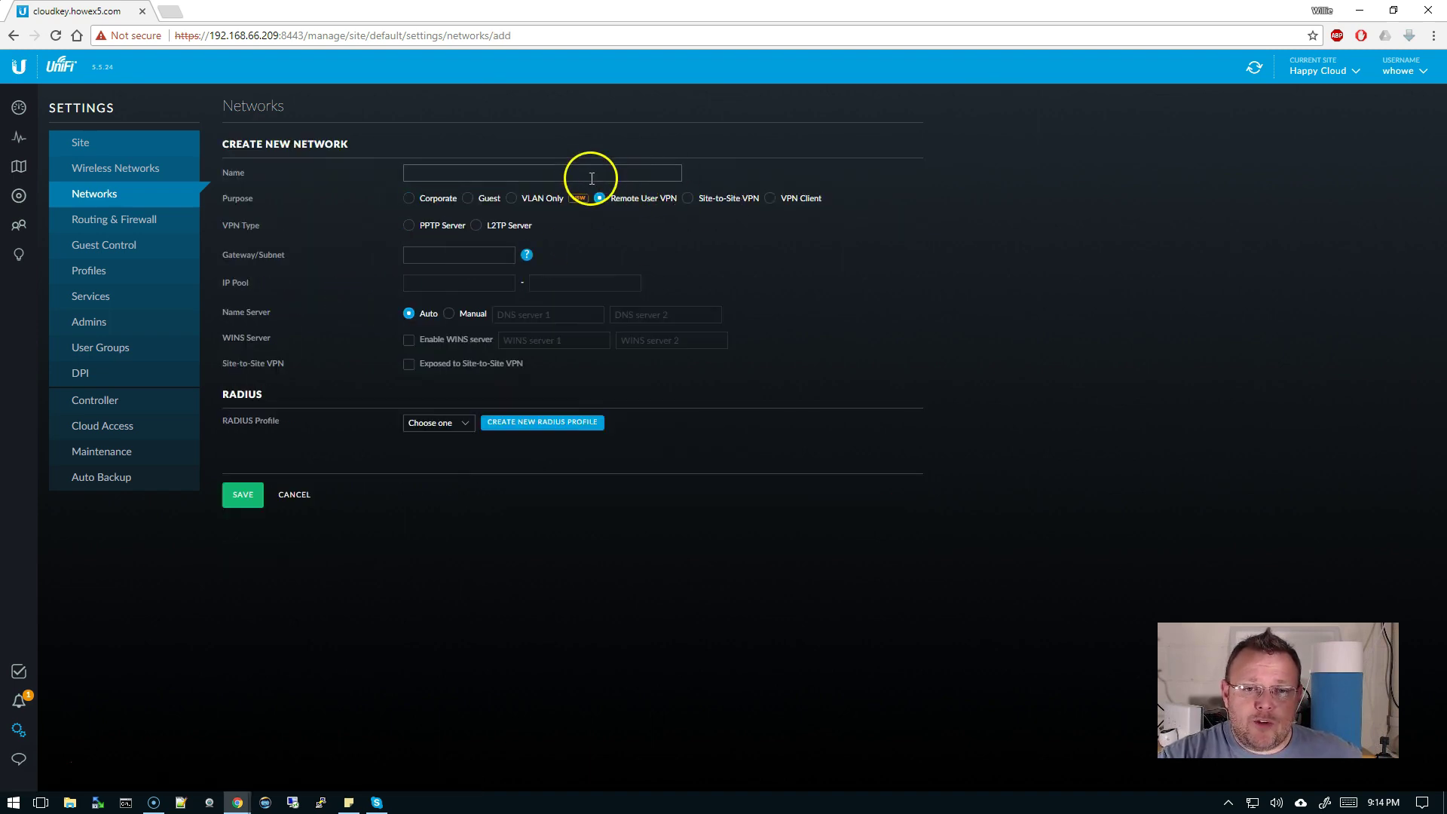
click(588, 174)
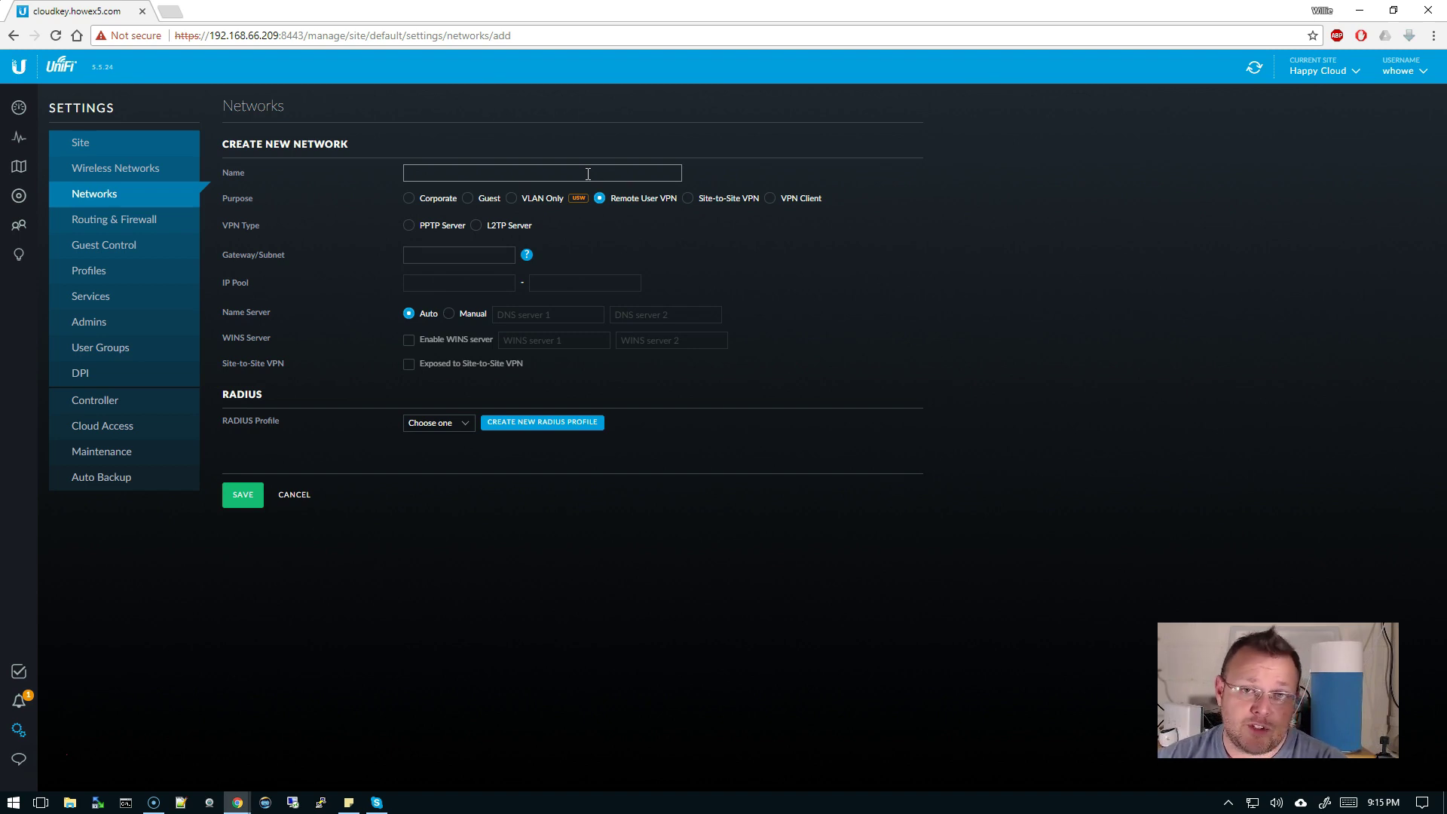
text(VPN)
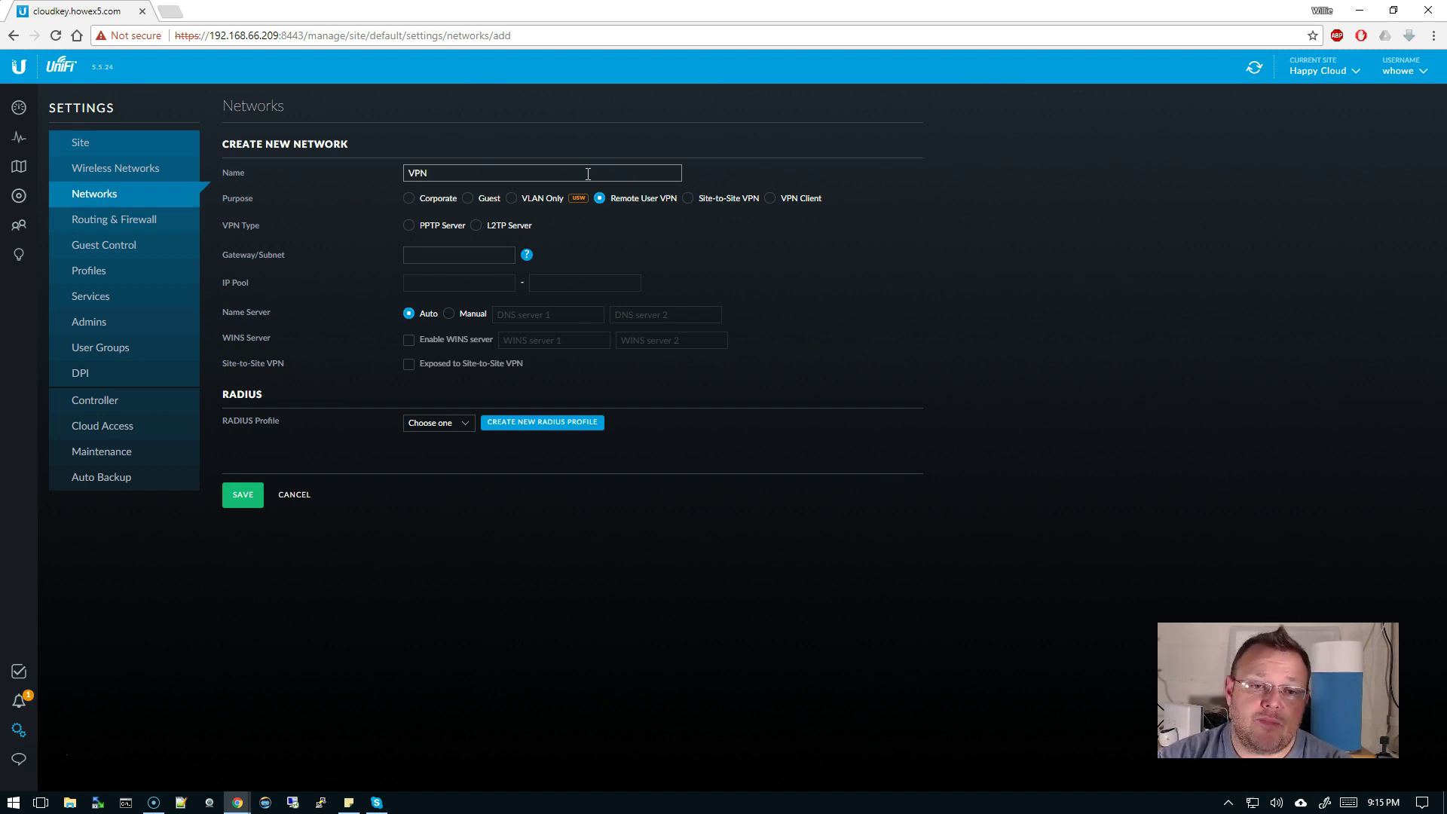
click(477, 226)
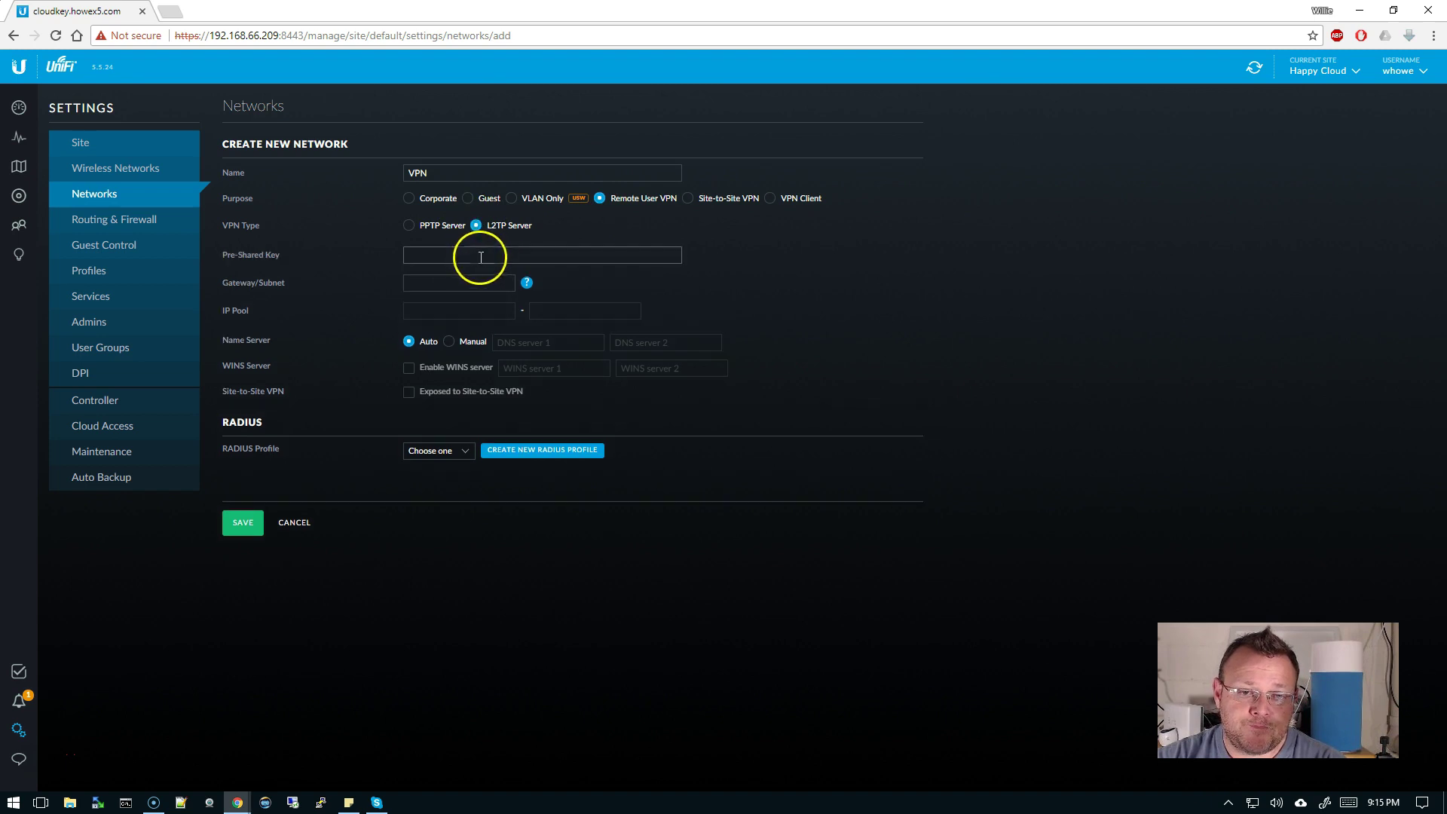
click(488, 256)
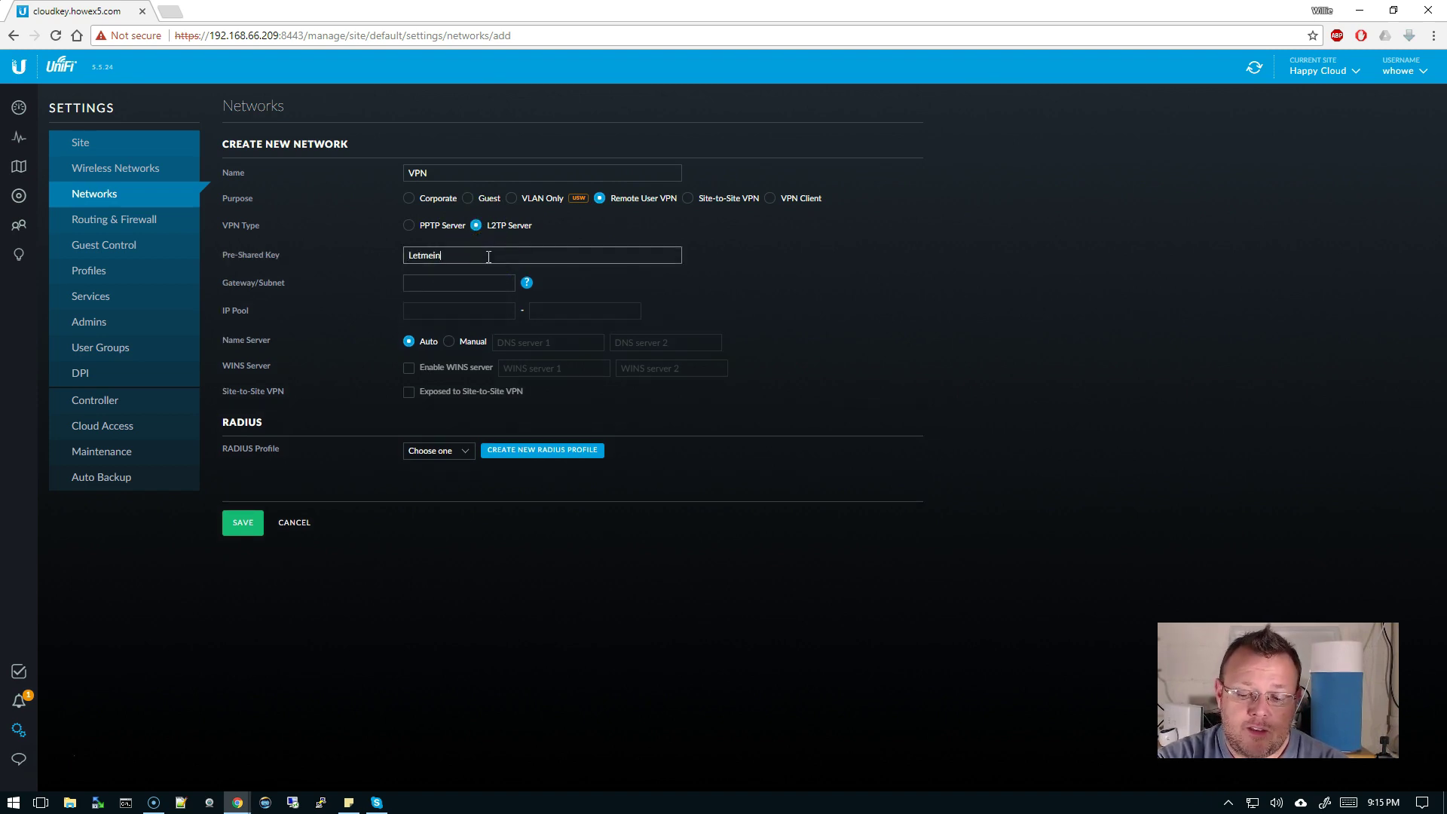
- Give the VPN subnet 192.168.99.1/24 and the Default RADIUS profile, then save it
key(Tab)
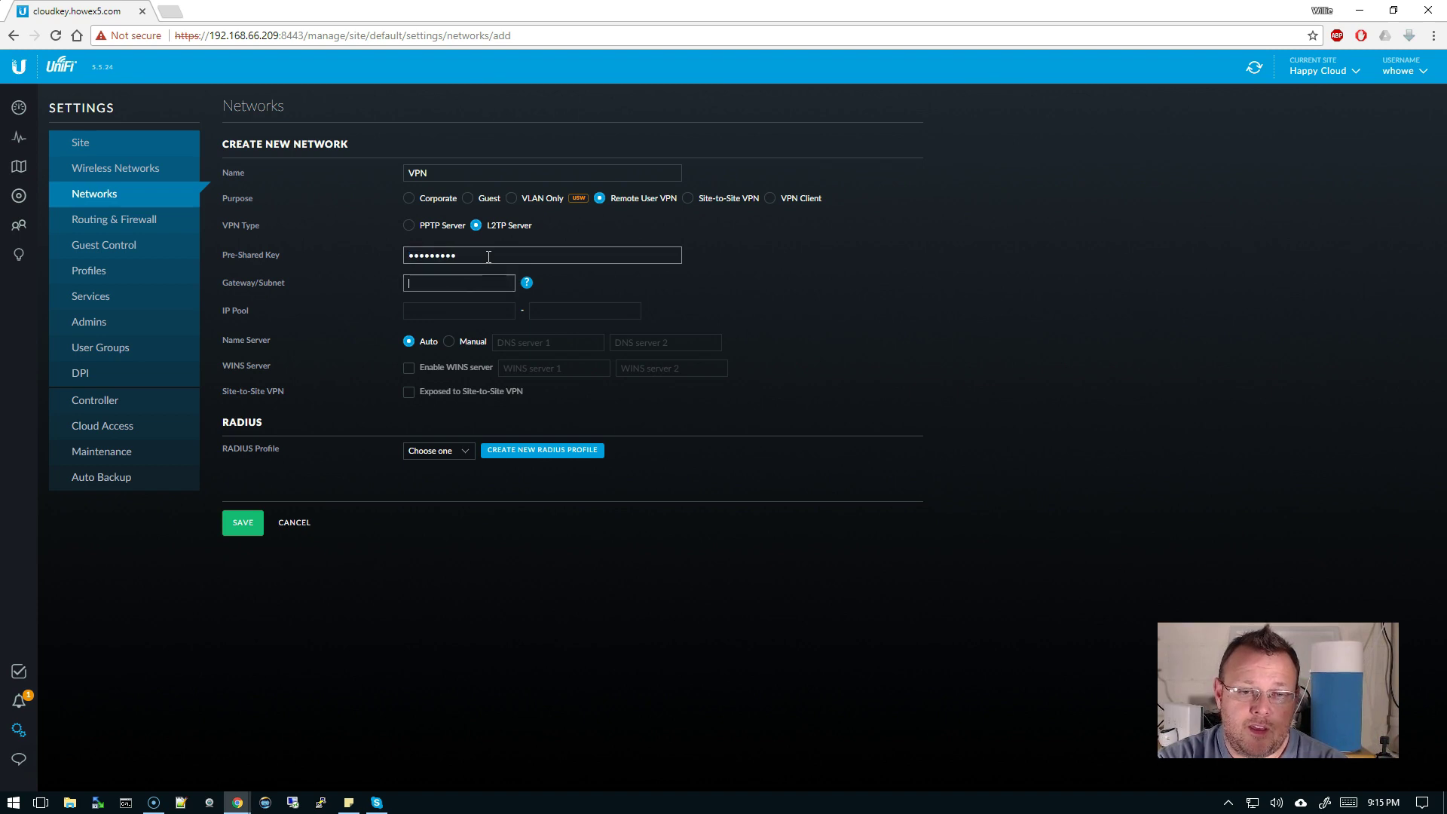
text(192.168.99.1/)
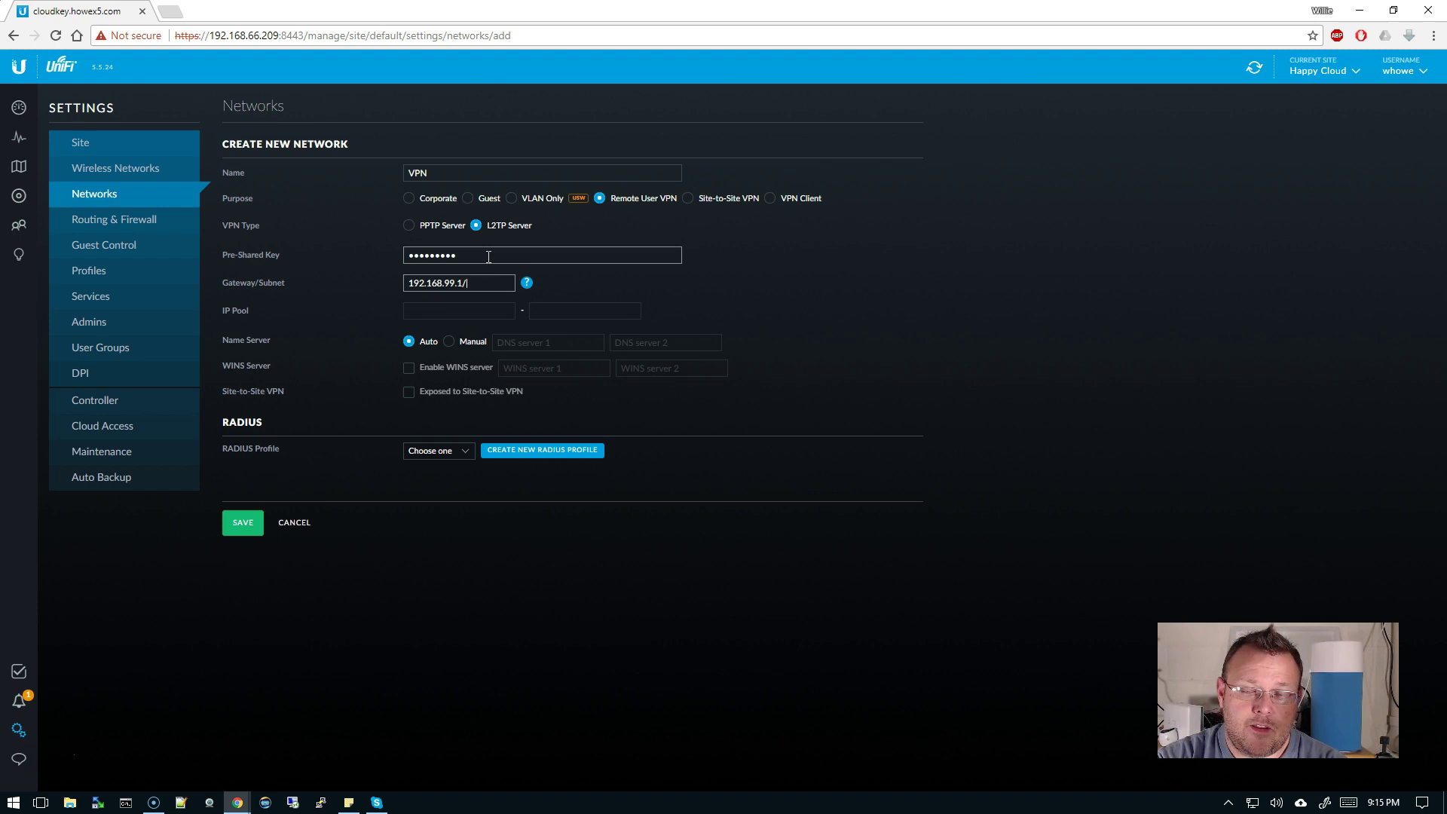
text(24)
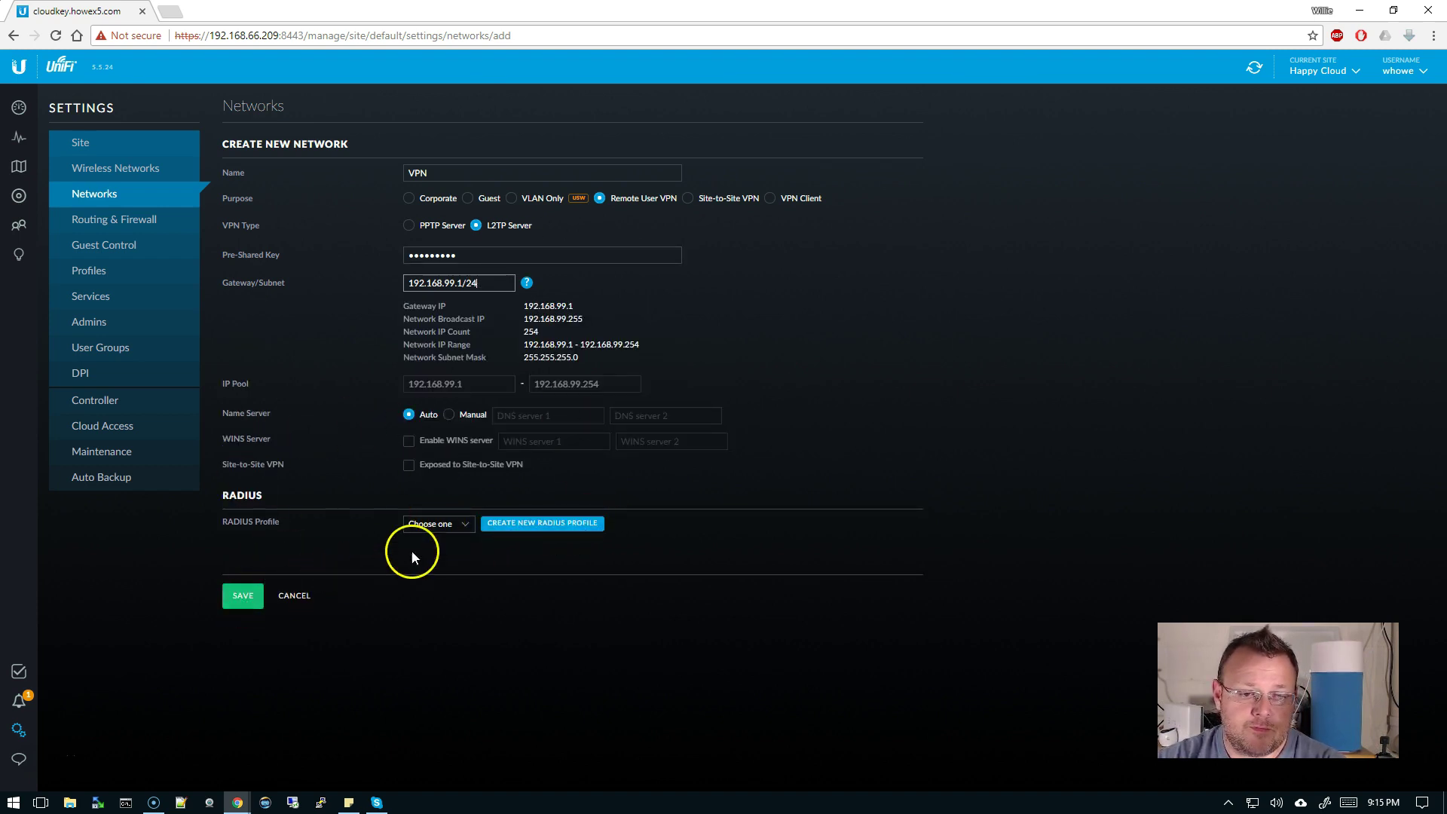
click(460, 524)
click(418, 572)
click(255, 595)
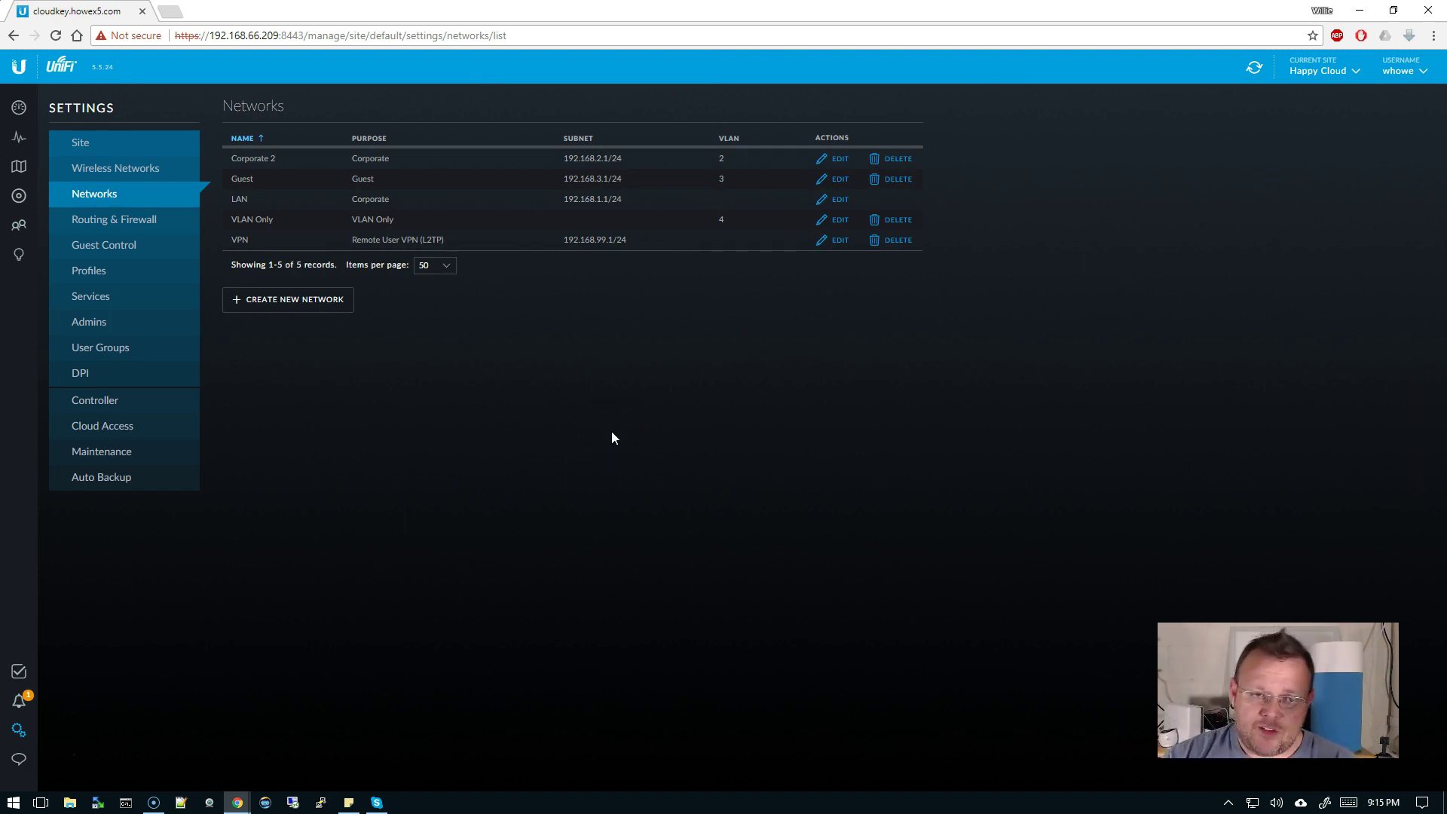
click(328, 303)
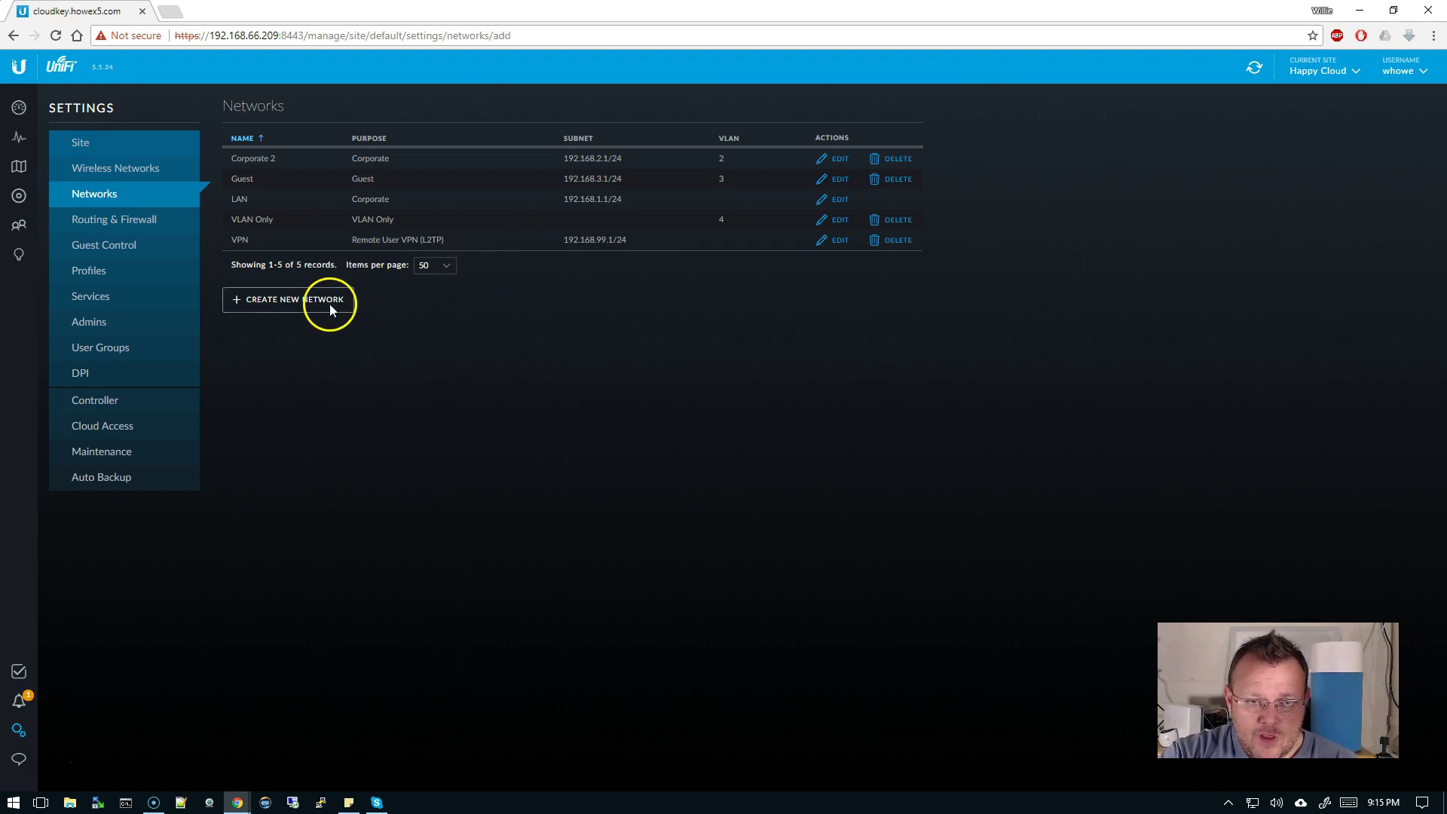
click(688, 199)
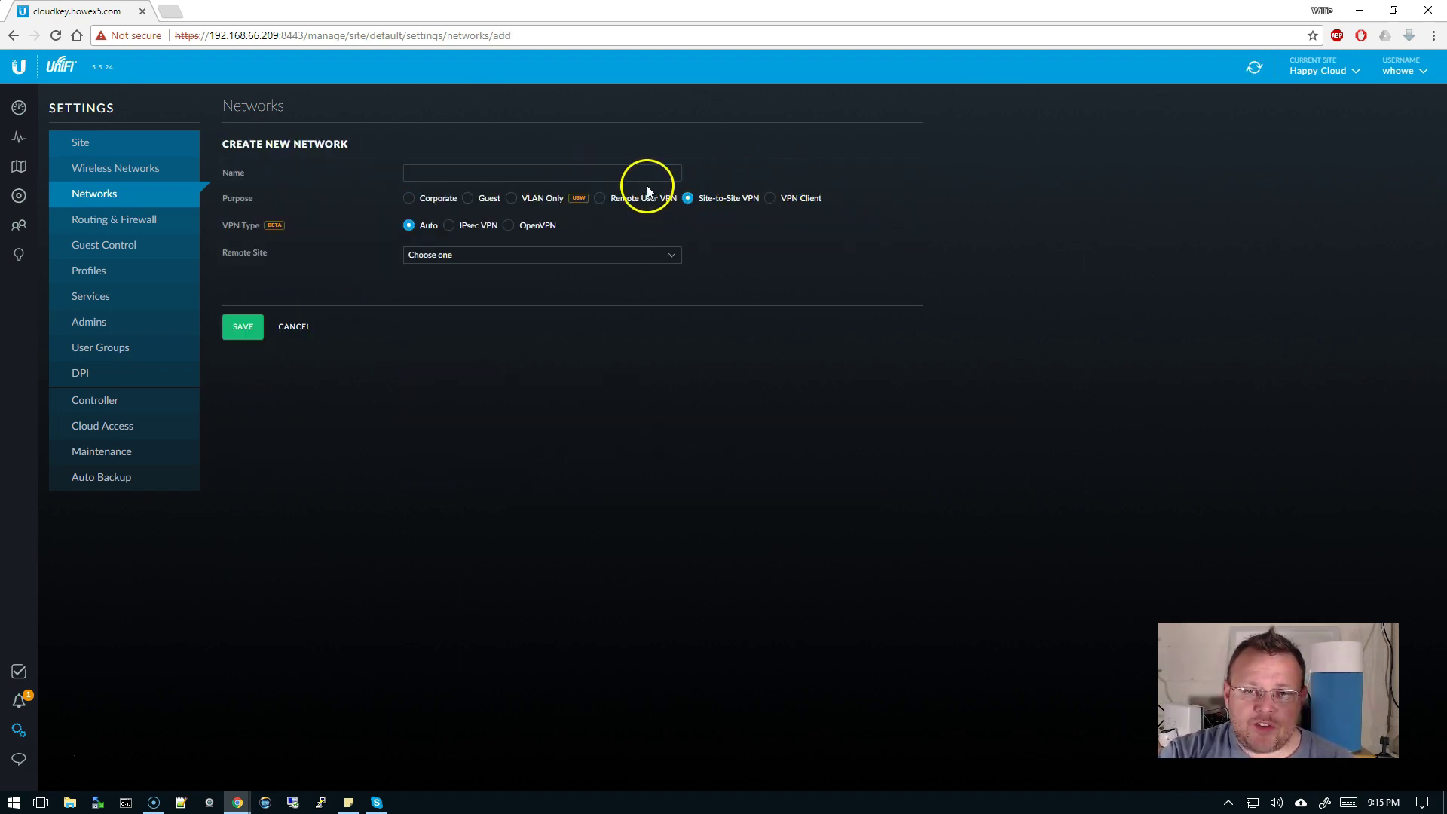
text(Si)
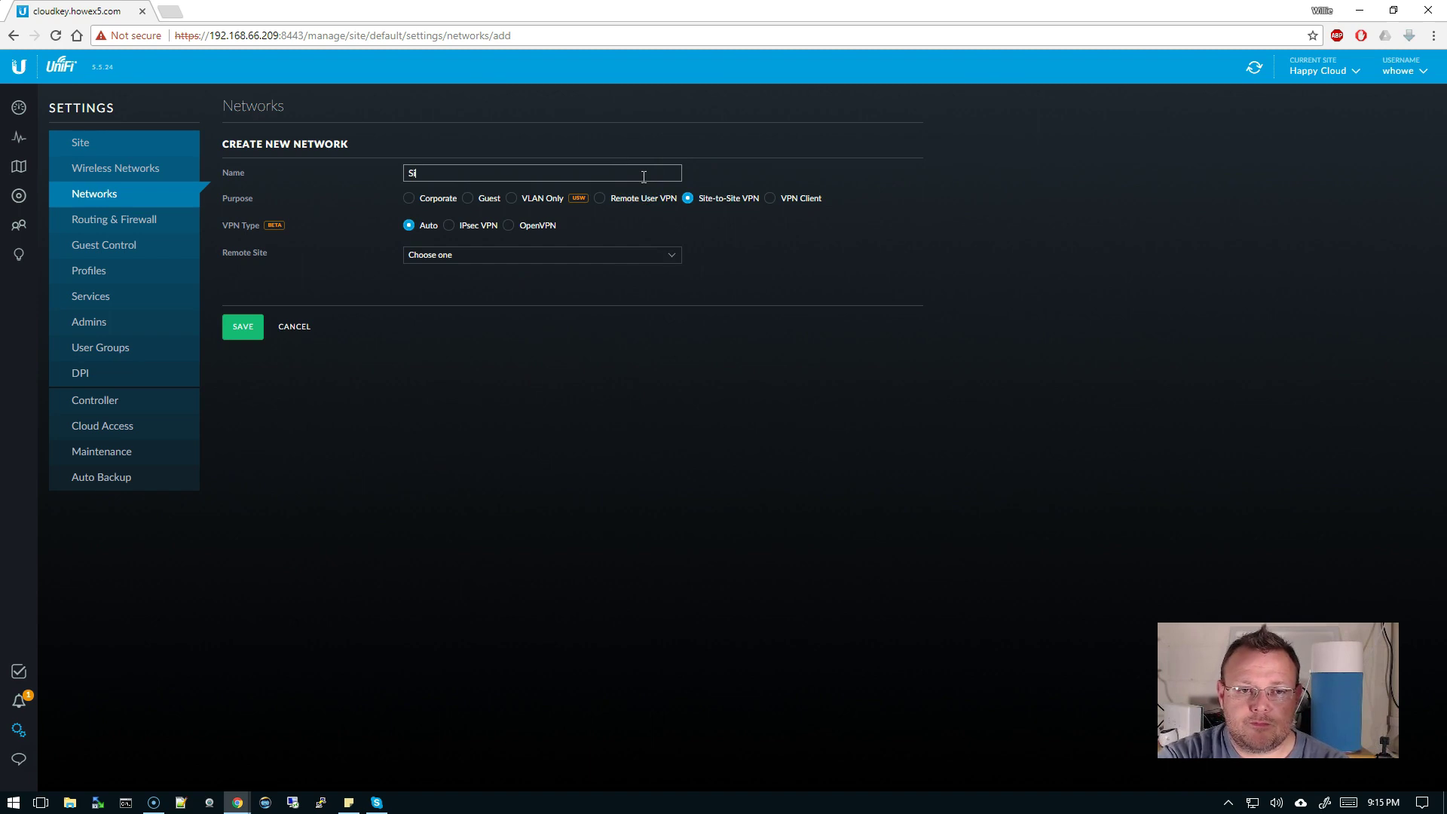
text(te-to)
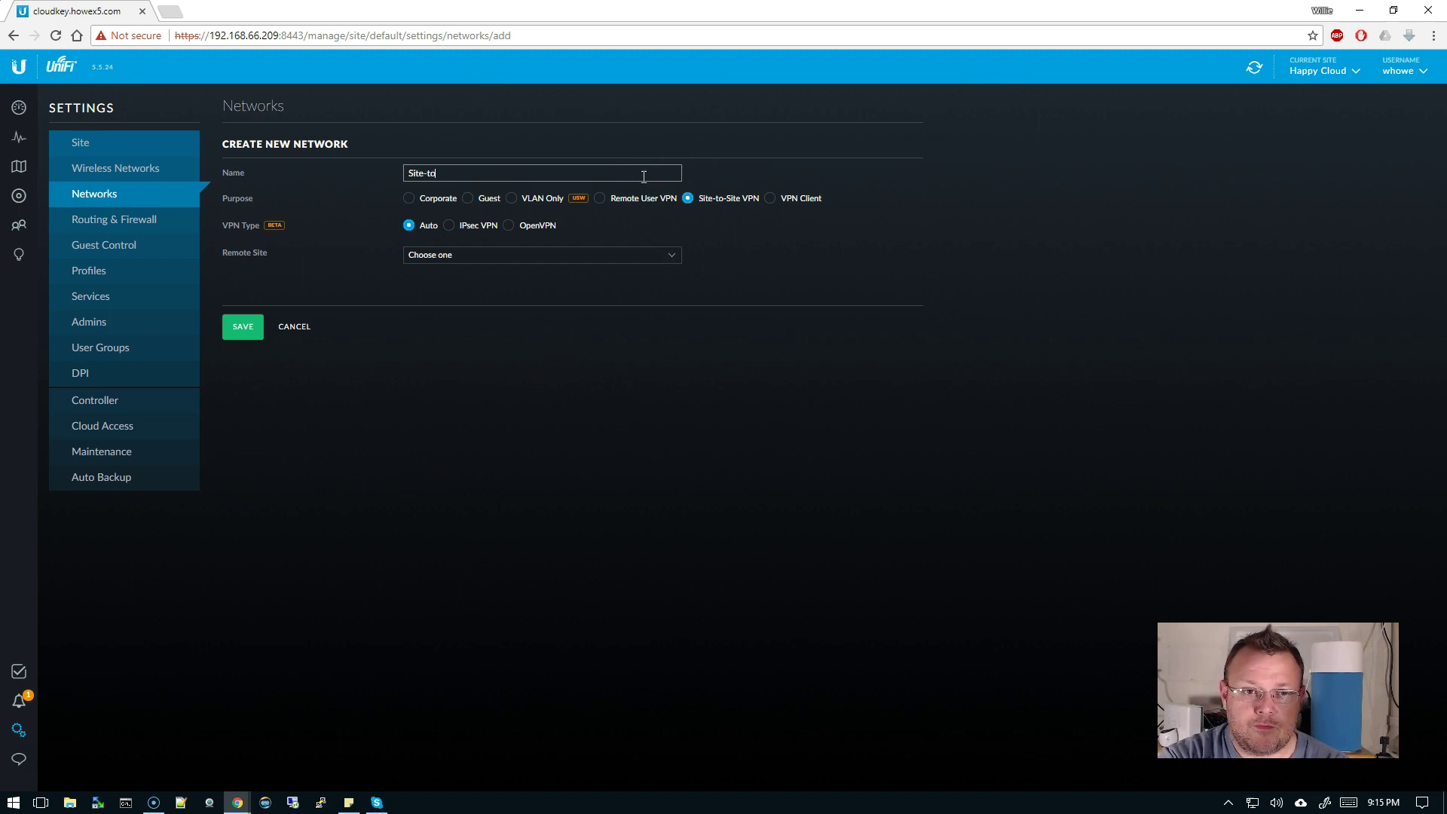
text(-Site)
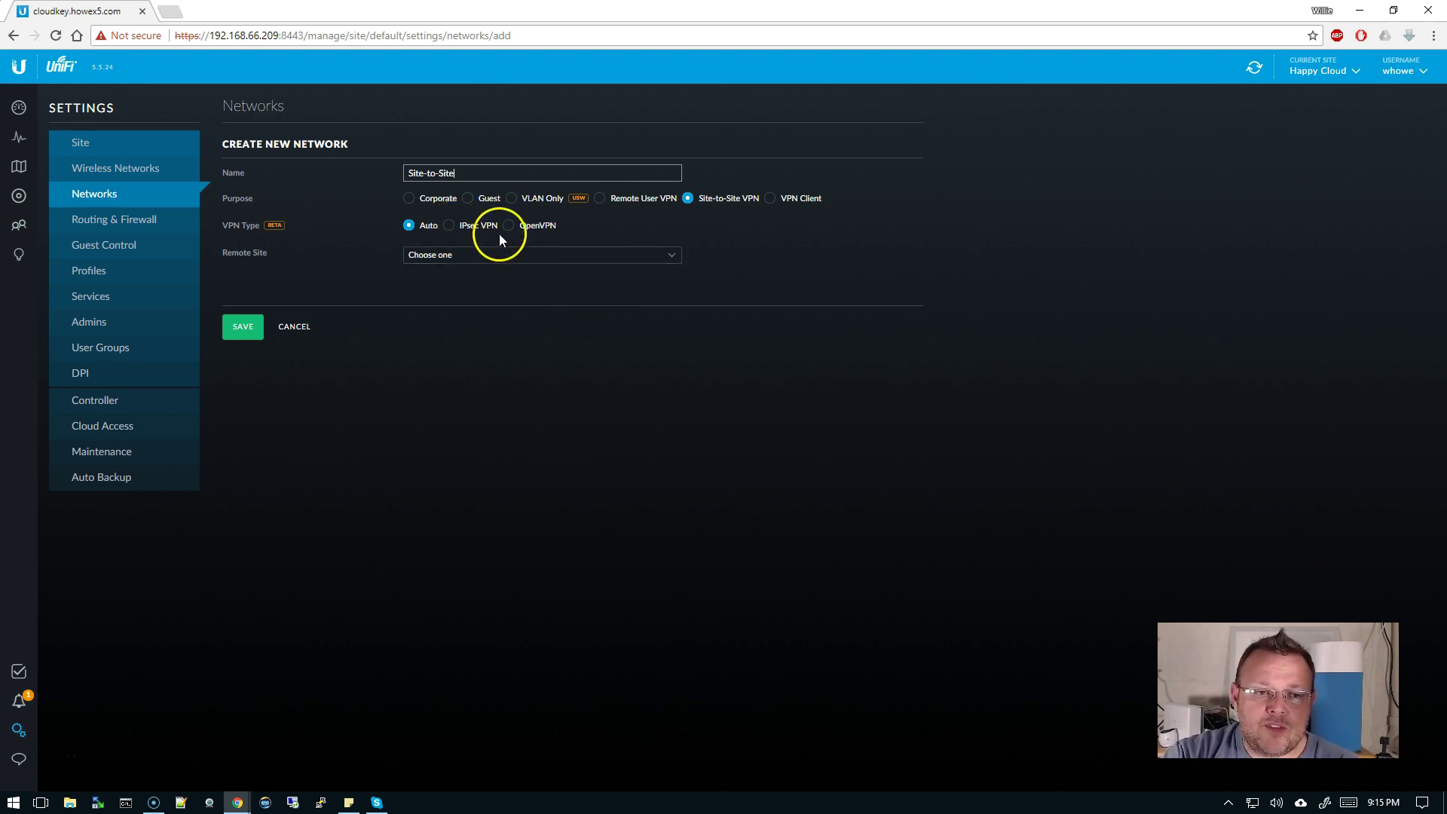
click(450, 227)
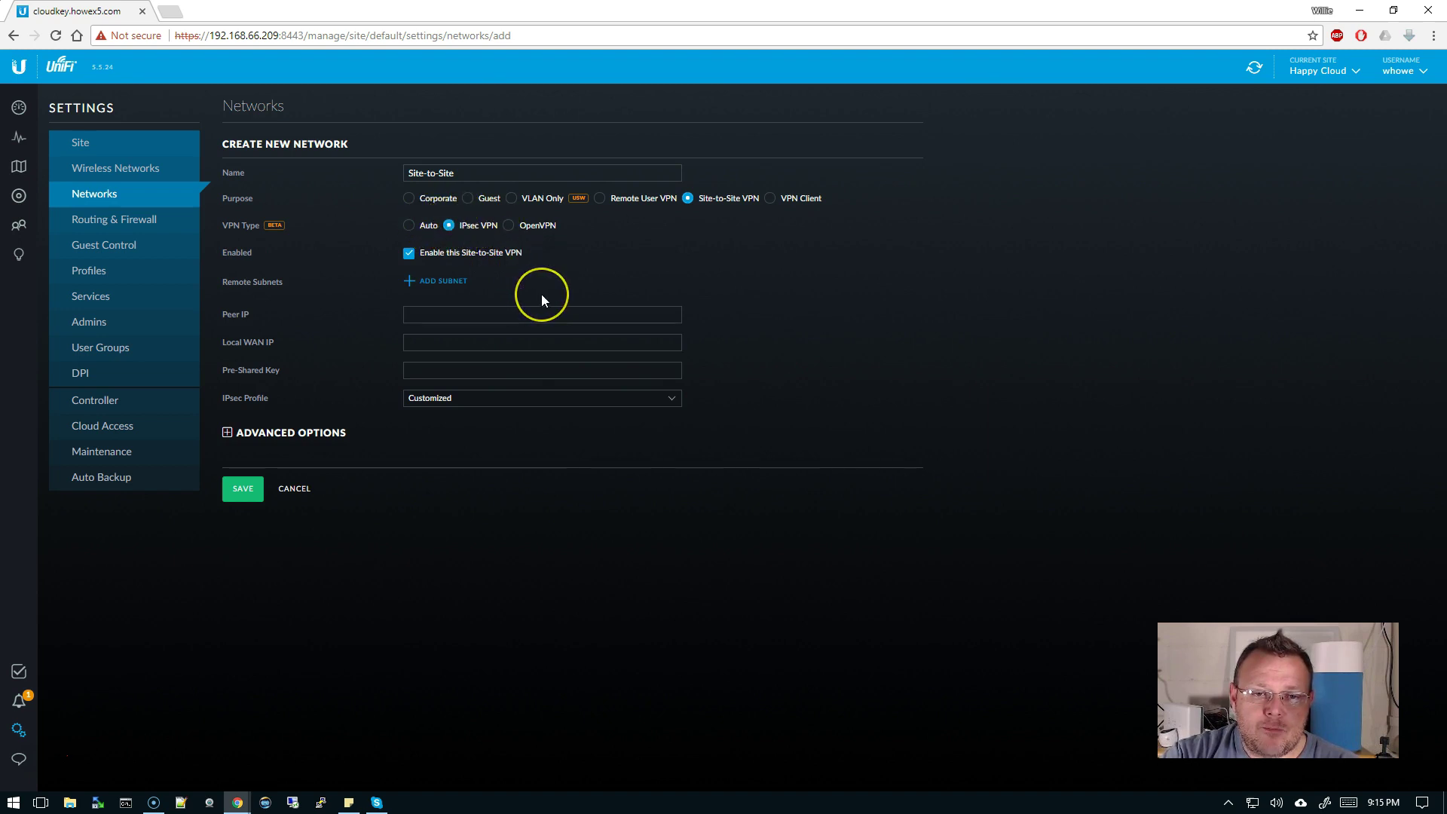
click(544, 314)
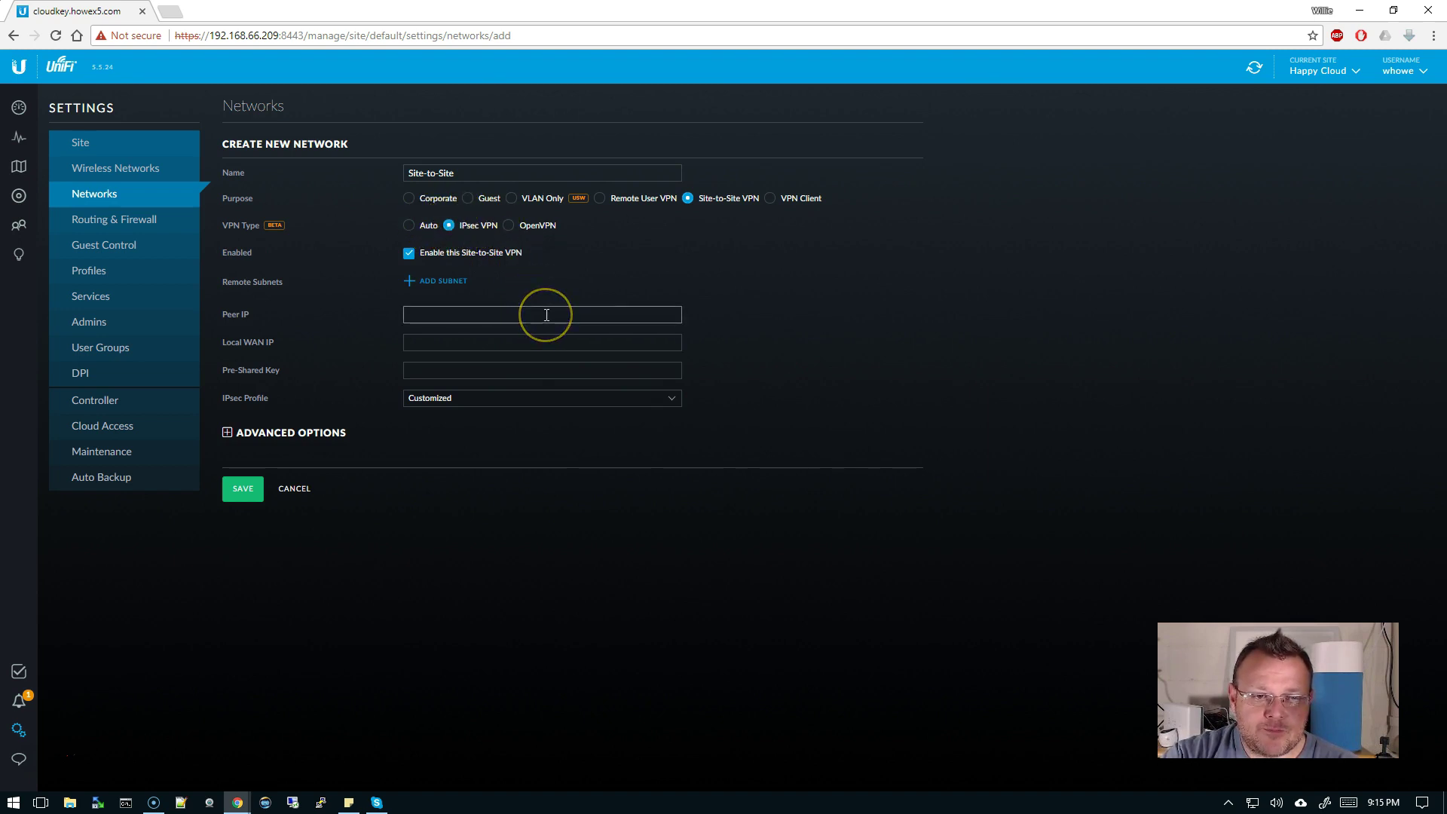
click(409, 226)
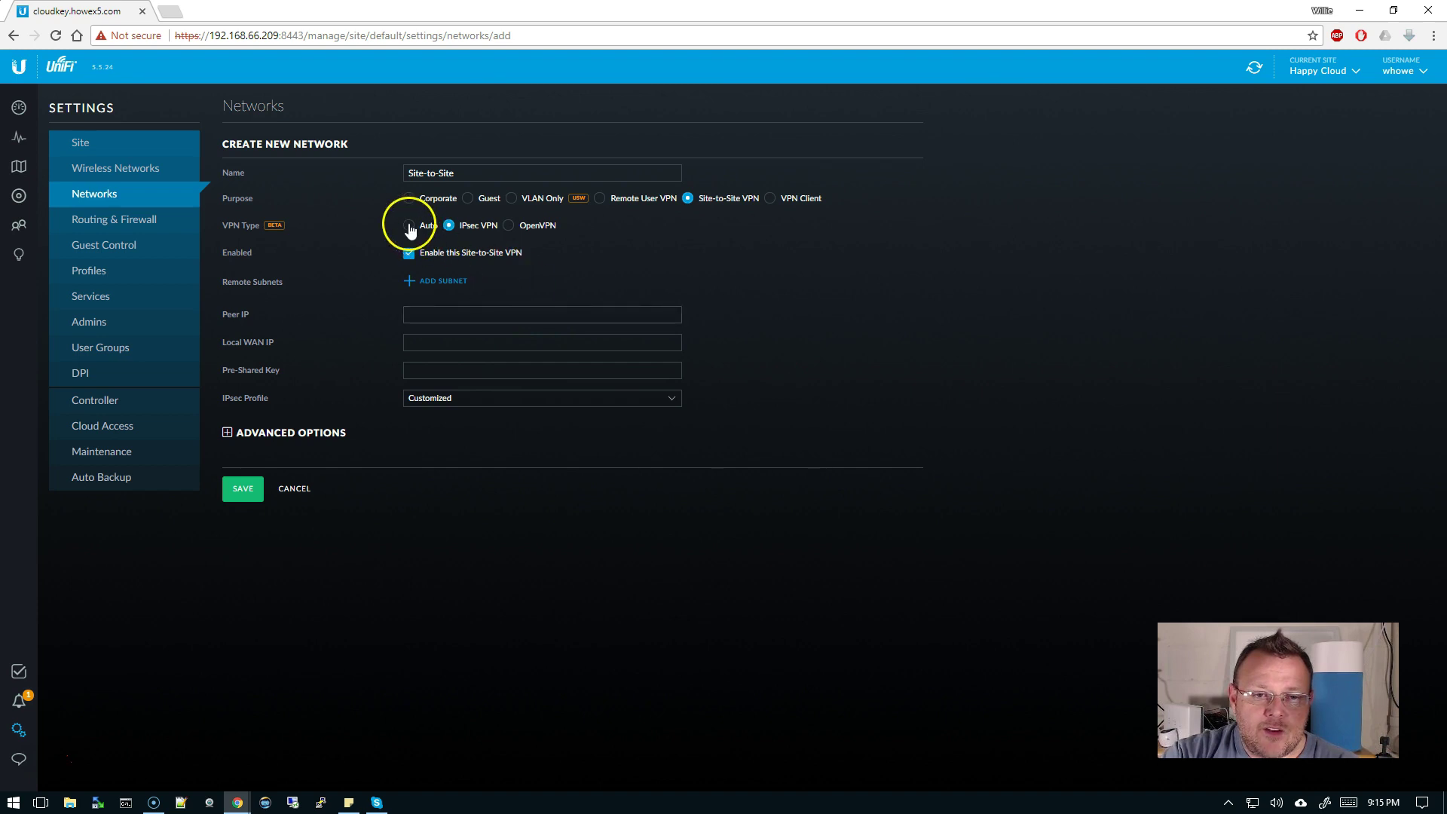
click(469, 235)
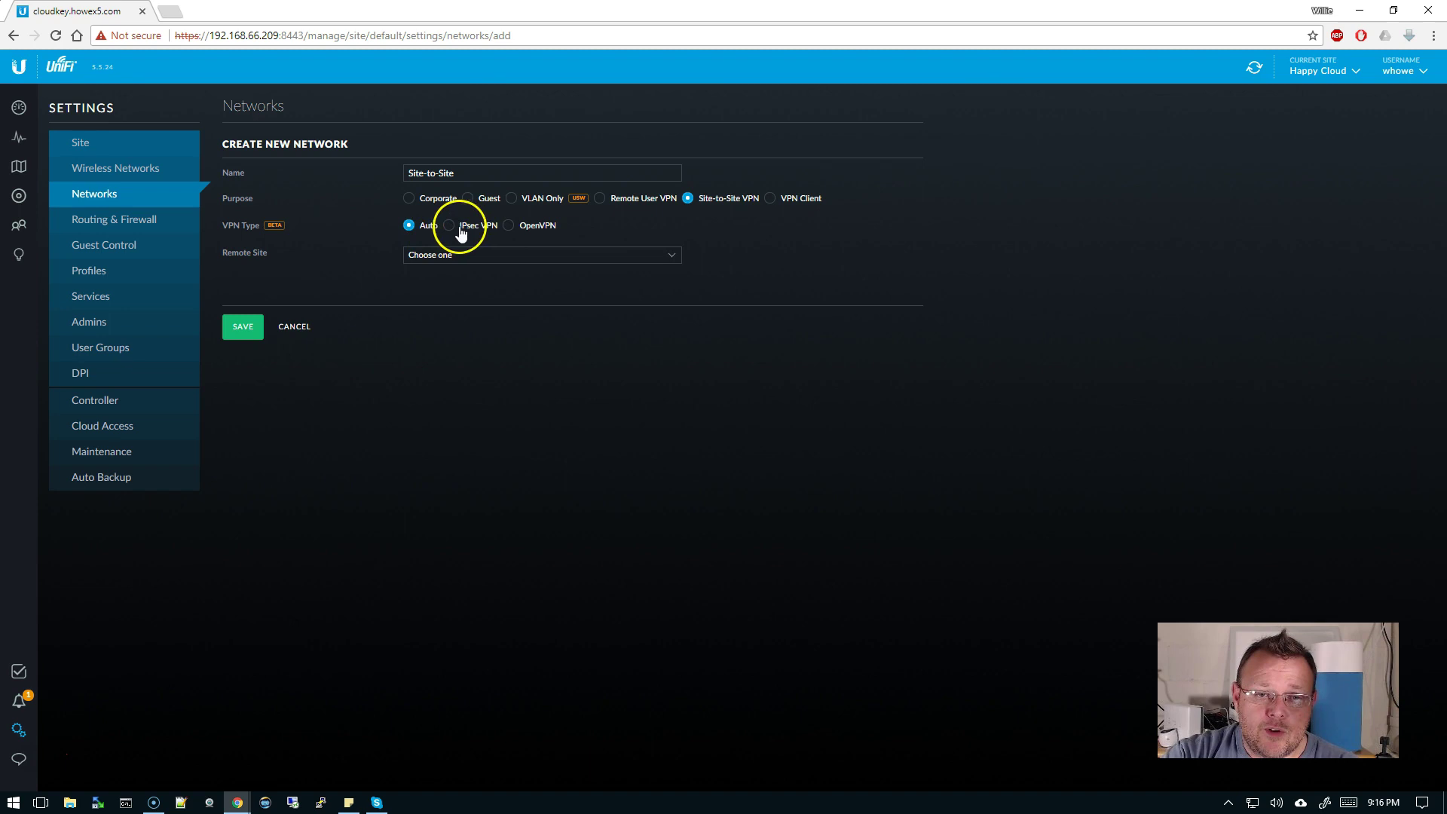
click(623, 254)
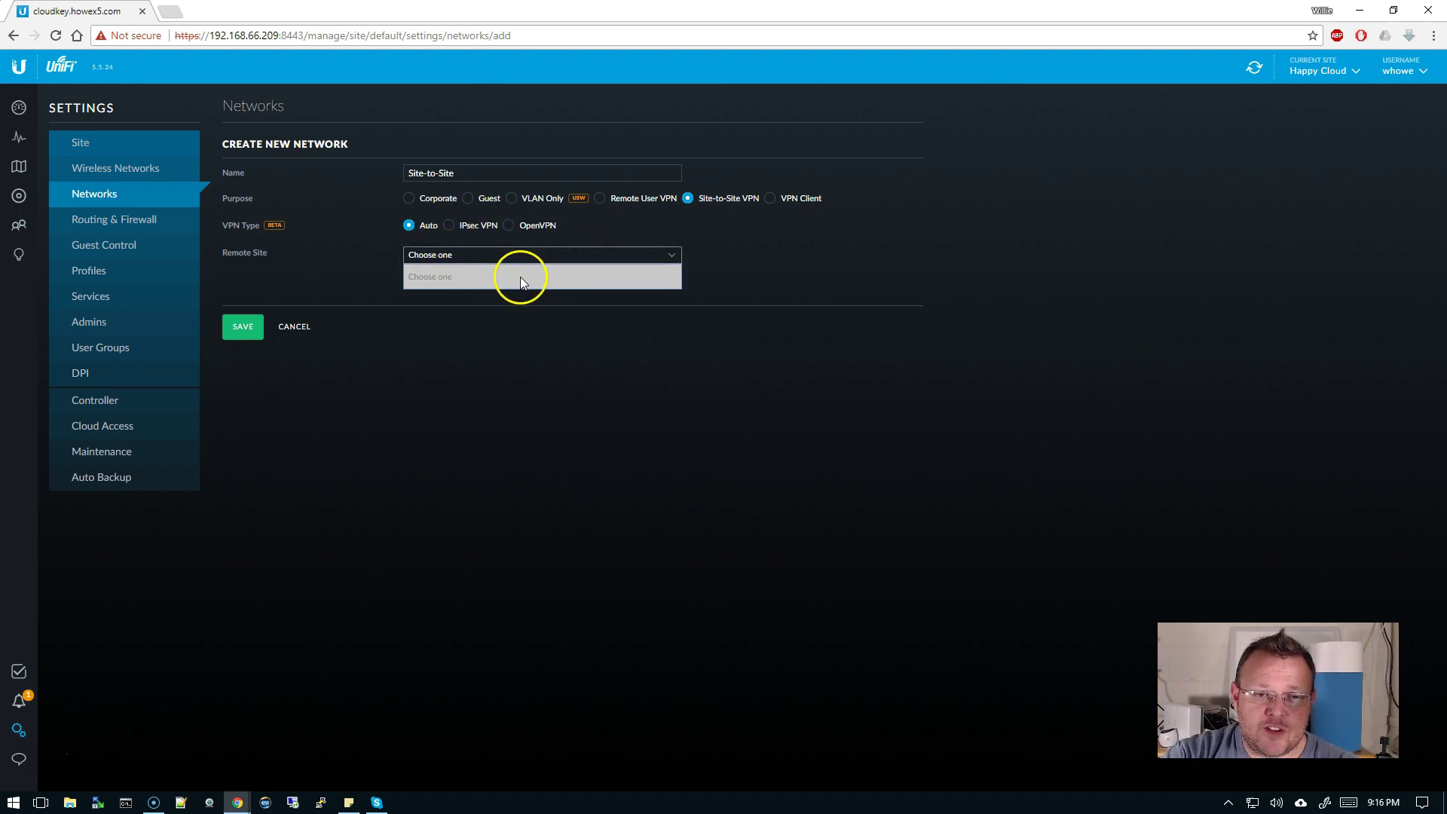
click(1088, 268)
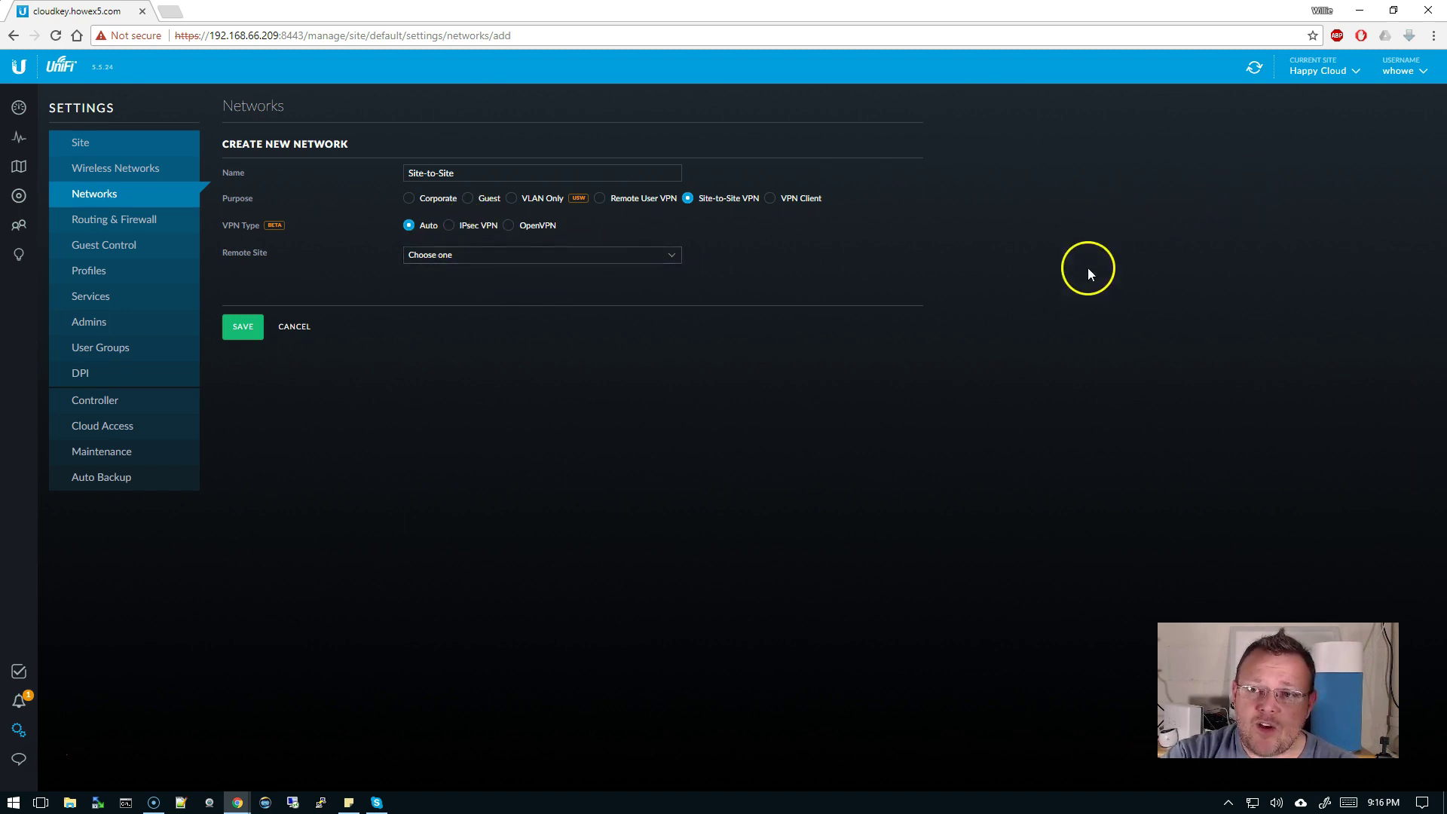
click(504, 257)
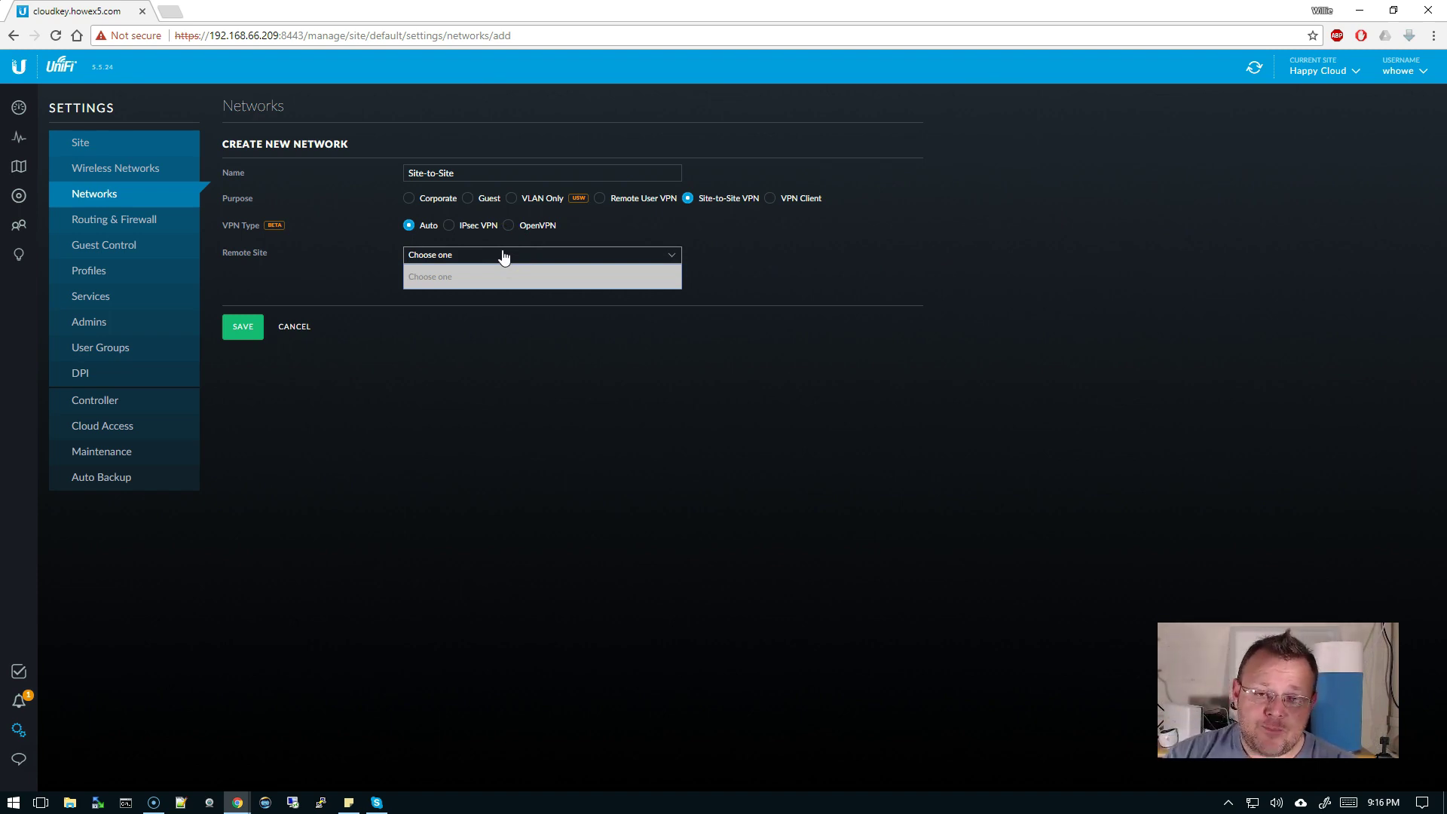
click(248, 331)
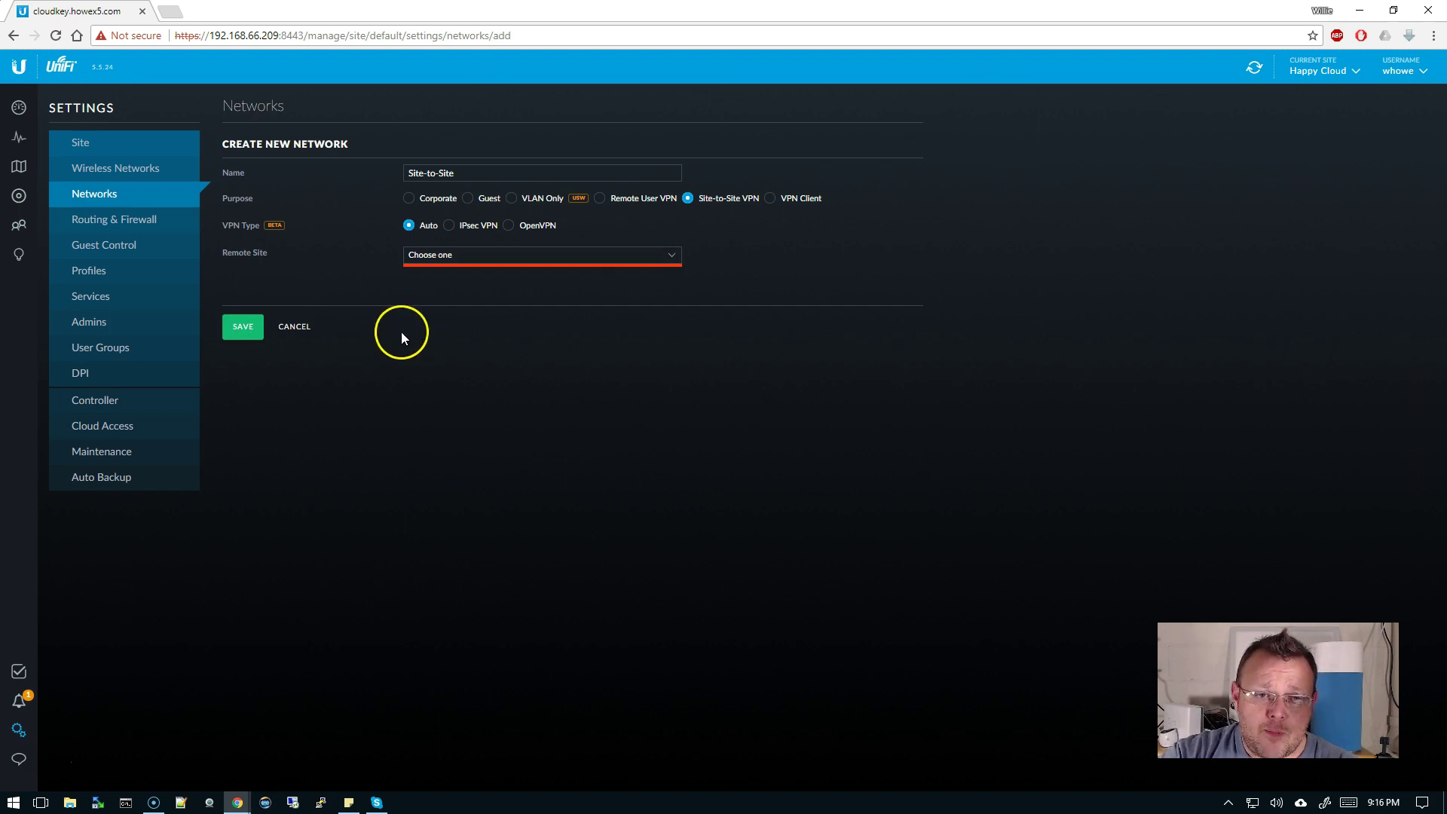
click(290, 326)
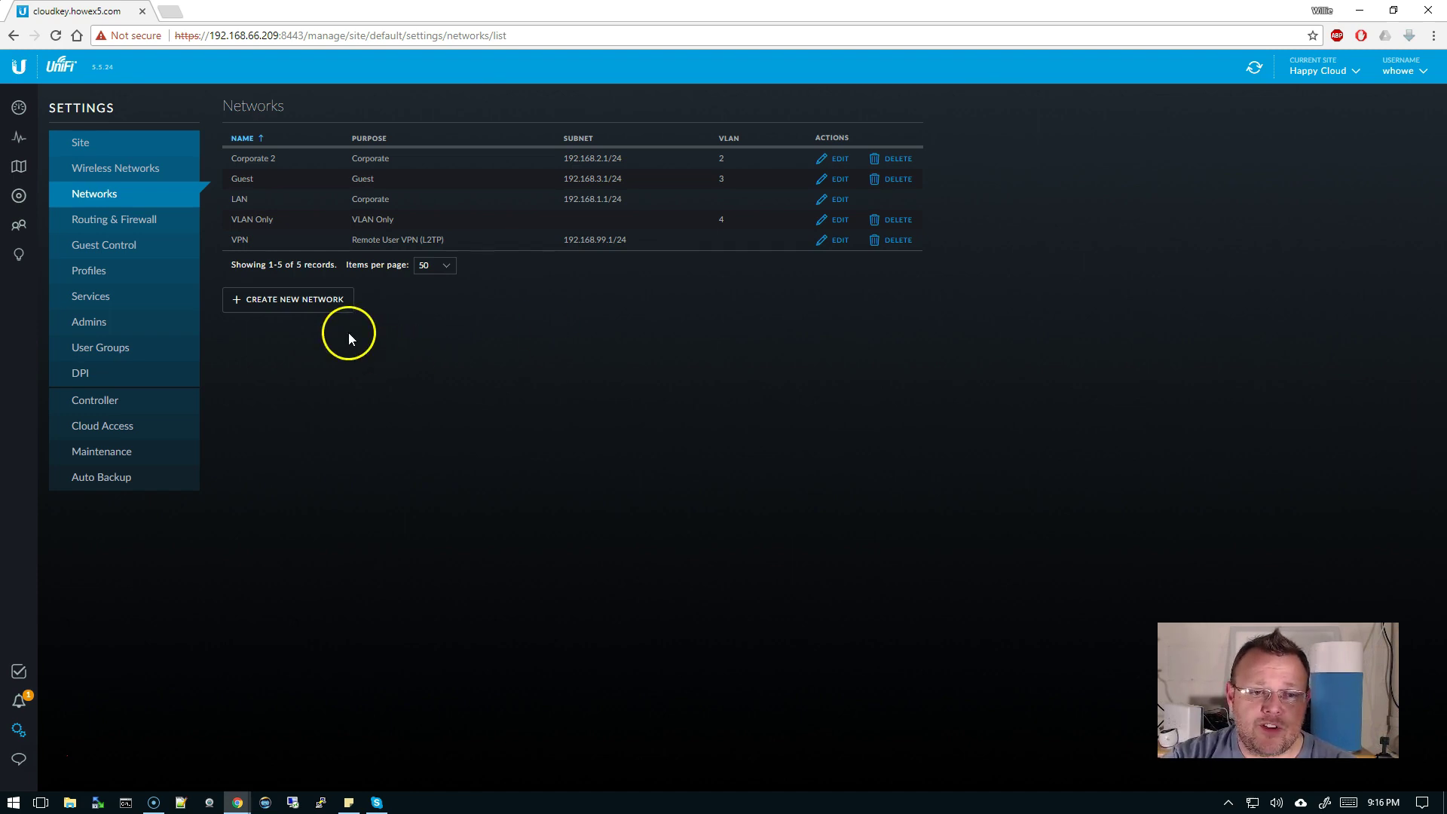
click(321, 302)
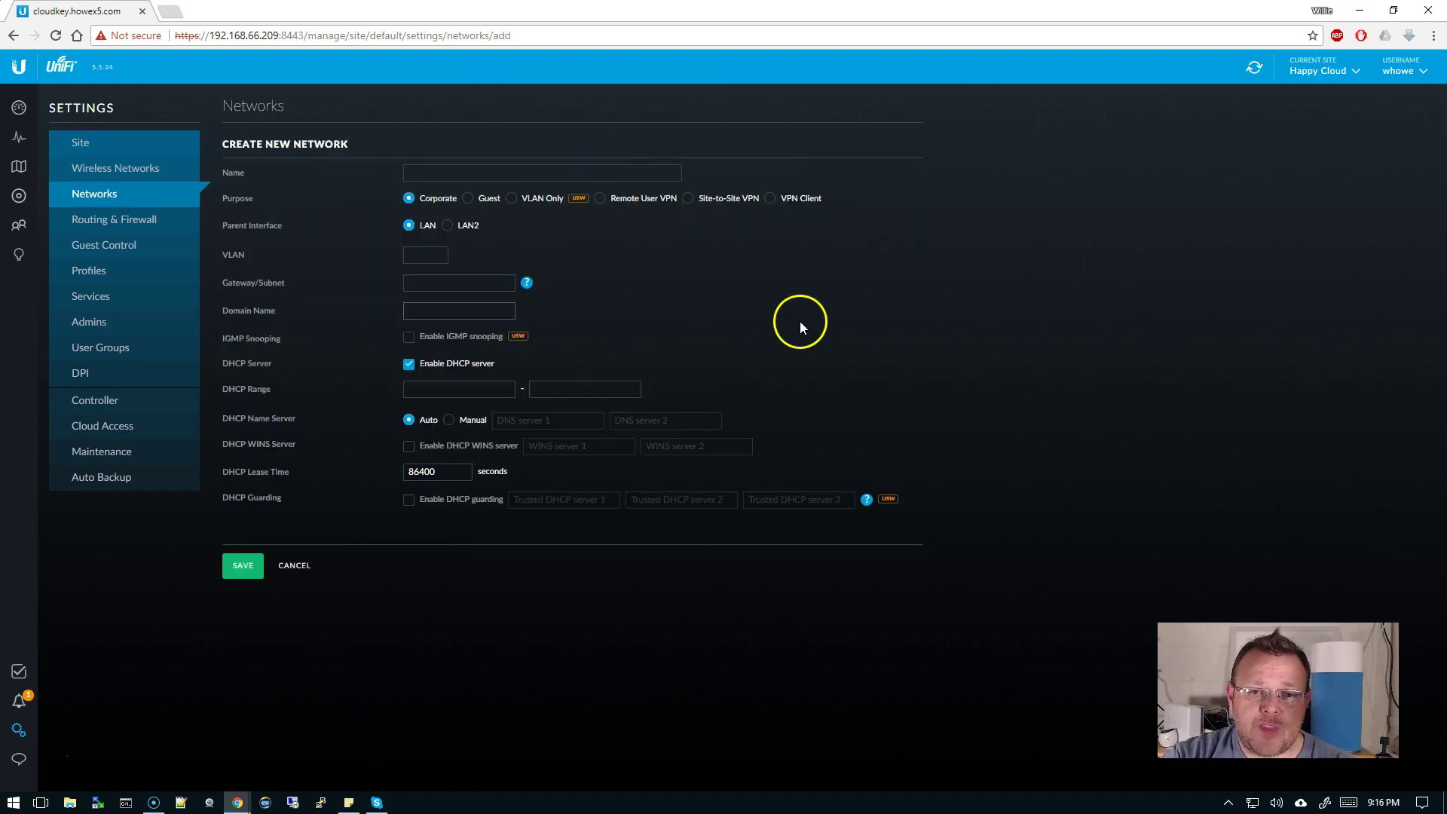
click(768, 199)
click(478, 178)
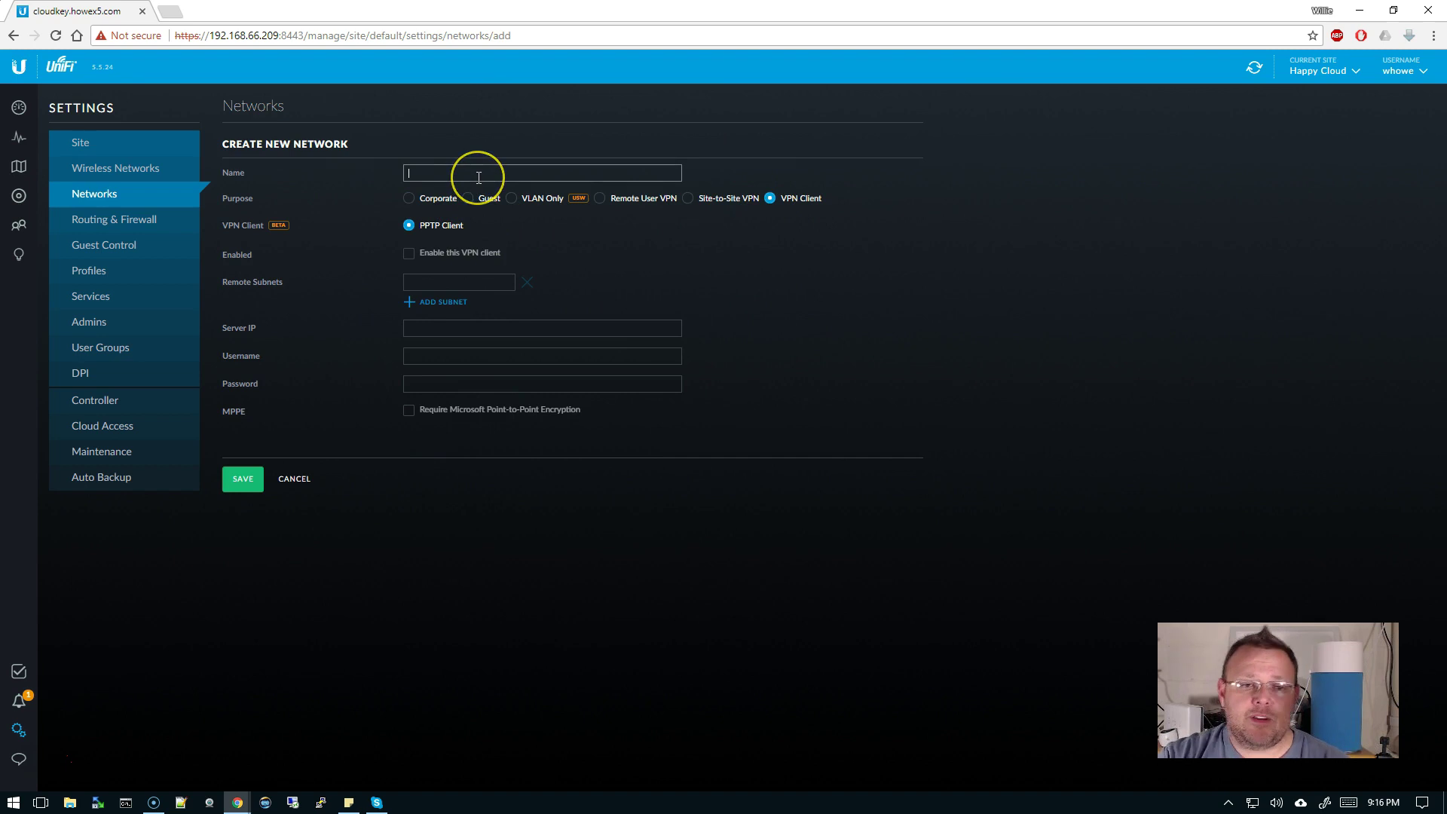
text(VPN)
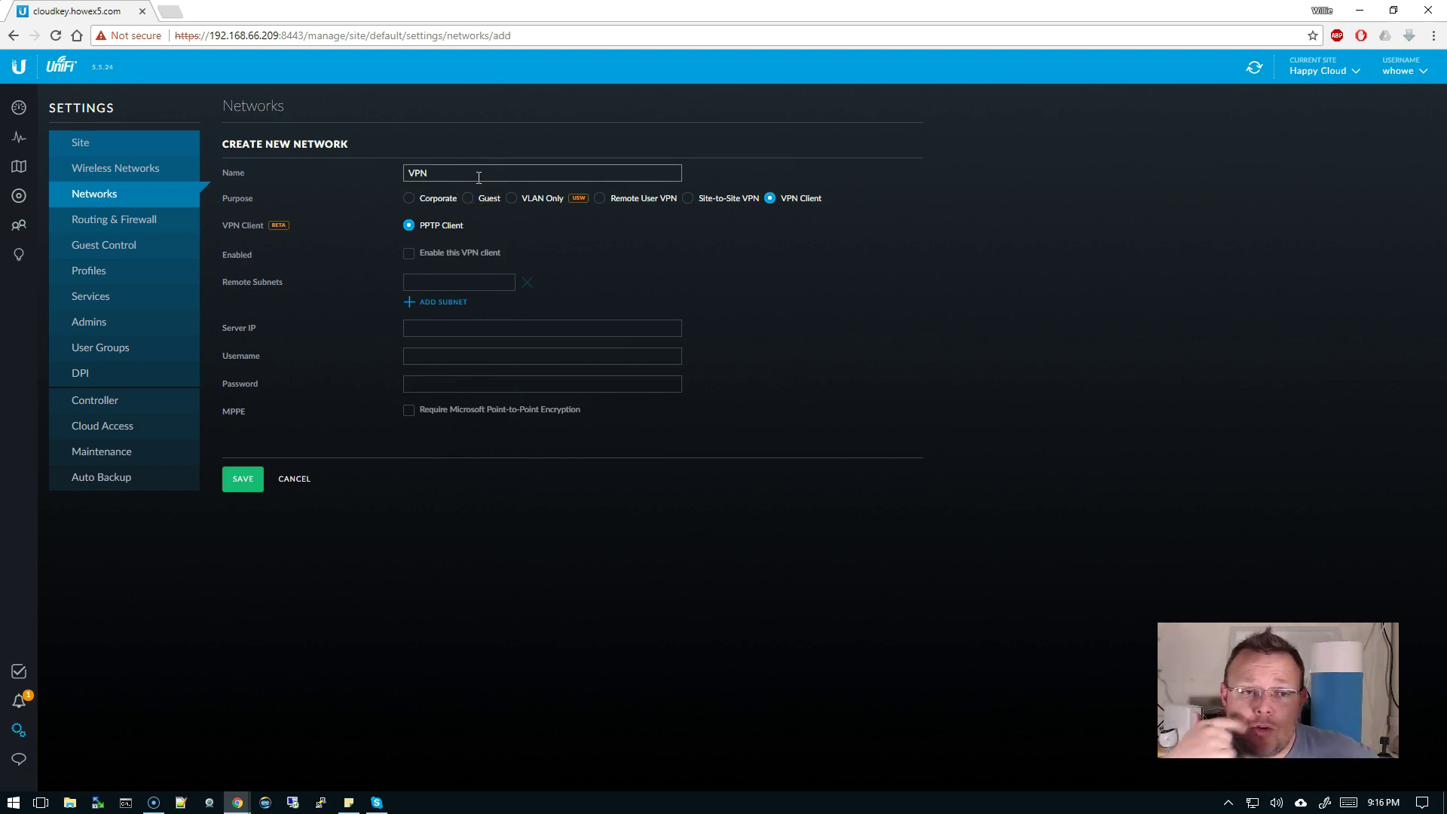
click(463, 266)
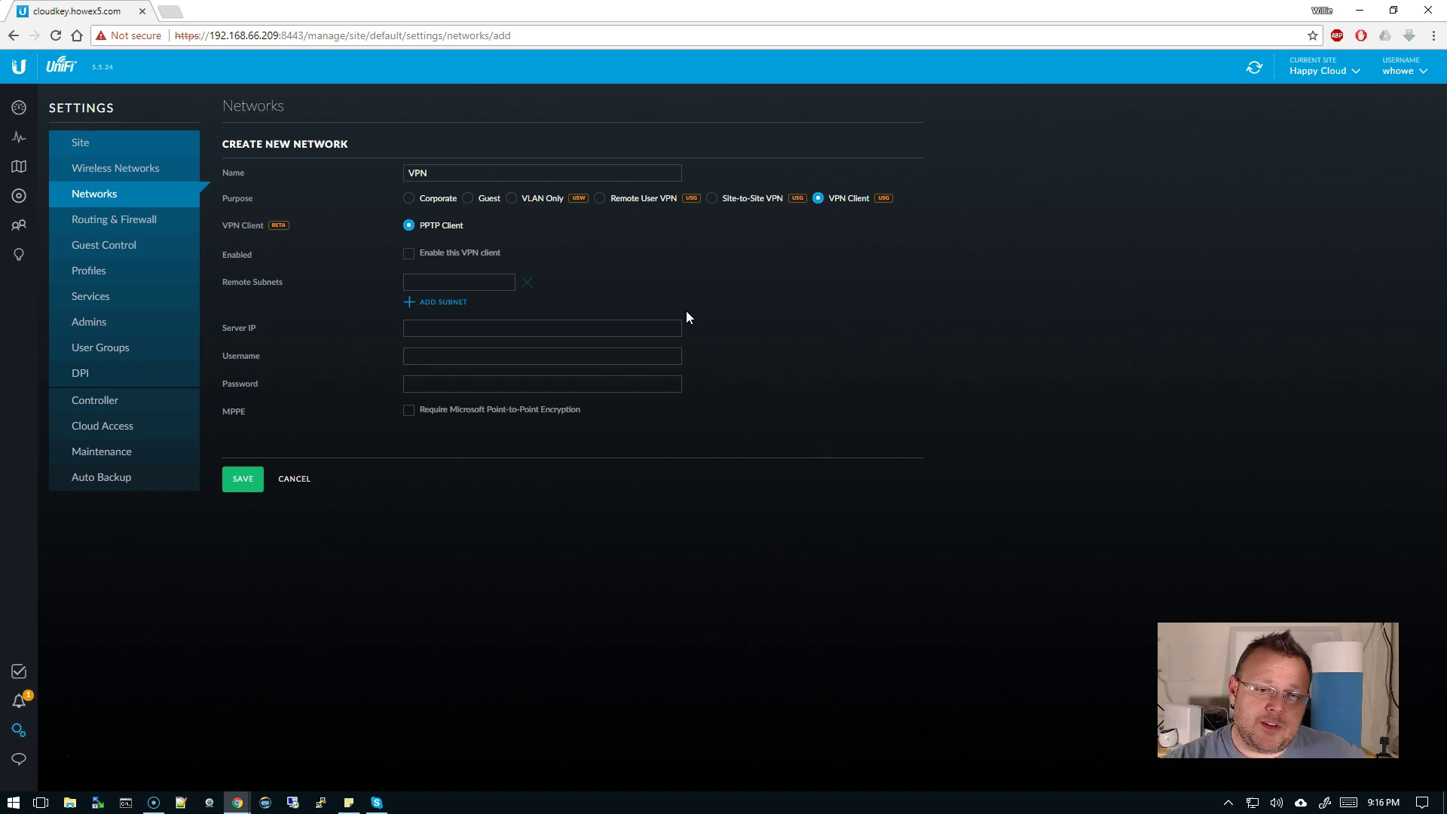
click(292, 488)
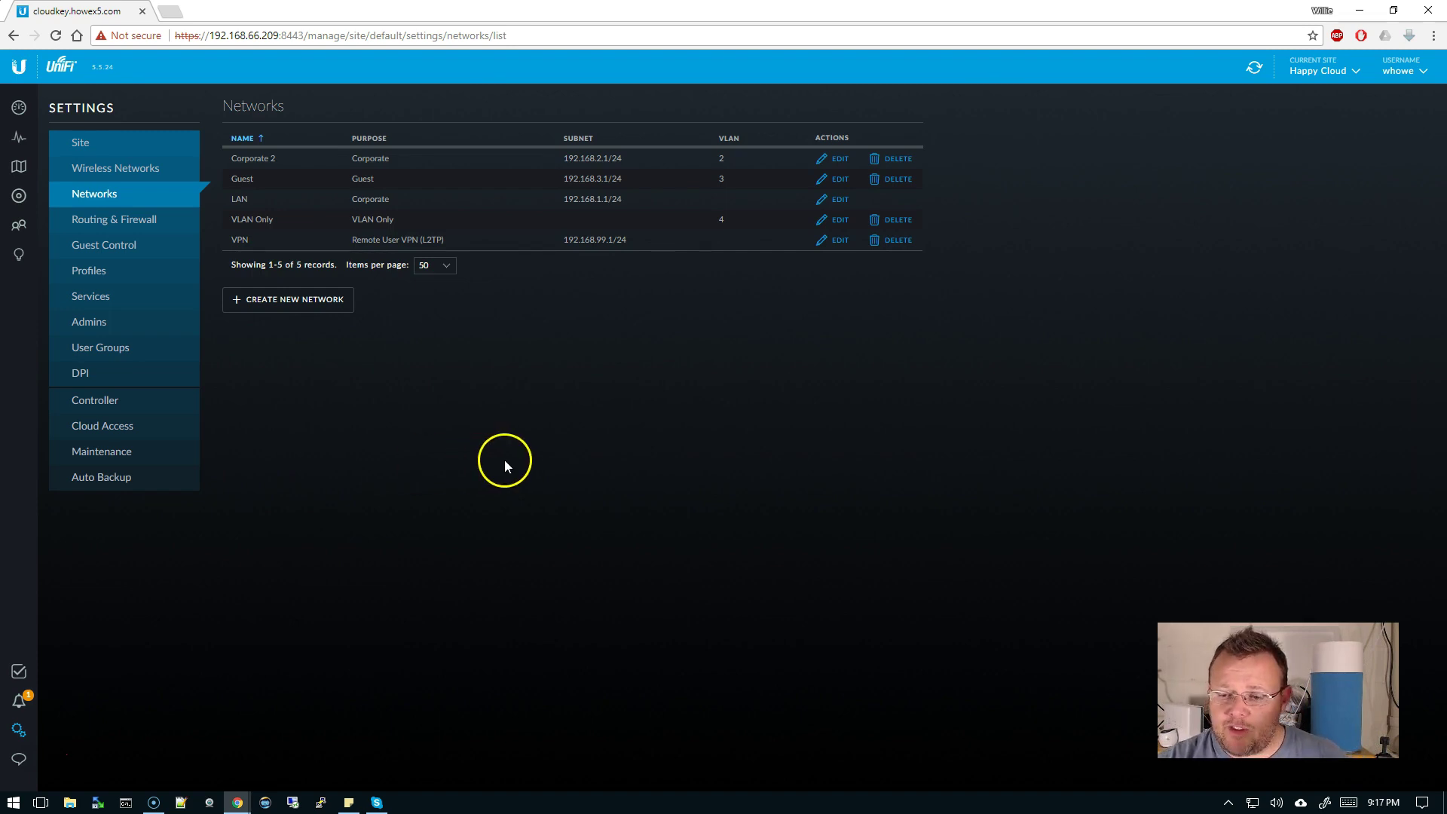
- Open Screen sketch from the Windows Ink Workspace to capture the UniFi networks page
click(1324, 802)
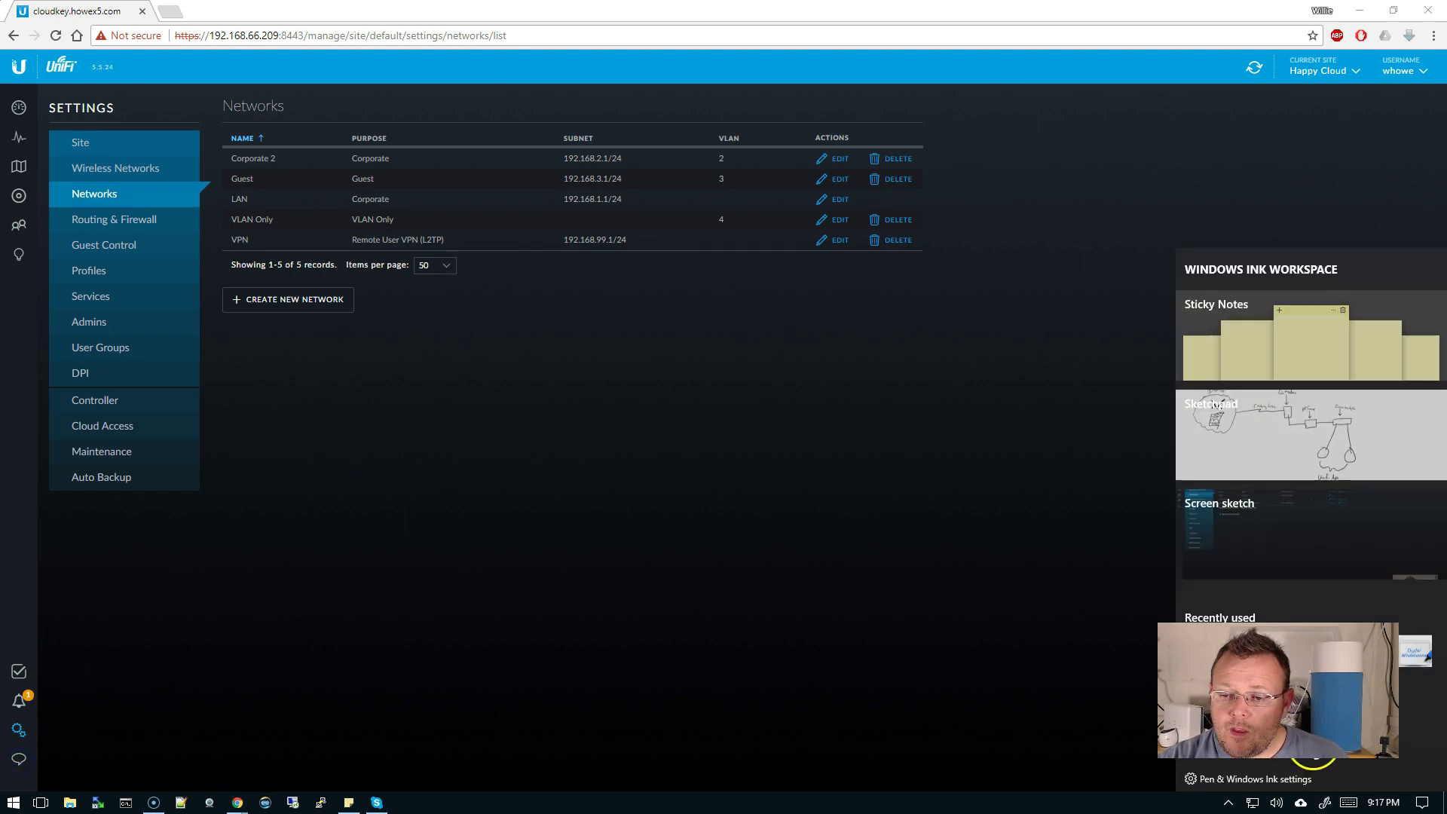
click(1268, 514)
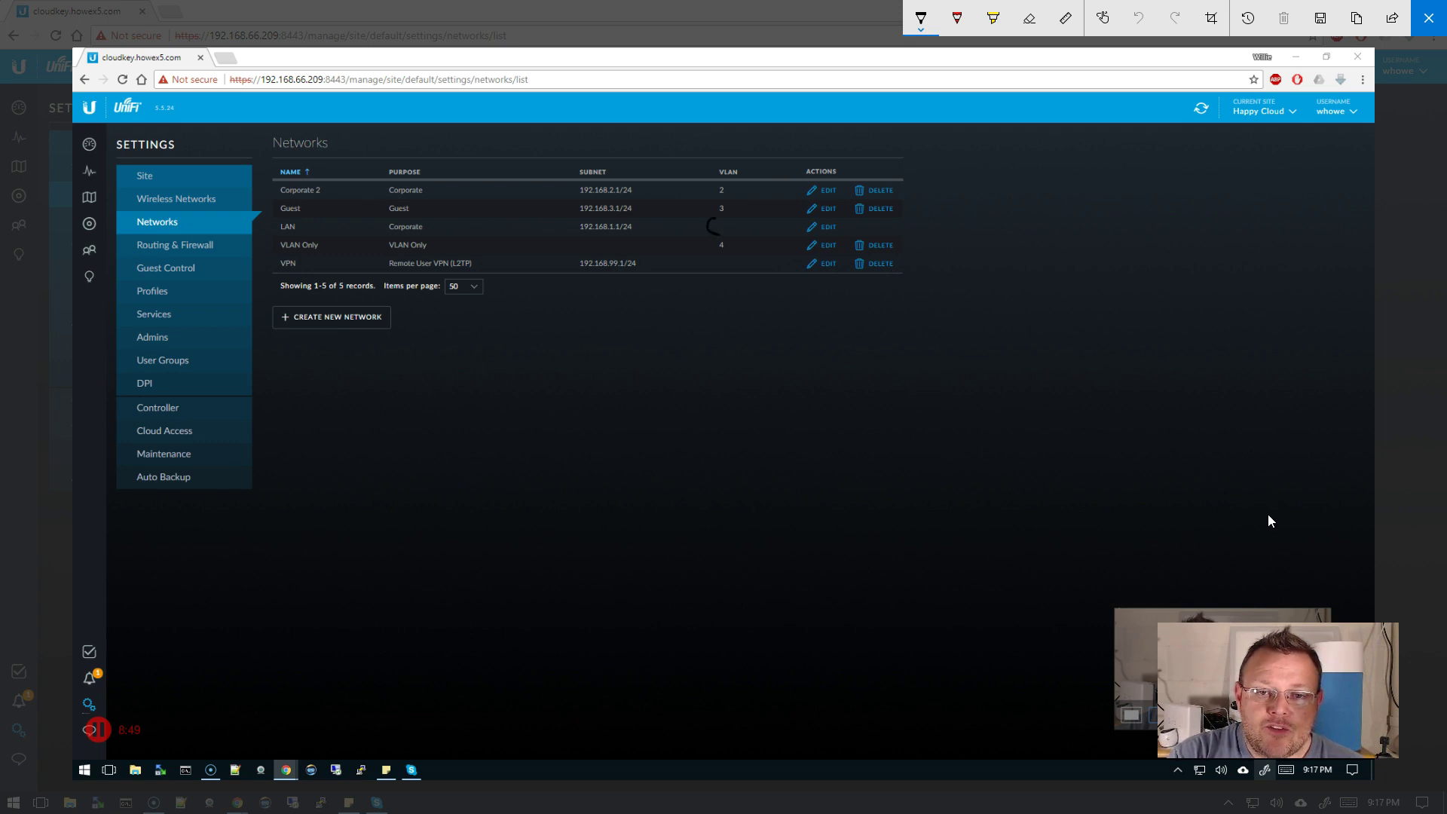
- Switch the pen to red and circle the LAN row's Corporate purpose and empty VLAN cell
drag(718, 235, 718, 217)
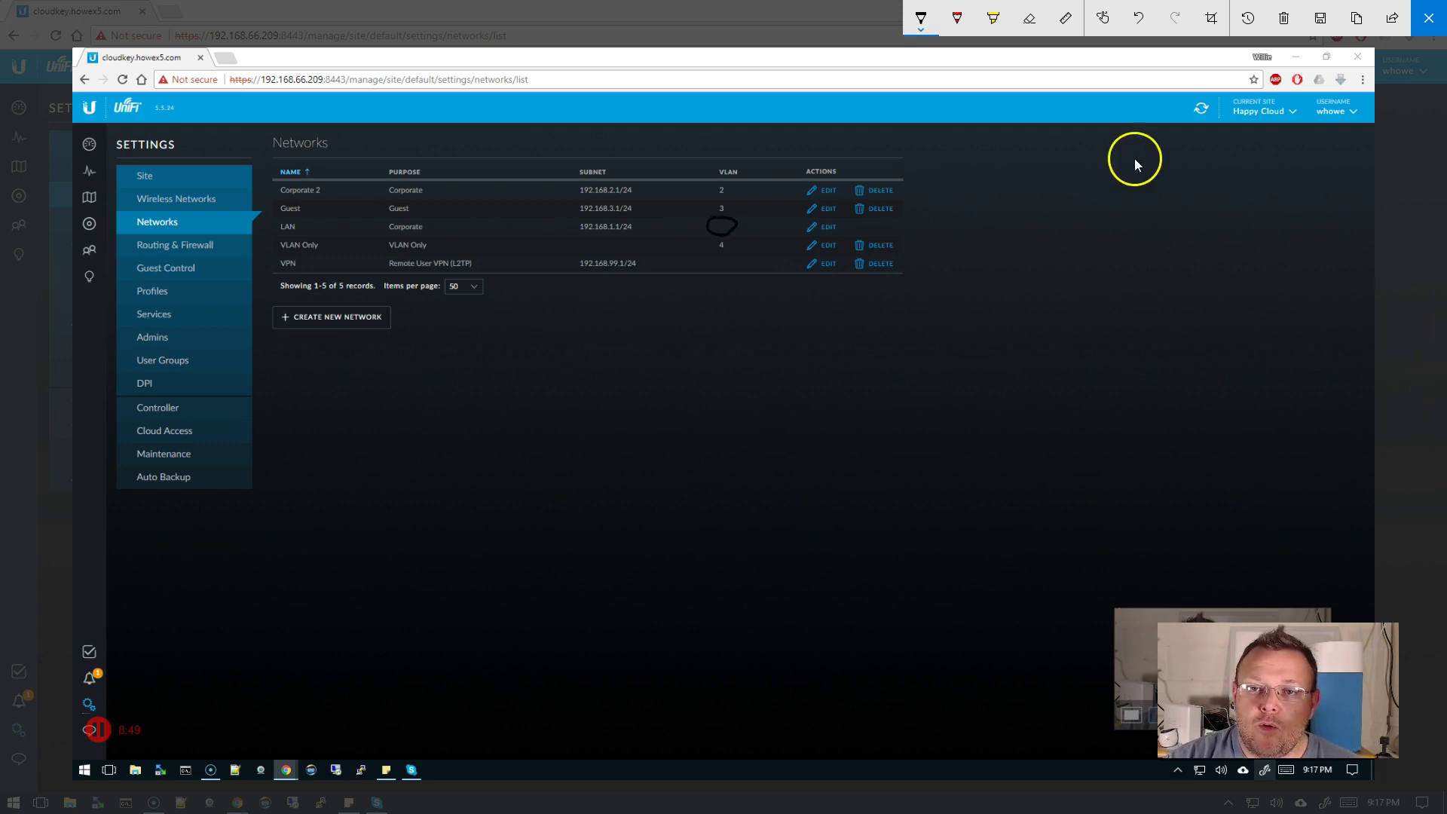
click(921, 19)
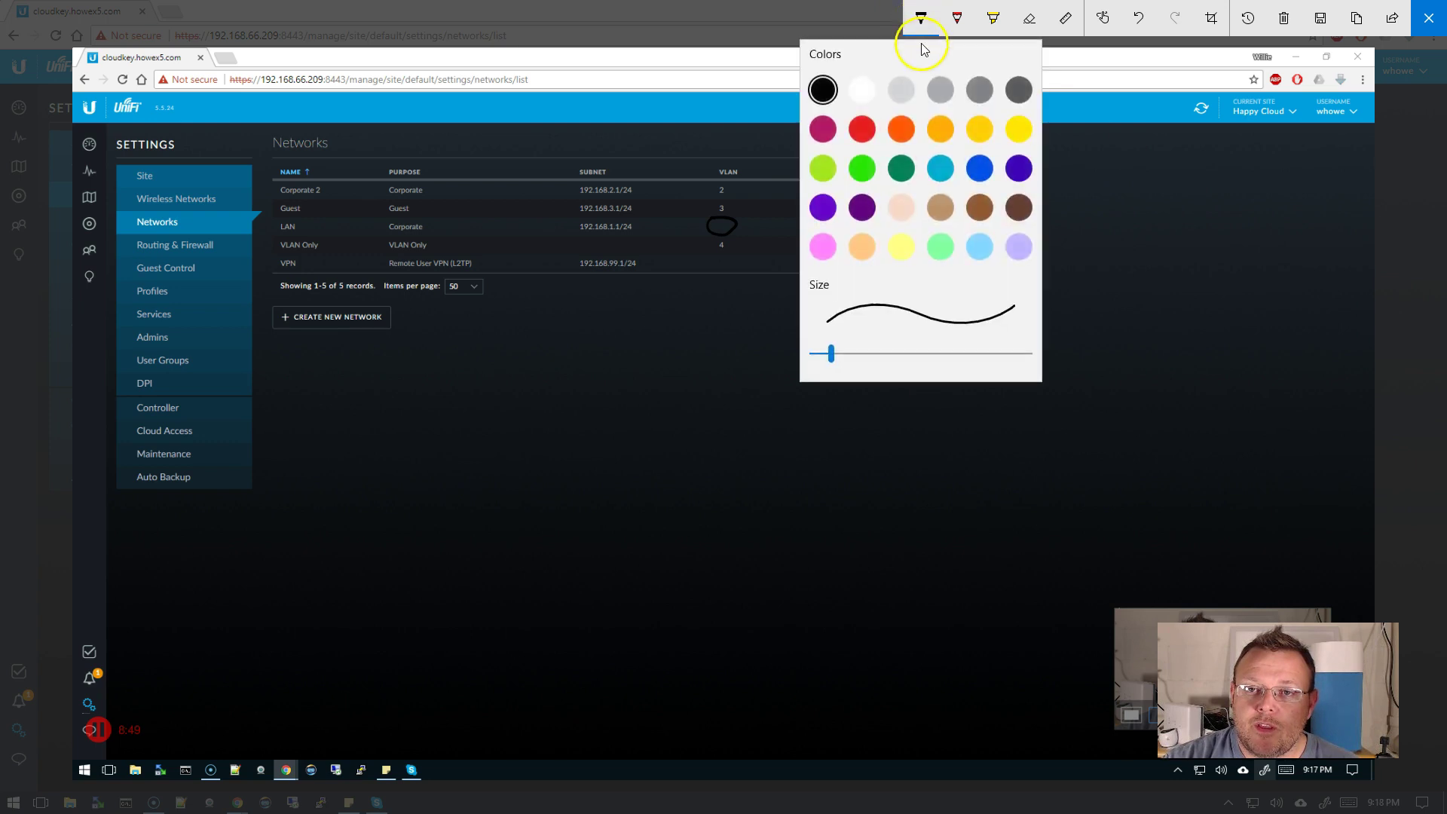
click(861, 129)
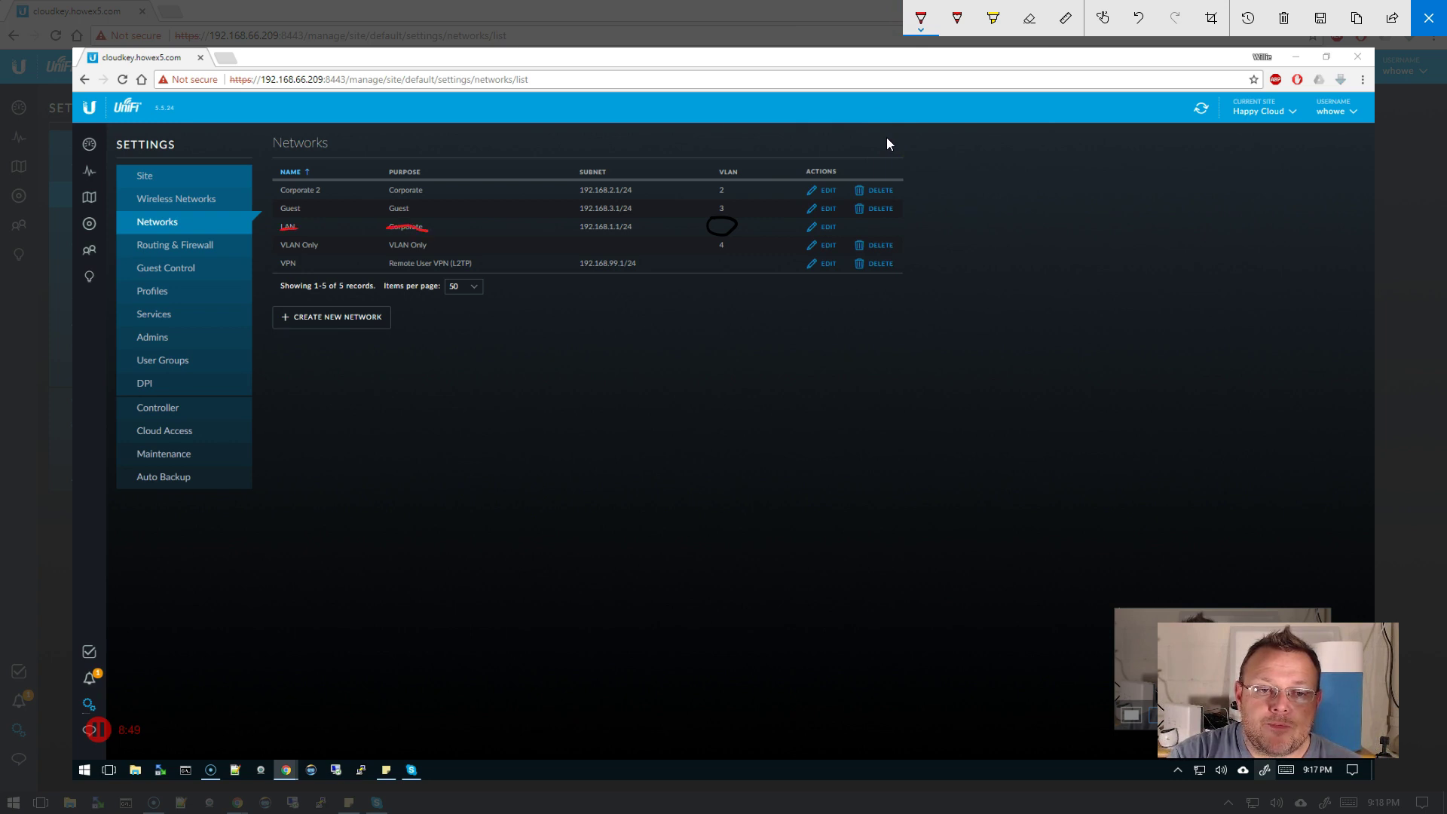
drag(414, 220, 402, 236)
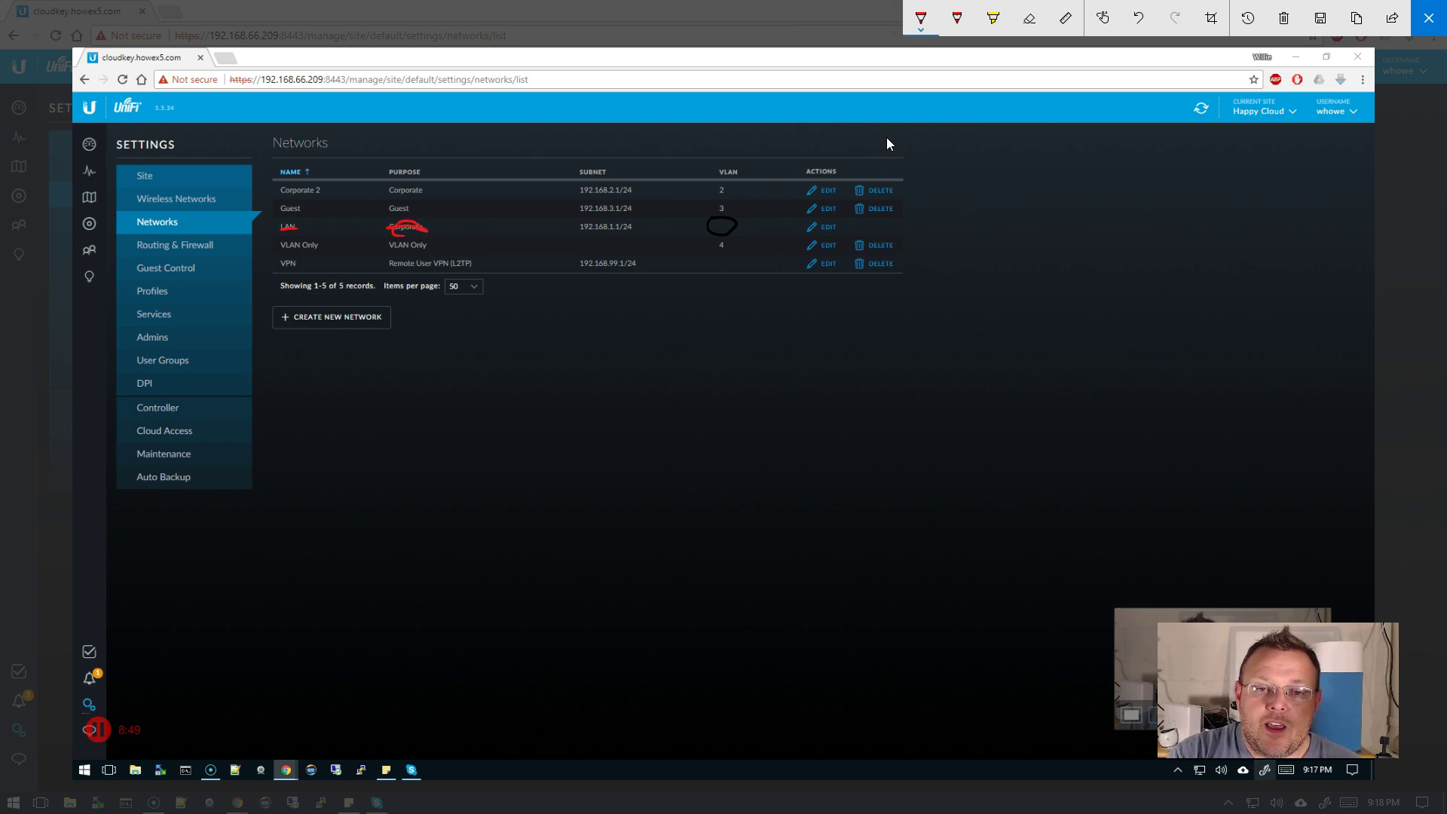
mouse_move(710, 220)
mouse_down()
mouse_move(717, 236)
mouse_move(737, 220)
mouse_move(712, 217)
mouse_up()
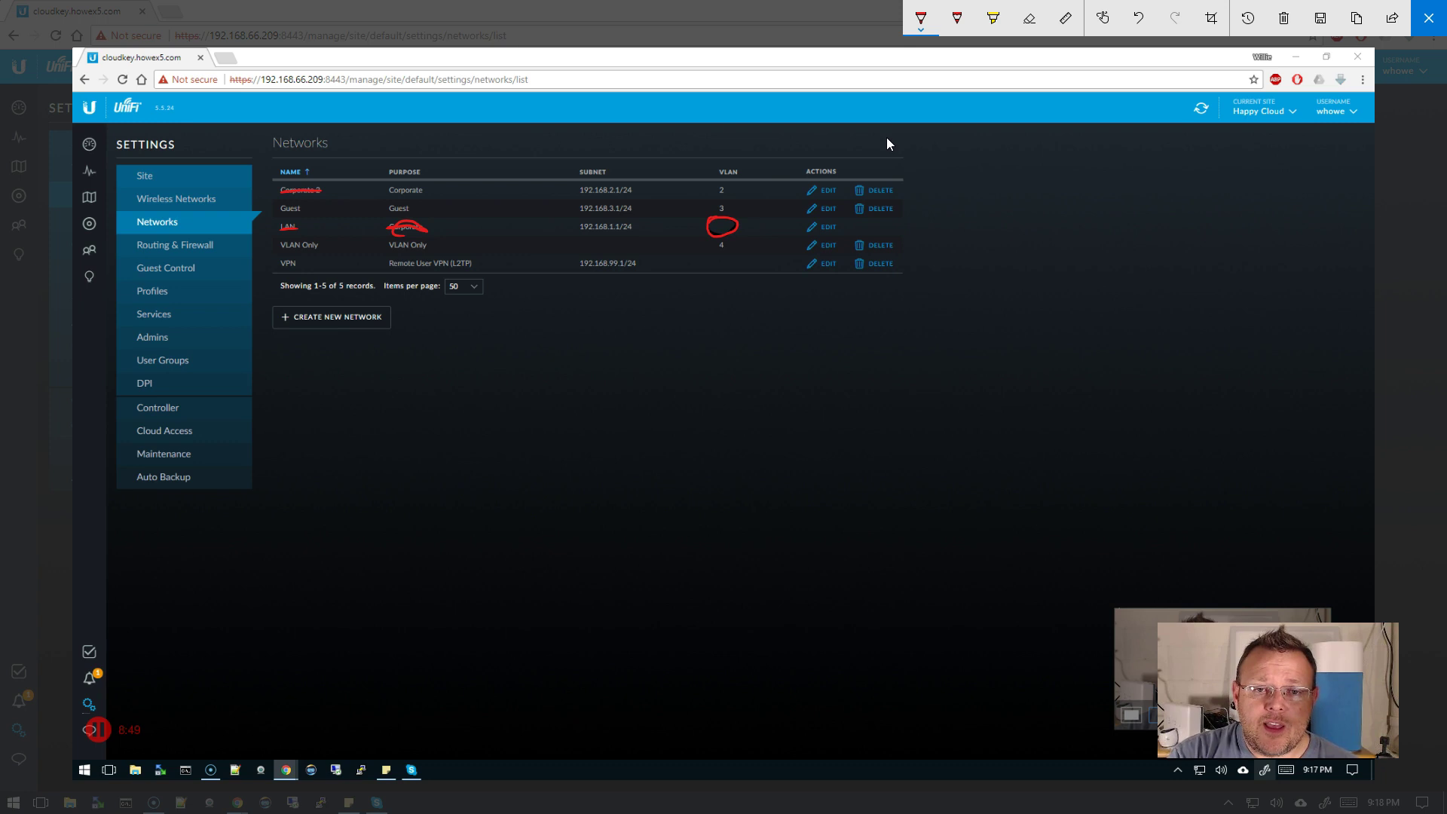
- In red, circle VLAN 2, the Corporate purposes, and subnets 192.168.2.1/24 and 192.168.1.1/24, and bracket the top rows
mouse_move(711, 184)
mouse_down()
mouse_move(726, 196)
mouse_move(732, 182)
mouse_up()
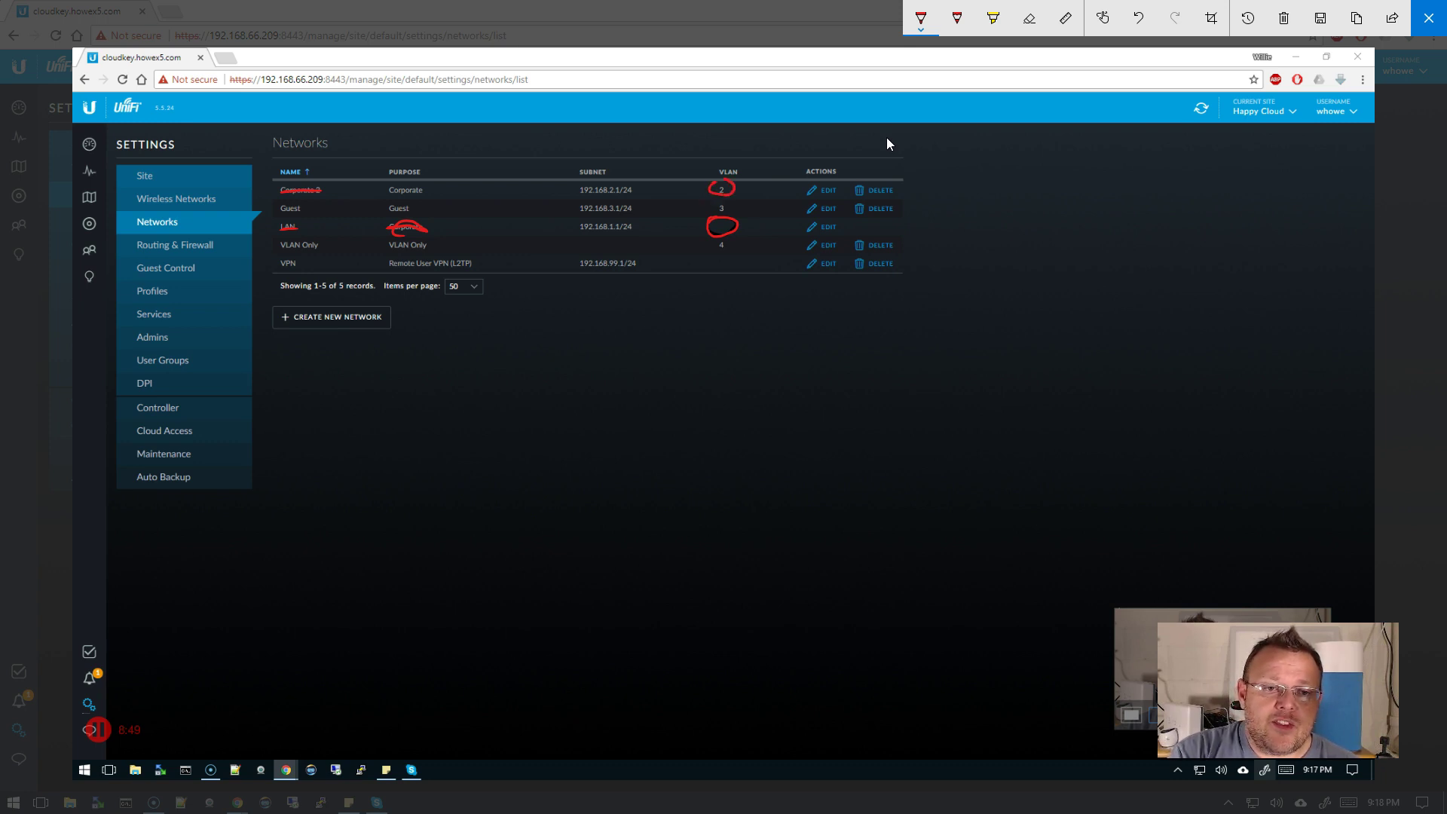
mouse_move(393, 186)
mouse_down()
mouse_move(428, 189)
mouse_move(401, 182)
mouse_move(386, 232)
mouse_move(423, 233)
mouse_up()
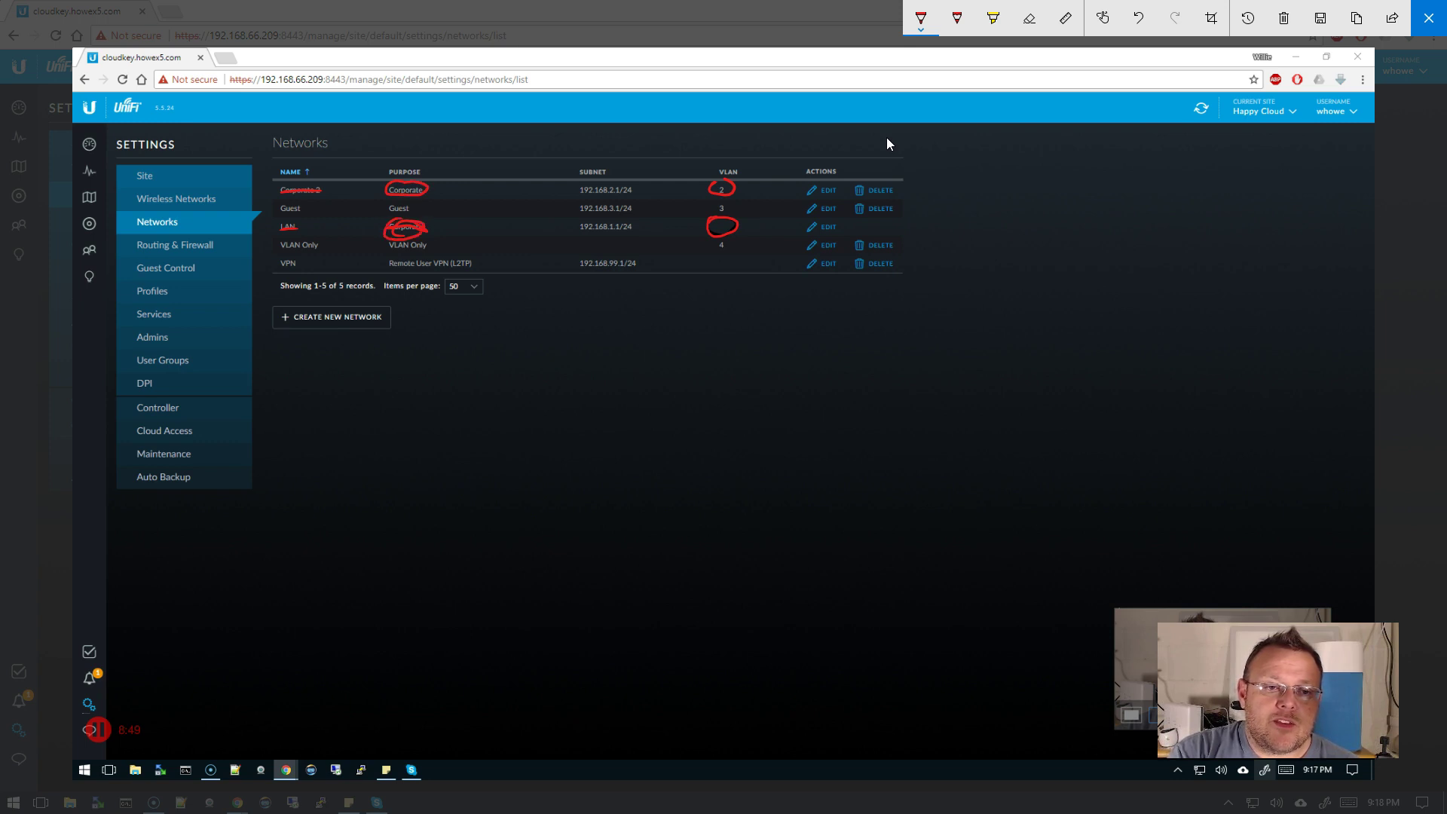
drag(277, 184, 277, 219)
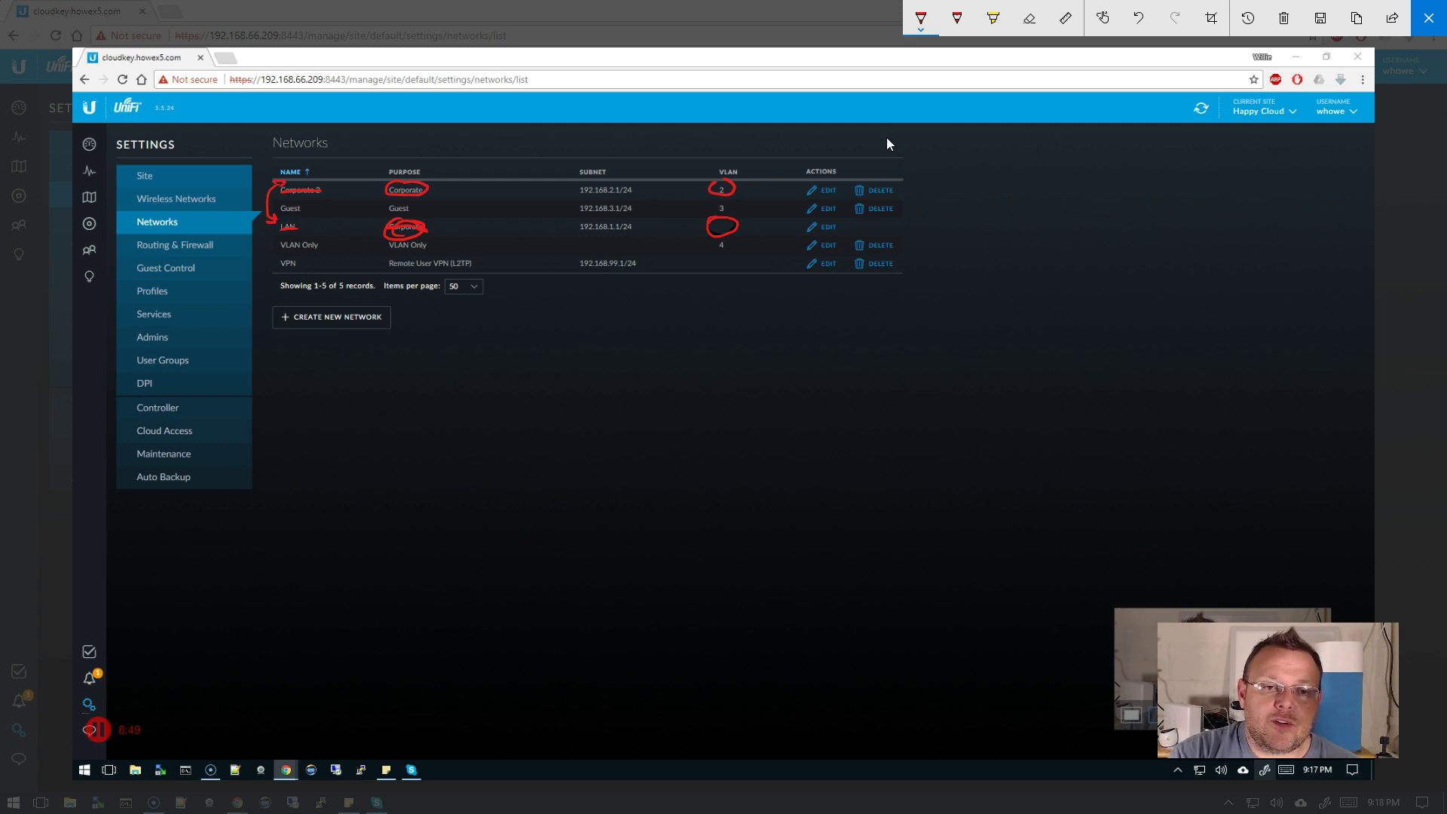
mouse_move(577, 185)
mouse_down()
mouse_move(630, 198)
mouse_move(635, 181)
mouse_up()
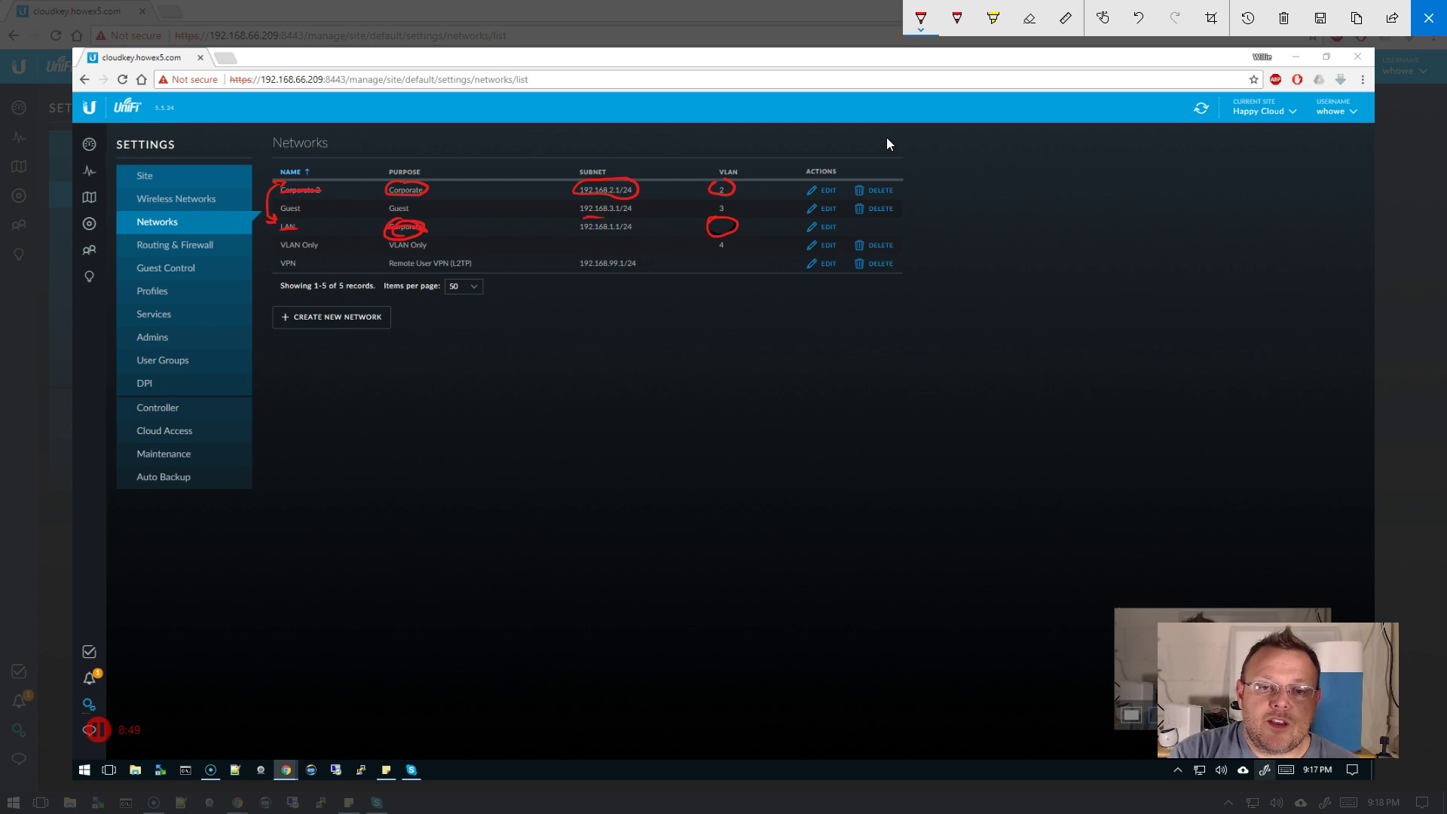
mouse_move(584, 232)
mouse_down()
mouse_move(619, 234)
mouse_move(640, 218)
mouse_move(597, 219)
mouse_move(653, 202)
mouse_move(647, 219)
mouse_up()
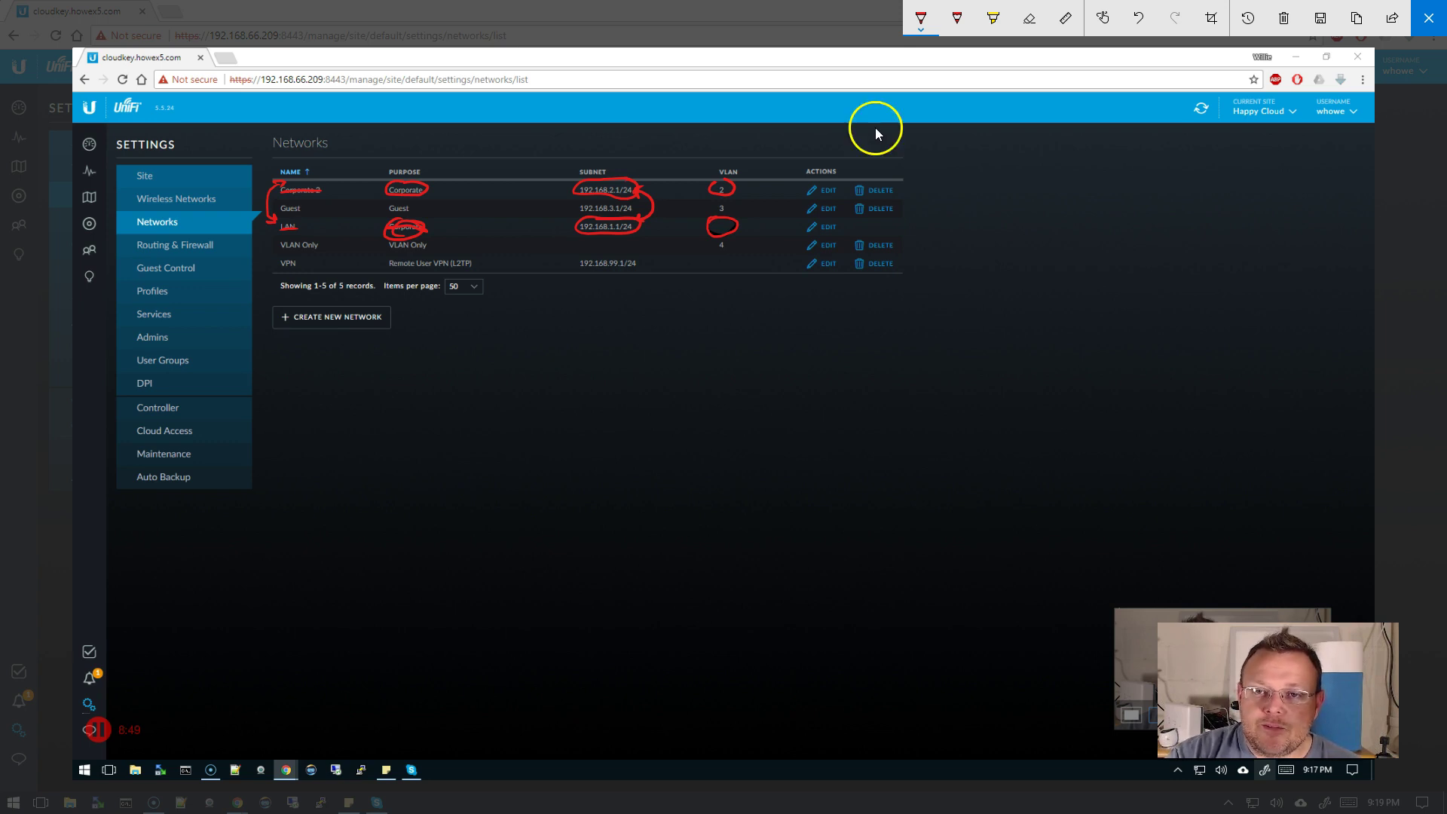
- In green, circle Guest's name, VLAN 3 and subnet, link Routing & Firewall, and cross out the Corporate purposes
click(921, 19)
click(862, 167)
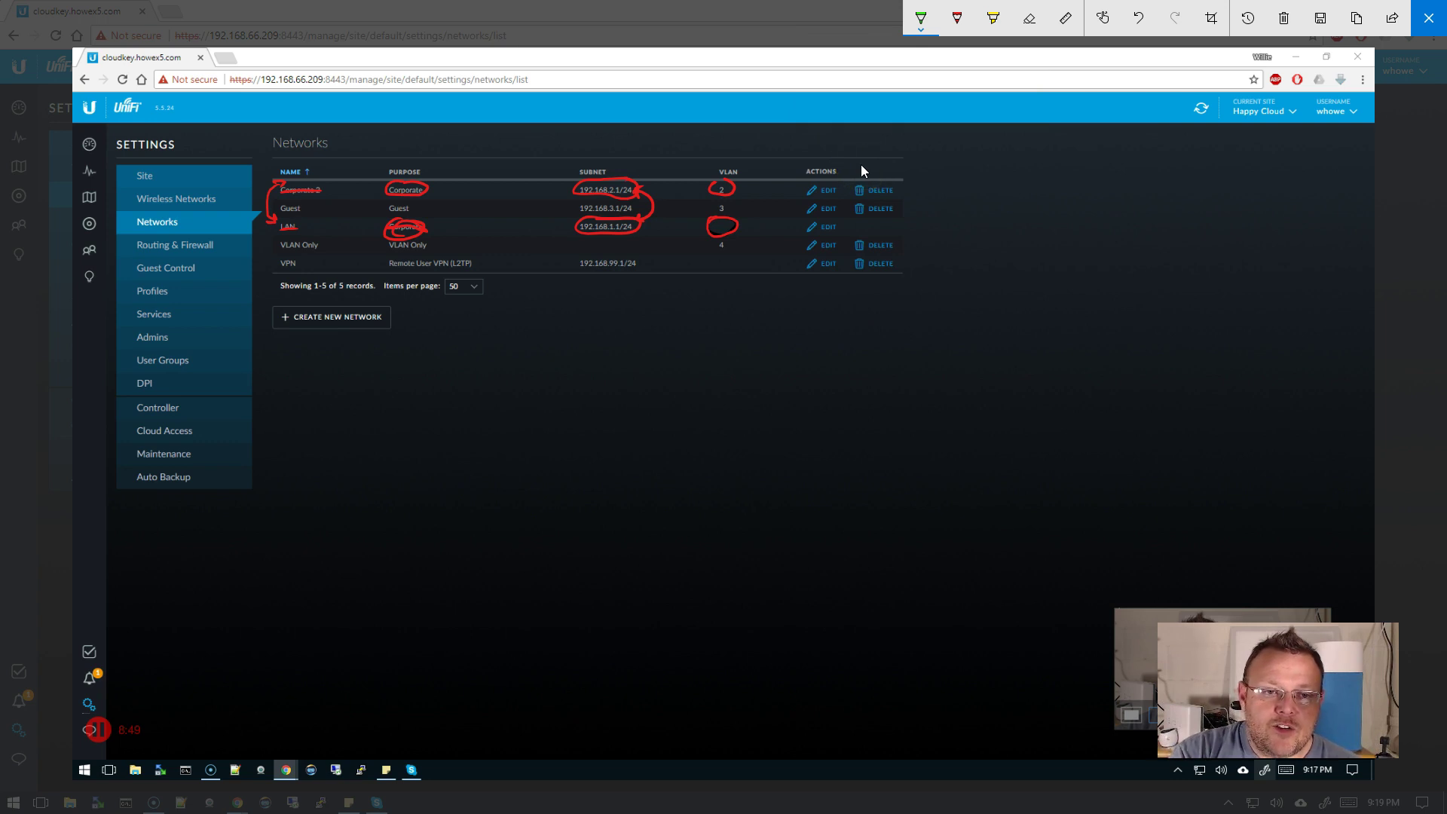
mouse_move(305, 199)
mouse_down()
mouse_move(279, 204)
mouse_move(302, 215)
mouse_move(308, 201)
mouse_move(385, 214)
mouse_move(405, 202)
mouse_up()
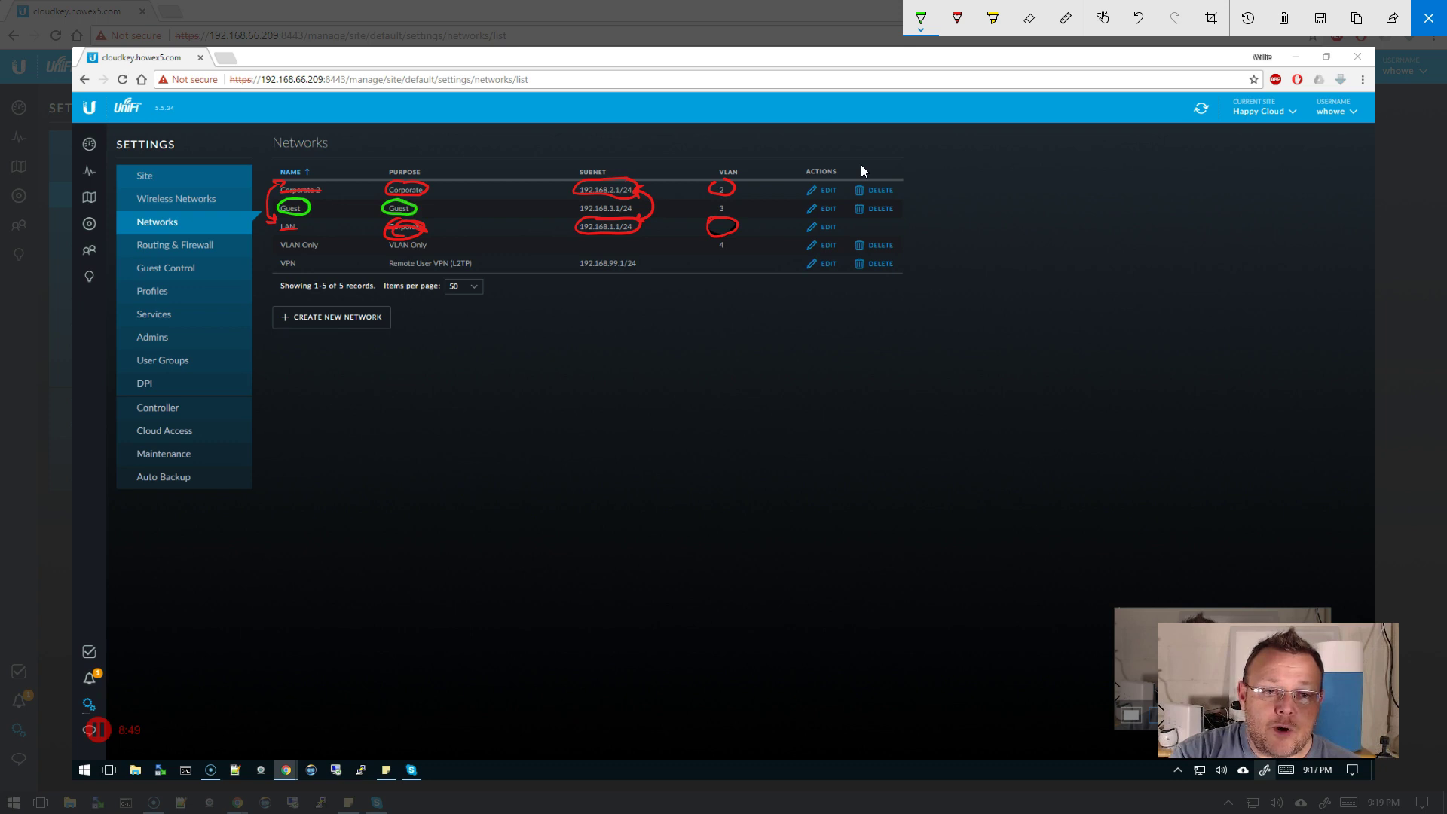
mouse_move(715, 202)
mouse_down()
mouse_move(734, 204)
mouse_move(712, 199)
mouse_up()
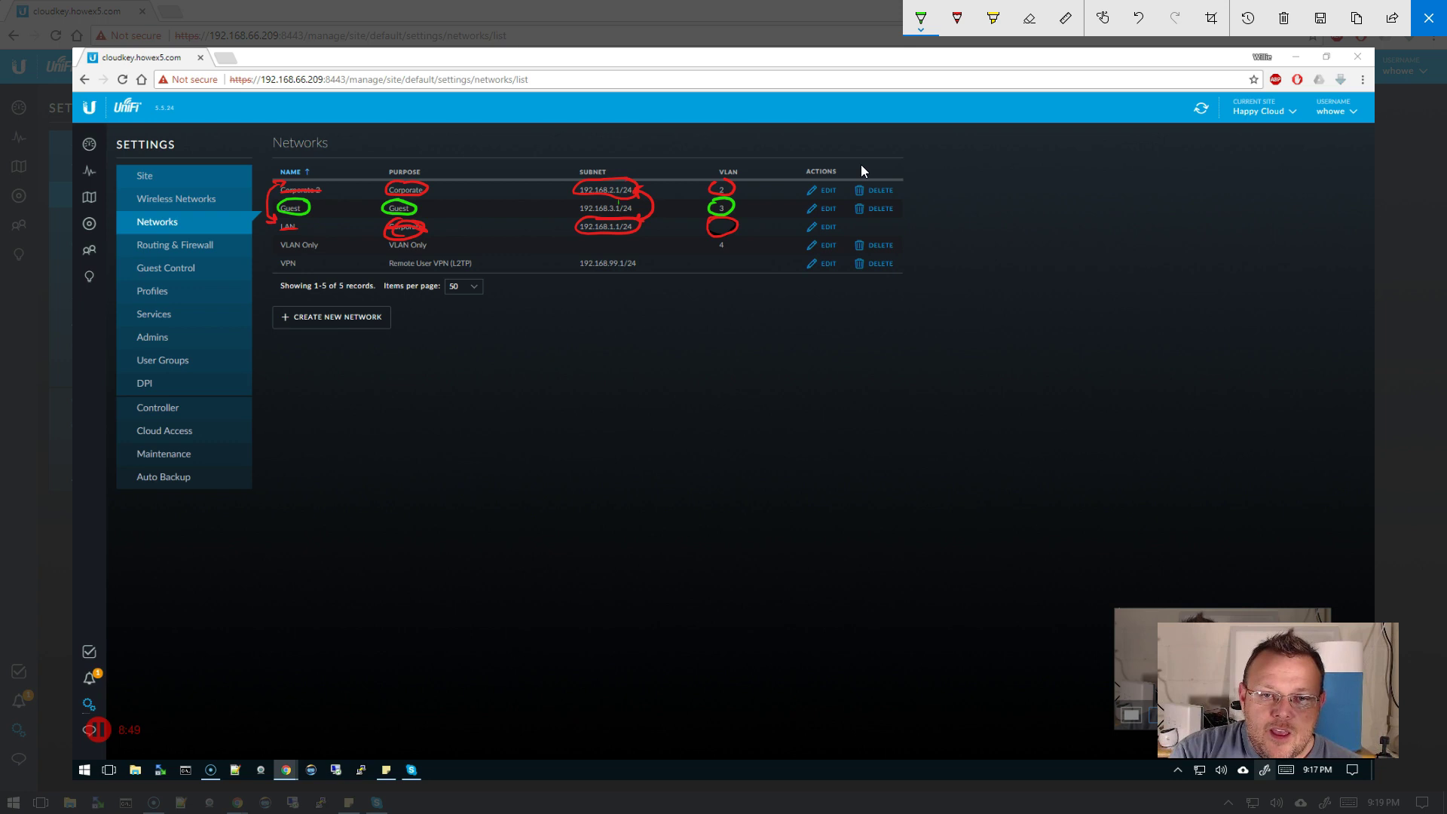
mouse_move(619, 200)
mouse_down()
mouse_move(581, 202)
mouse_move(580, 218)
mouse_move(638, 212)
mouse_move(613, 202)
mouse_up()
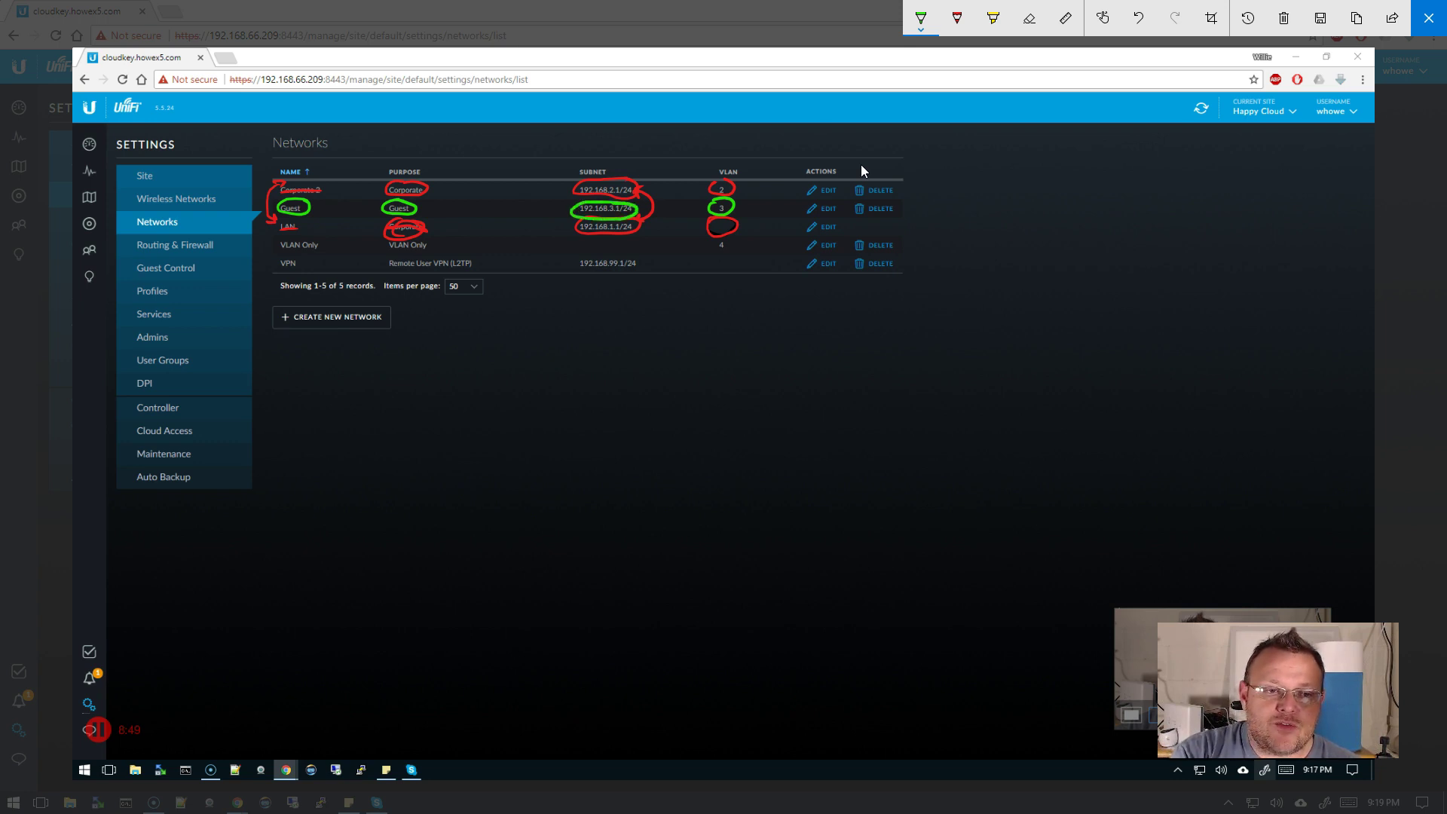
mouse_move(145, 254)
mouse_down()
mouse_move(223, 248)
mouse_move(153, 231)
mouse_move(135, 250)
mouse_move(165, 255)
mouse_move(274, 215)
mouse_up()
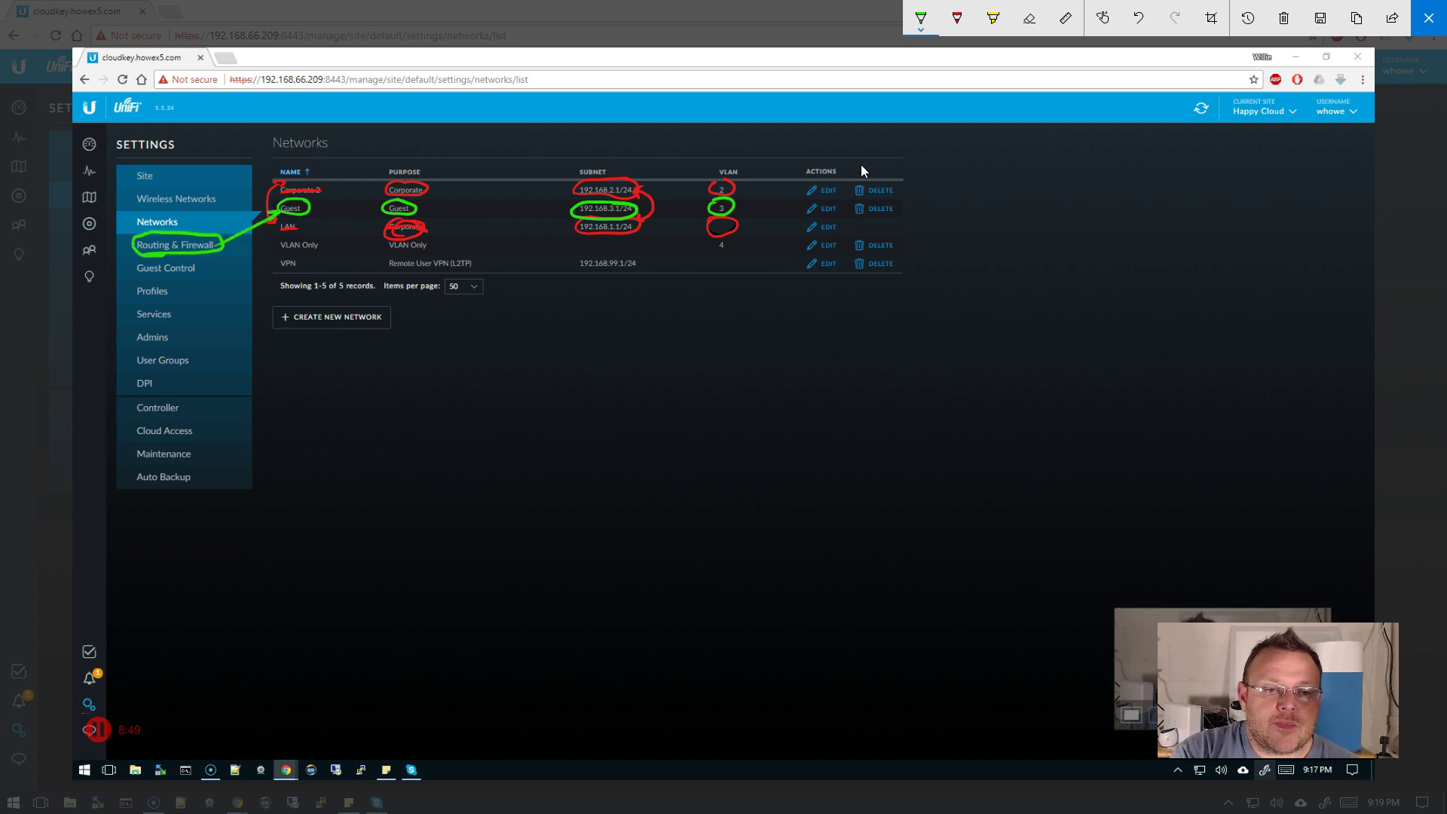
mouse_move(395, 176)
mouse_down()
mouse_move(419, 198)
mouse_move(395, 197)
mouse_move(414, 234)
mouse_move(393, 238)
mouse_up()
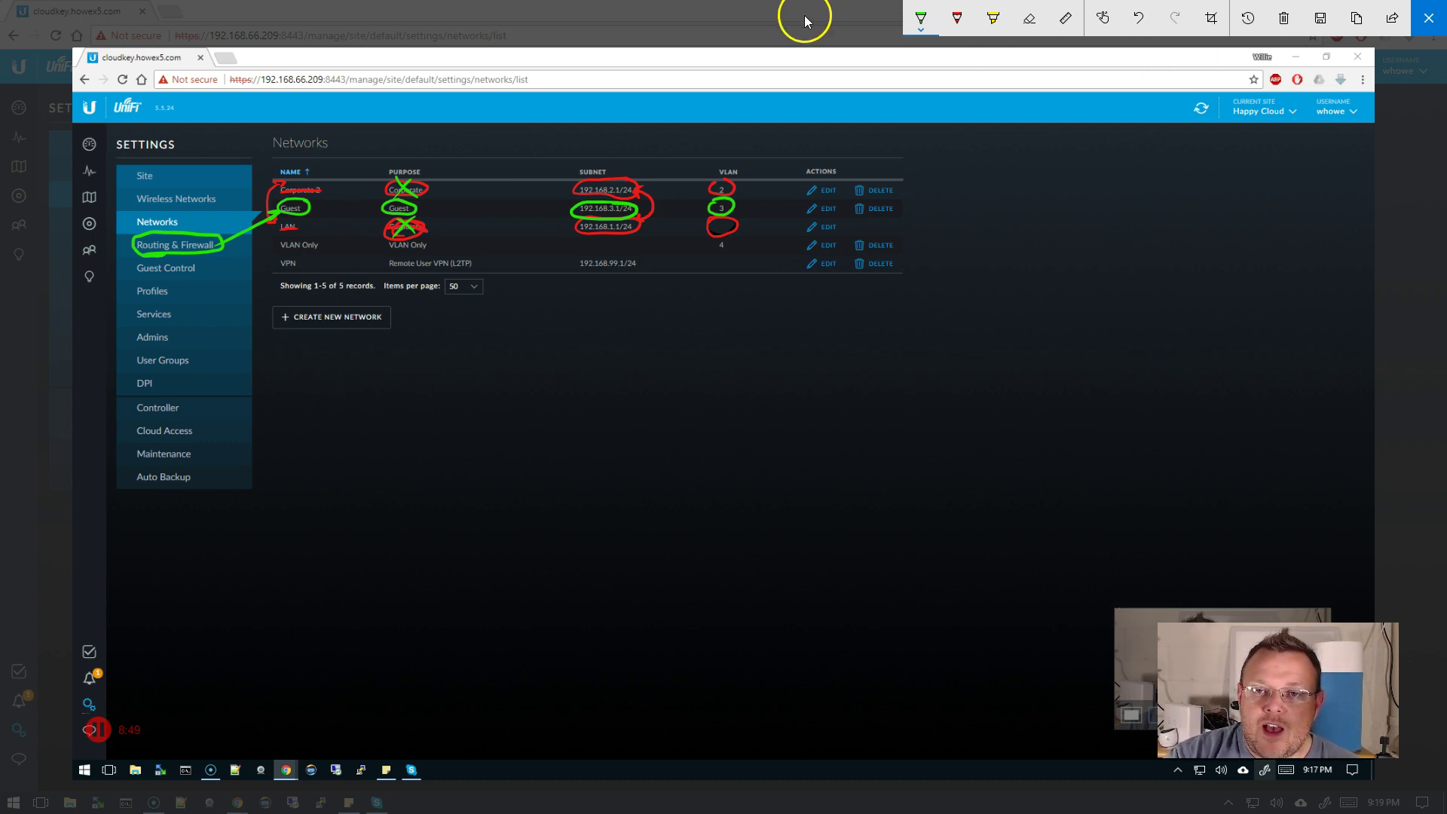
- Switch the pen to lavender and circle the VLAN Only row's name, purpose, subnet and VLAN 4
click(921, 27)
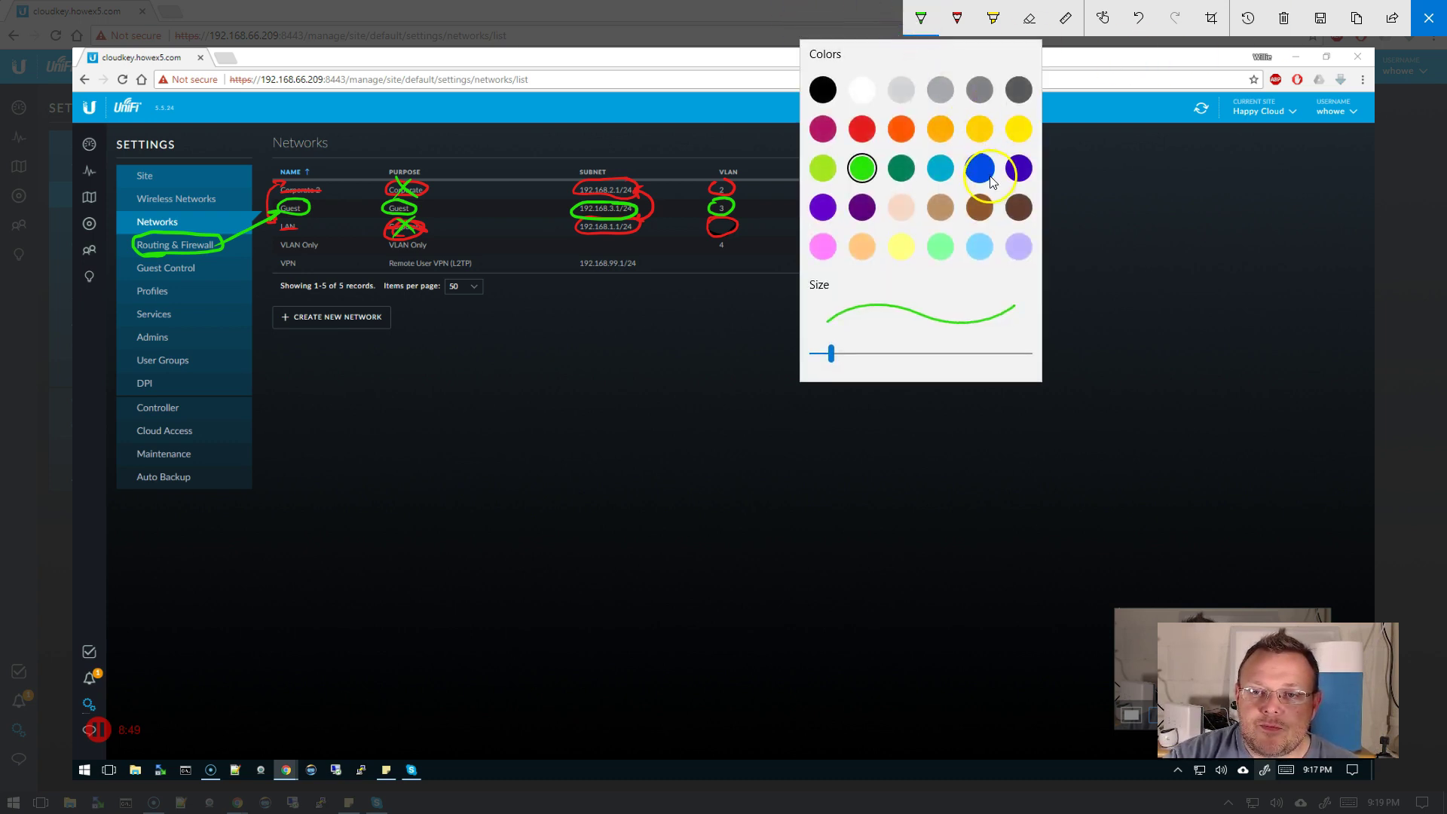
click(1017, 246)
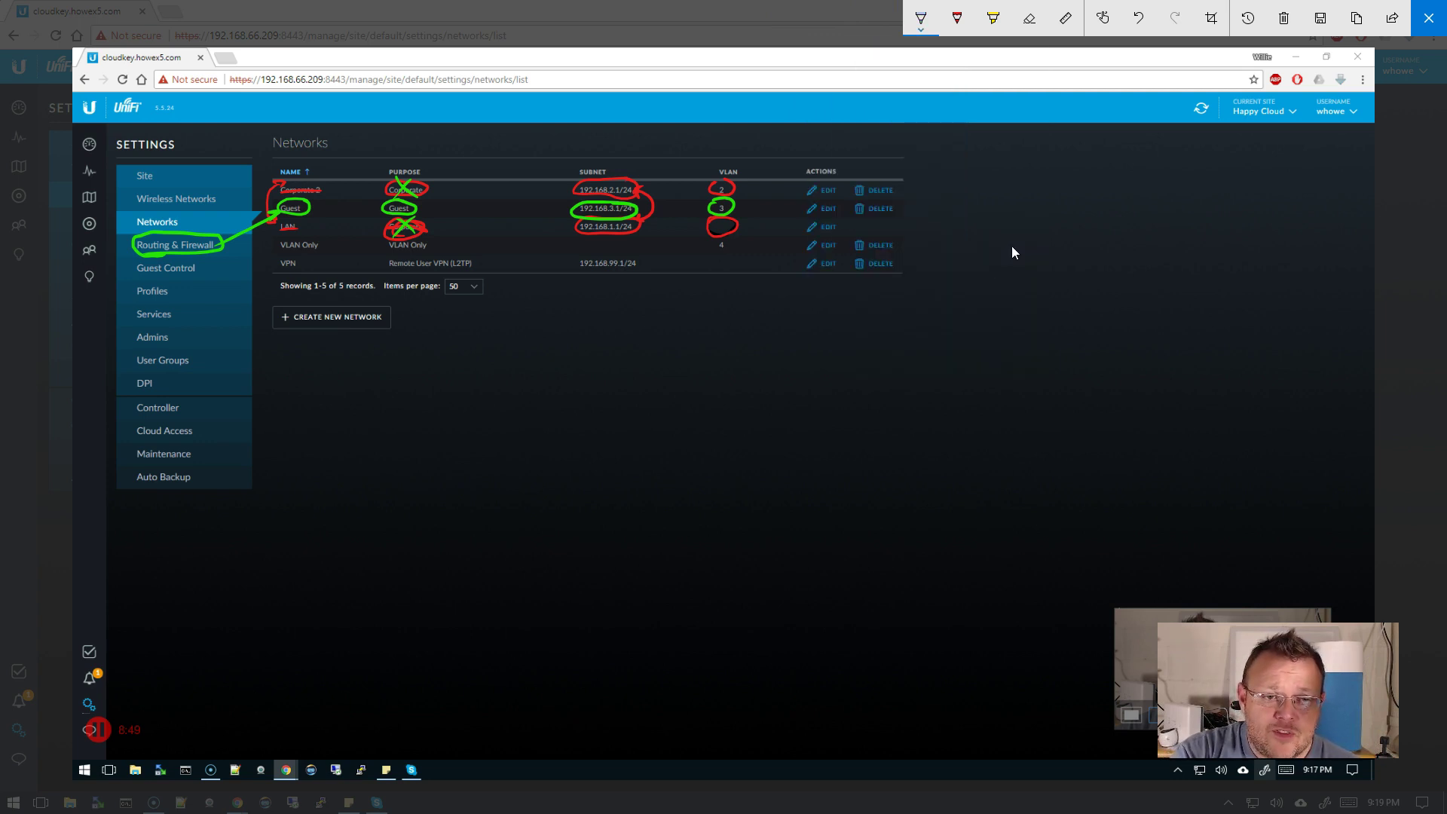
mouse_move(303, 236)
mouse_down()
mouse_move(277, 240)
mouse_move(290, 252)
mouse_move(309, 235)
mouse_up()
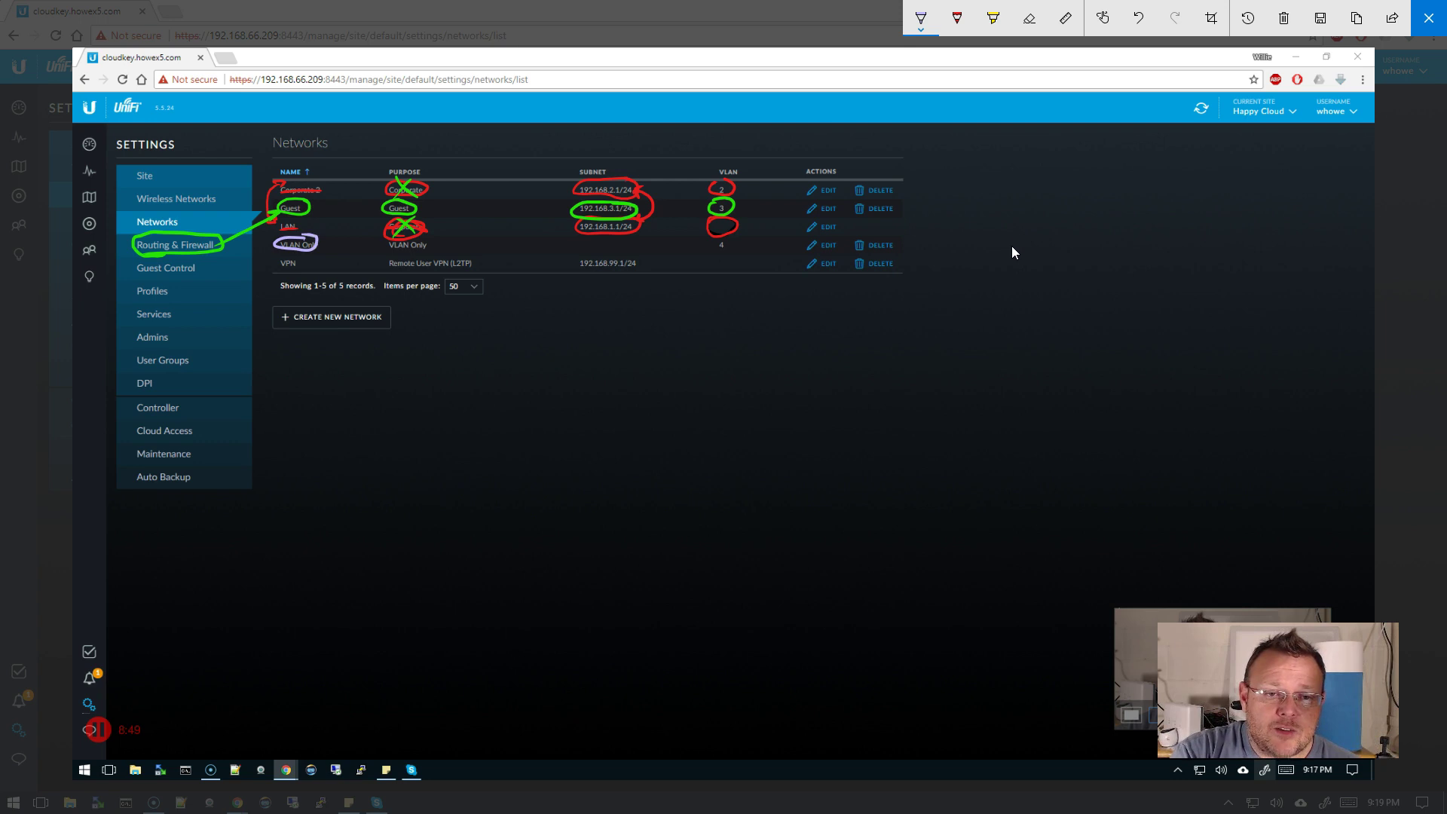
mouse_move(407, 235)
mouse_down()
mouse_move(384, 244)
mouse_move(423, 252)
mouse_move(404, 235)
mouse_up()
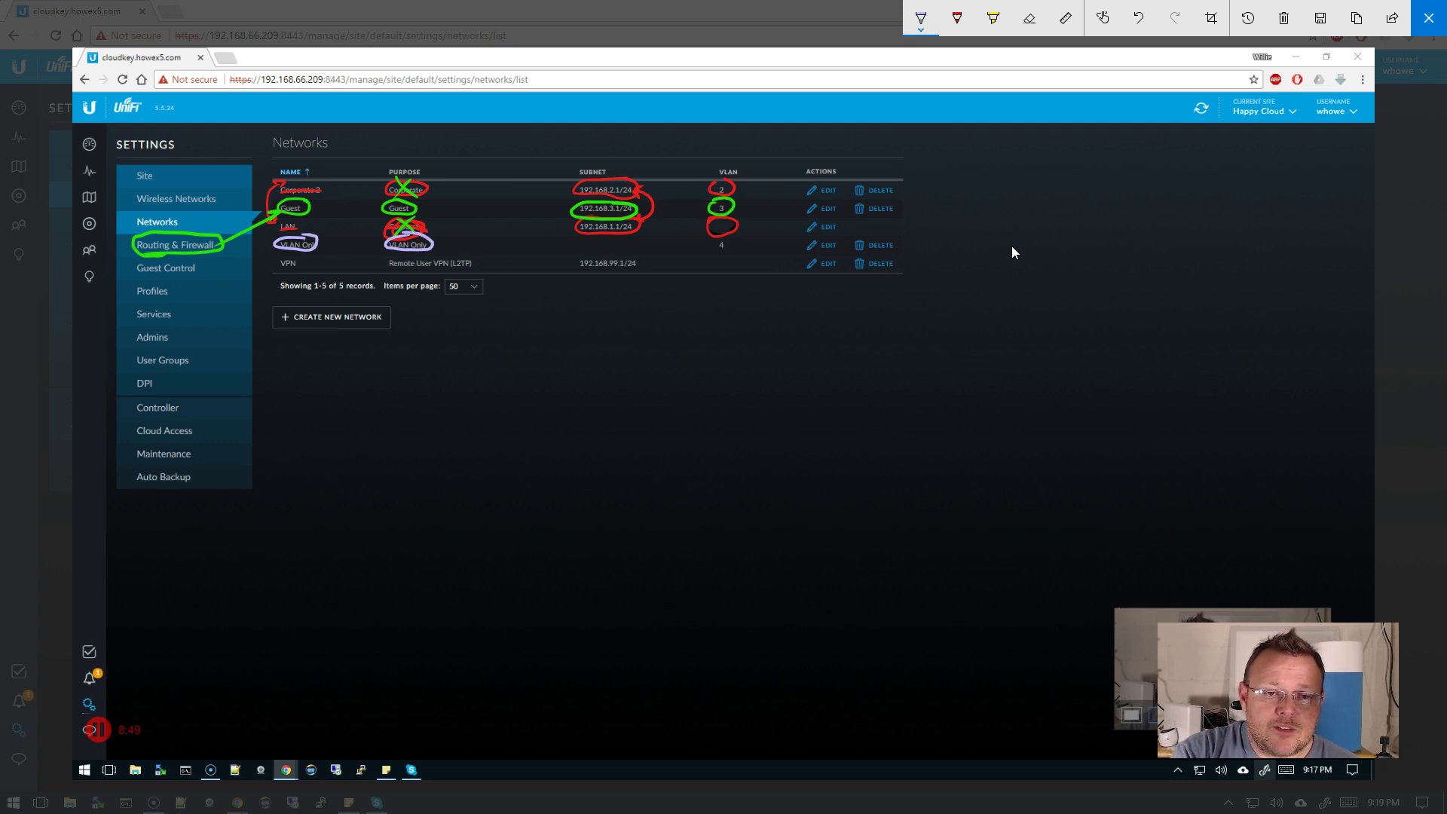
mouse_move(596, 237)
mouse_down()
mouse_move(617, 254)
mouse_move(596, 255)
mouse_up()
mouse_move(730, 237)
mouse_down()
mouse_move(714, 238)
mouse_move(723, 258)
mouse_move(731, 238)
mouse_move(736, 269)
mouse_move(729, 348)
mouse_move(769, 395)
mouse_move(908, 396)
mouse_move(936, 371)
mouse_up()
- Handwrite 'Something else is doing L3' below the table
mouse_move(939, 377)
mouse_down()
mouse_move(945, 362)
mouse_move(946, 381)
mouse_up()
drag(956, 374, 1002, 379)
mouse_move(1029, 365)
mouse_down()
mouse_move(1019, 377)
mouse_move(1050, 363)
mouse_move(1085, 379)
mouse_move(1143, 350)
mouse_move(1135, 361)
mouse_up()
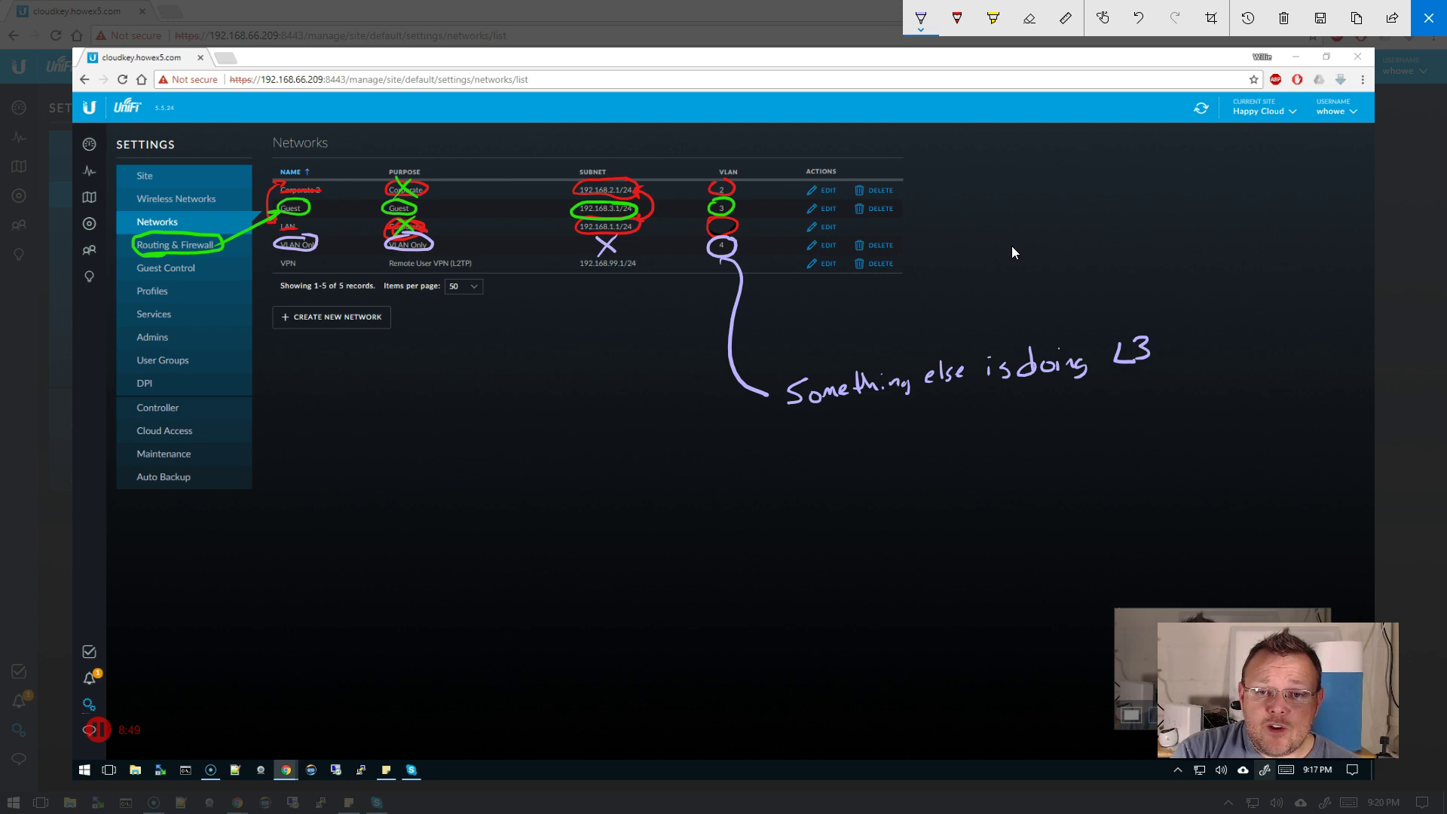
- Draw a line from VLAN 4 to an underlined note 'No Layer 3 No traffic off Switch'
mouse_move(744, 246)
mouse_down()
mouse_move(914, 236)
mouse_move(961, 214)
mouse_up()
drag(966, 227, 973, 220)
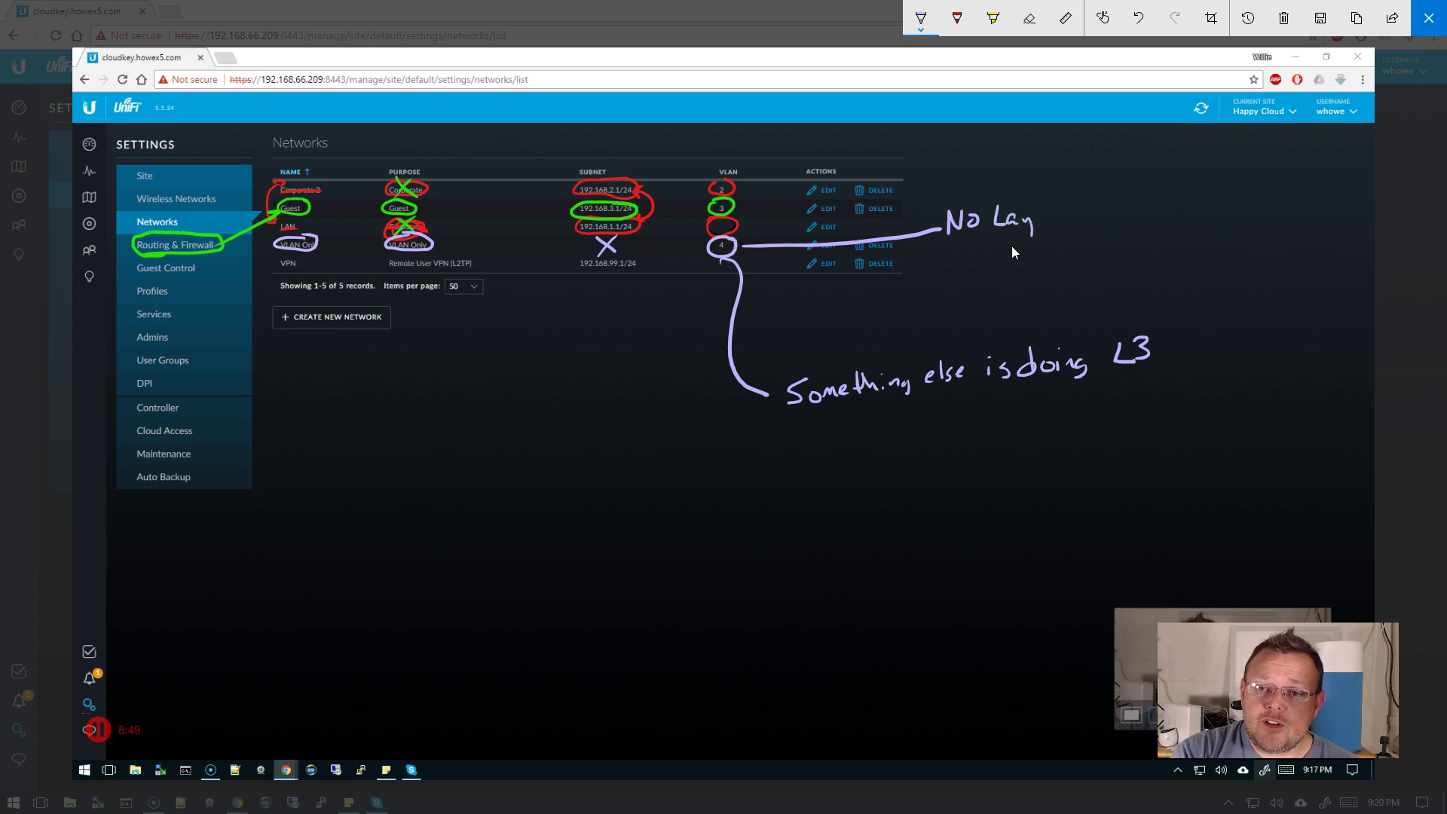
mouse_move(1055, 226)
mouse_down()
mouse_move(1126, 208)
mouse_move(1255, 237)
mouse_up()
drag(963, 250, 962, 251)
drag(986, 243, 982, 264)
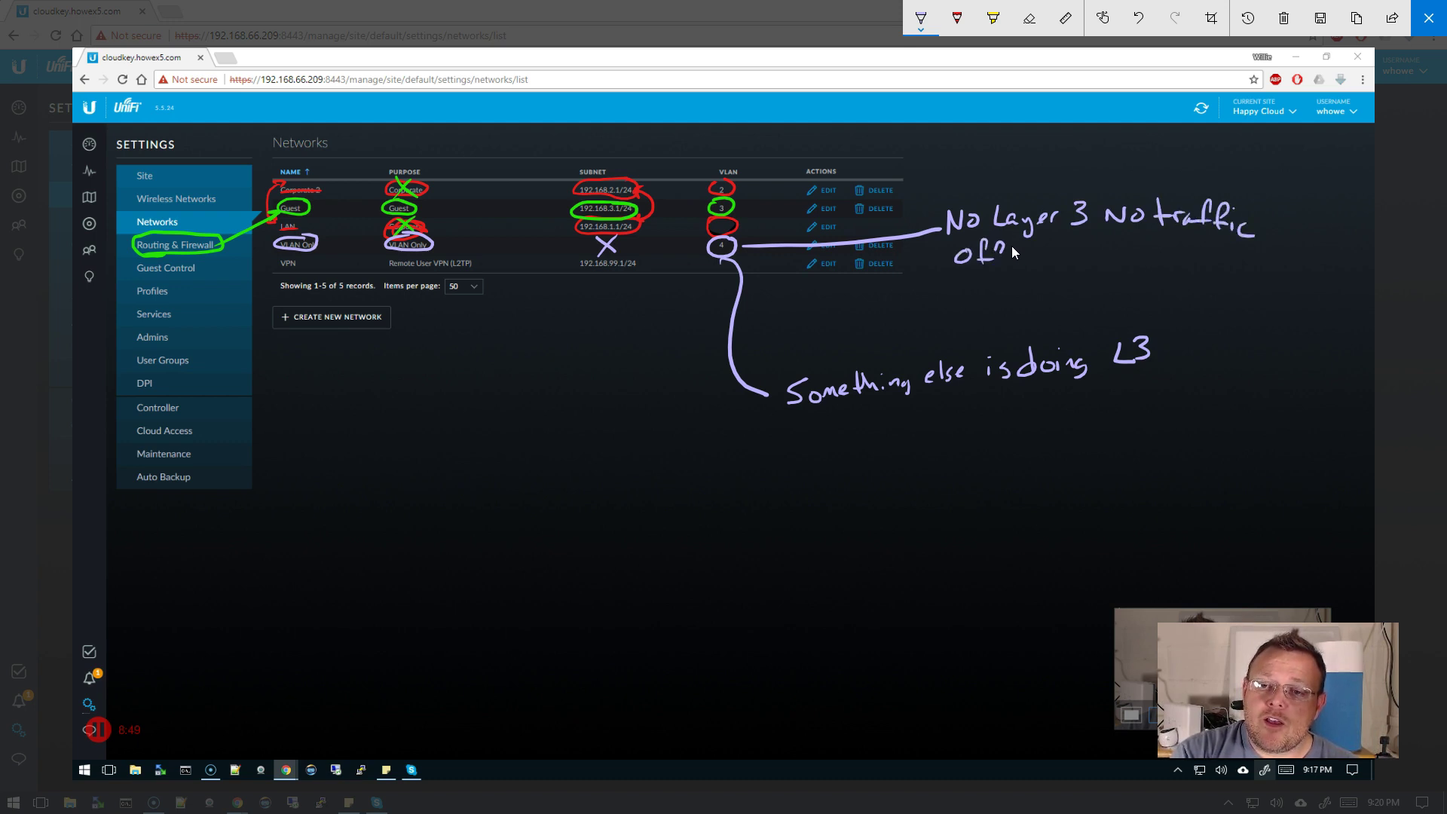
drag(1075, 243, 1076, 265)
drag(1067, 253, 1089, 264)
drag(1096, 237, 1106, 268)
drag(963, 286, 1129, 275)
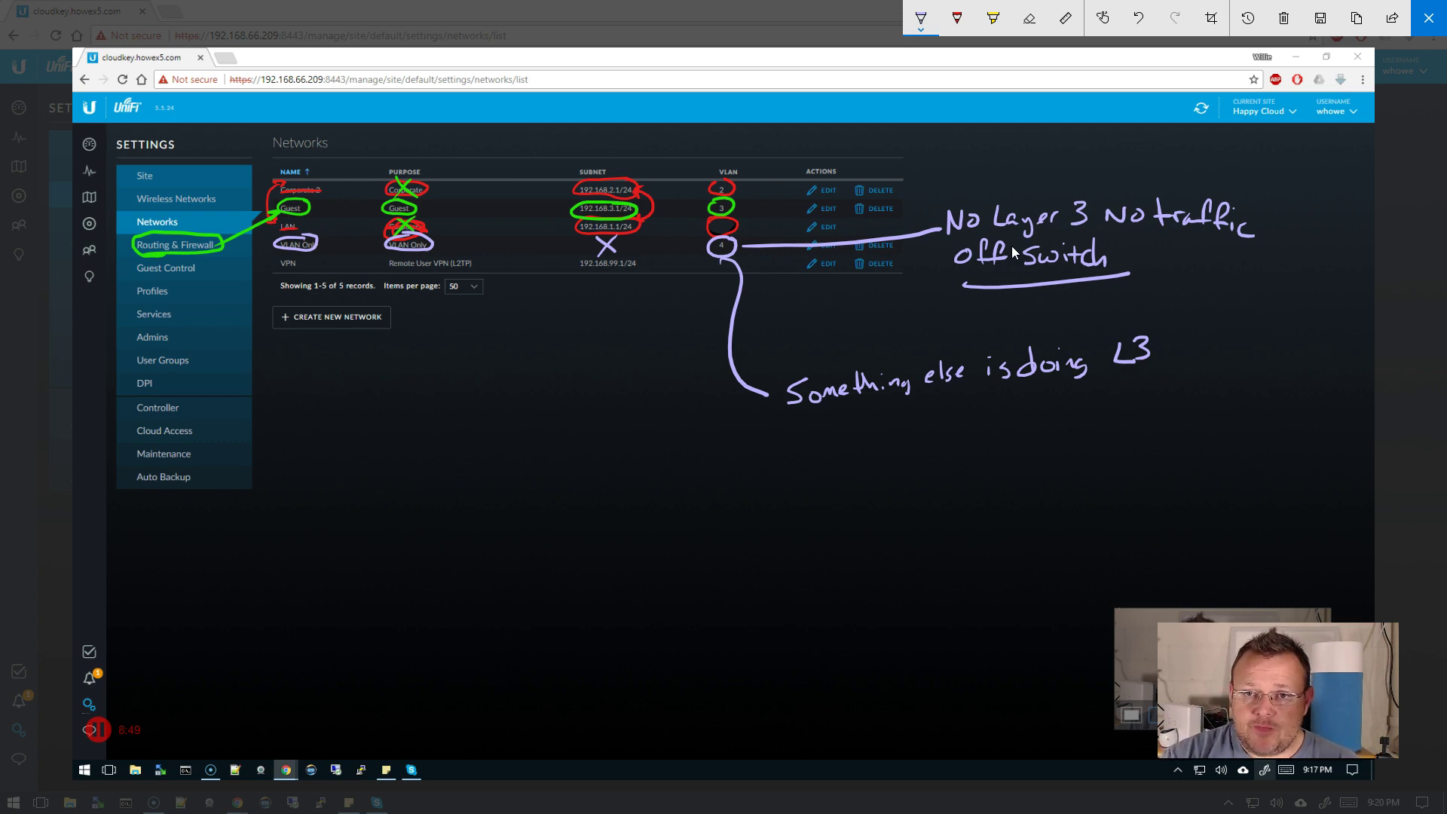
- In yellow ink, circle the VPN row's name, Remote User VPN (L2TP) purpose and 192.168.99.1/24 subnet
click(924, 21)
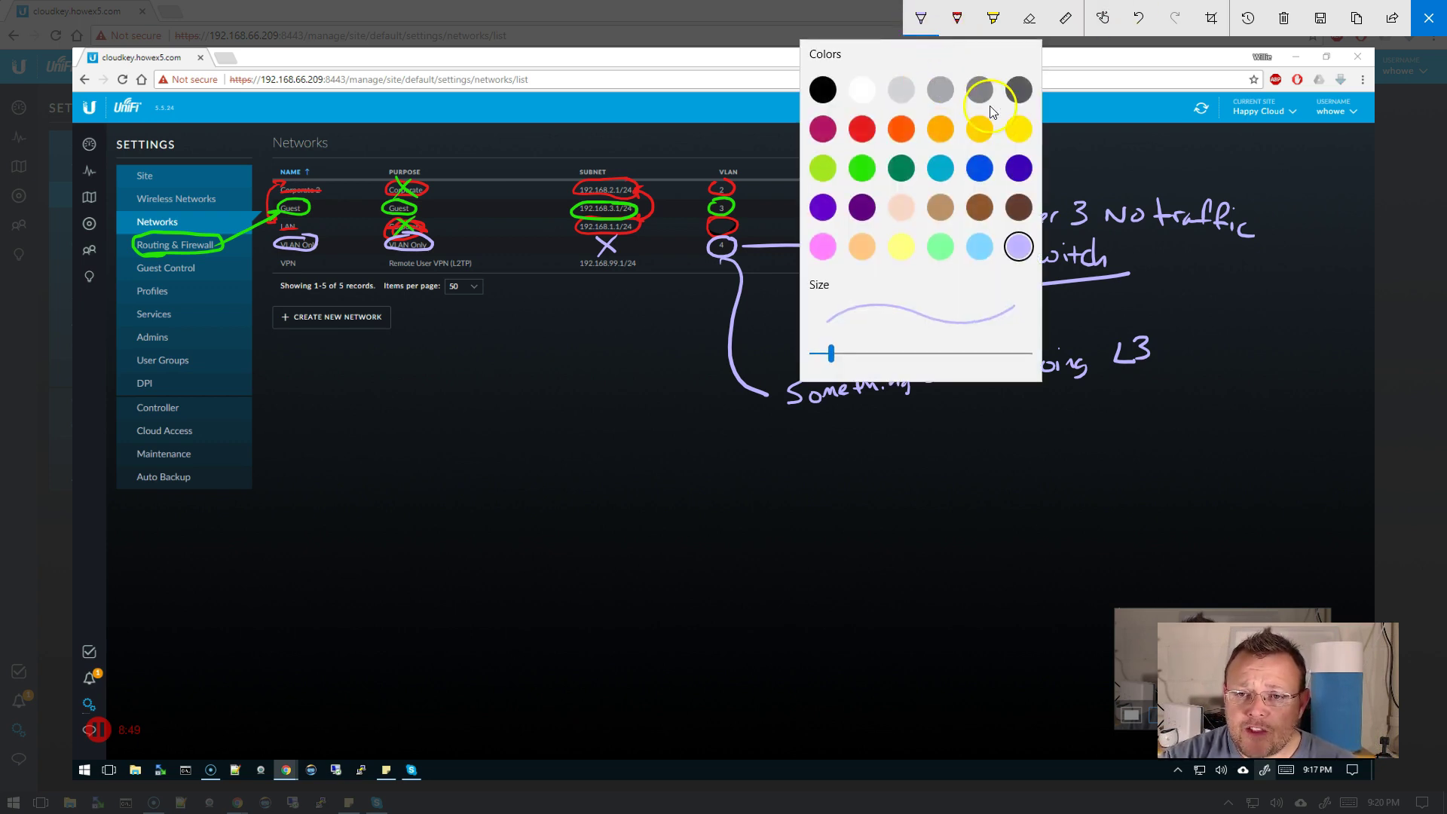
click(1016, 131)
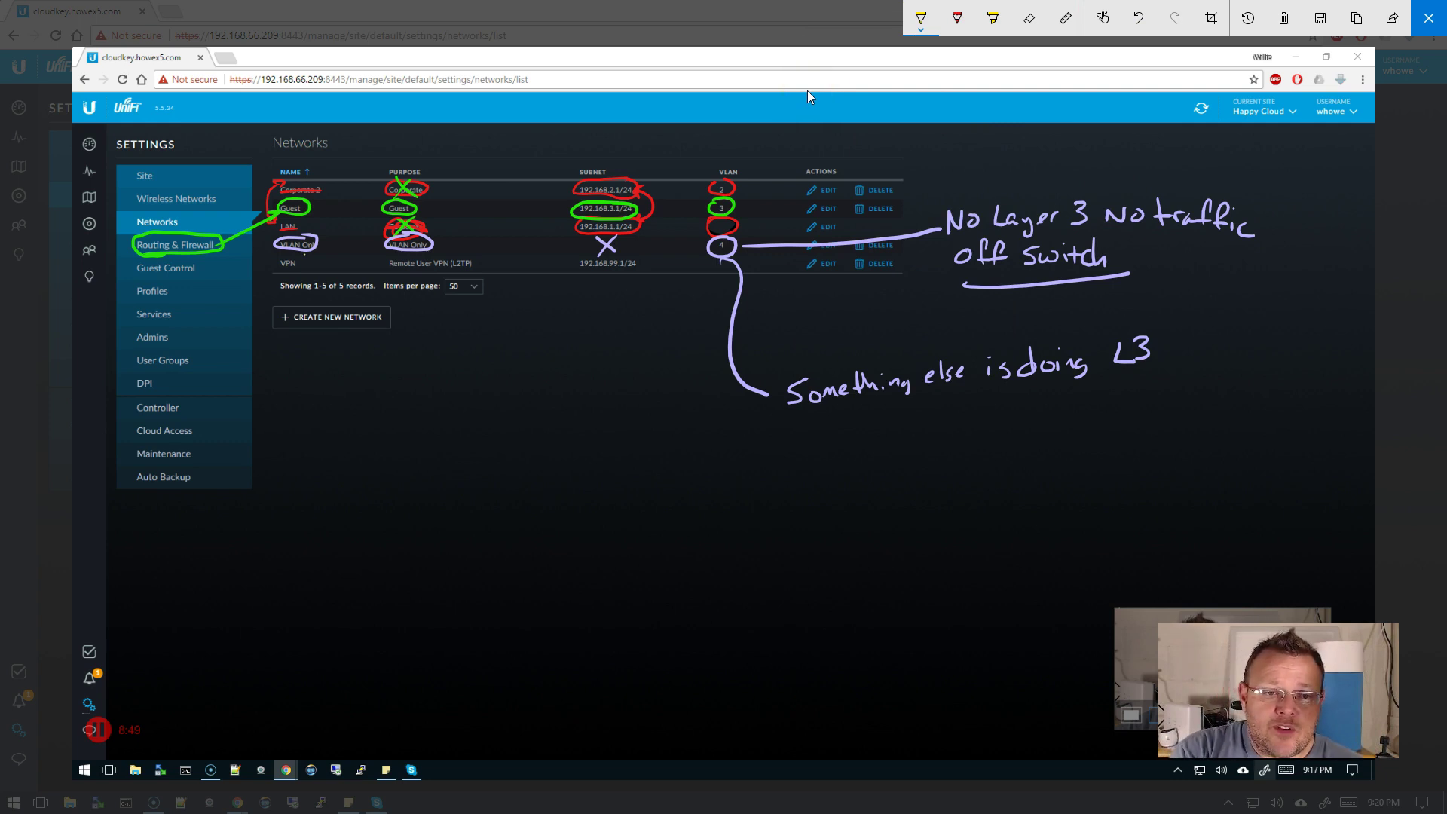
mouse_move(299, 251)
mouse_down()
mouse_move(279, 253)
mouse_move(311, 261)
mouse_move(303, 252)
mouse_up()
mouse_move(404, 254)
mouse_down()
mouse_move(442, 250)
mouse_move(391, 279)
mouse_move(483, 276)
mouse_move(441, 251)
mouse_up()
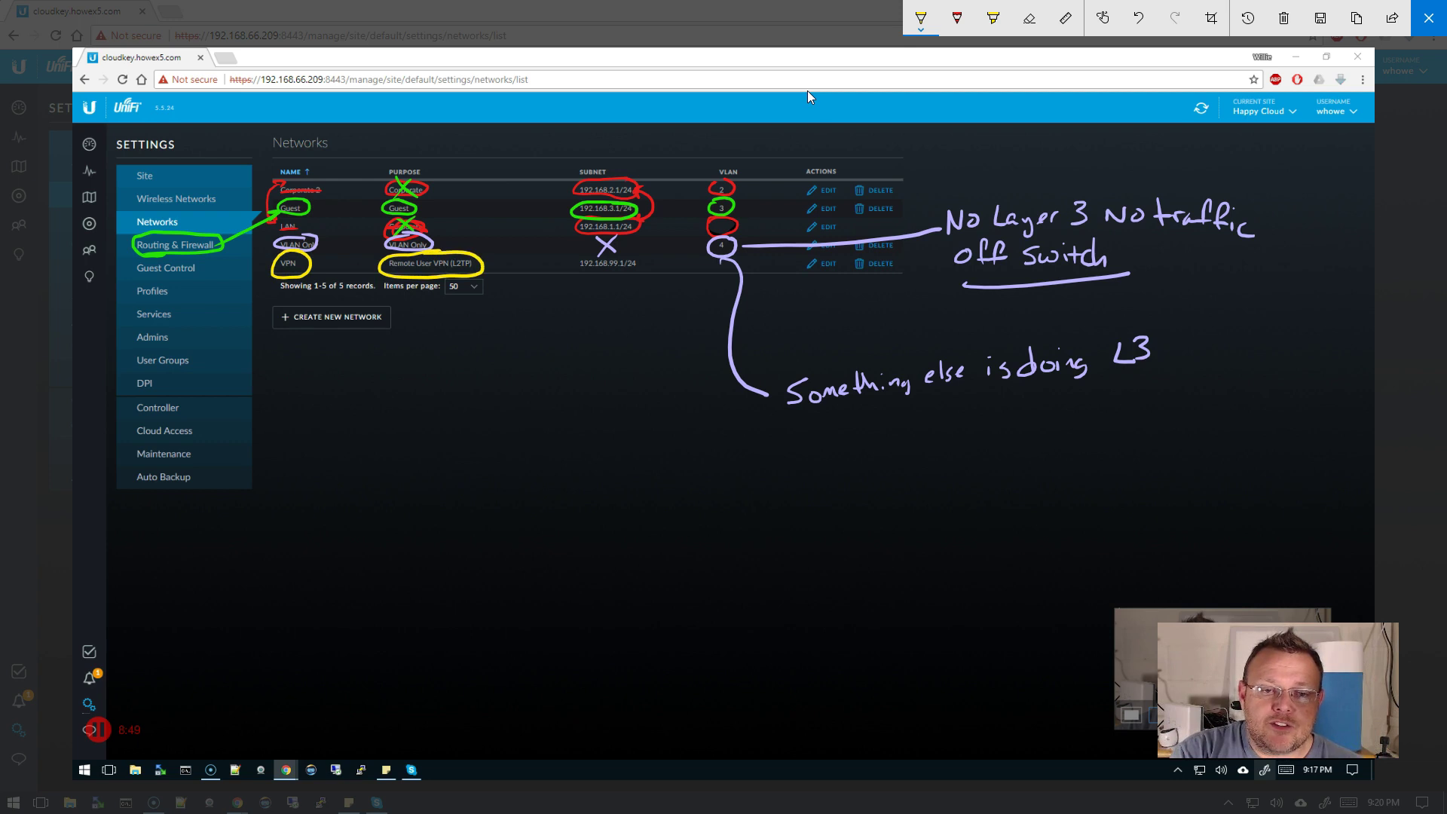
mouse_move(639, 252)
mouse_down()
mouse_move(582, 263)
mouse_move(642, 277)
mouse_move(637, 255)
mouse_move(725, 271)
mouse_move(701, 275)
mouse_up()
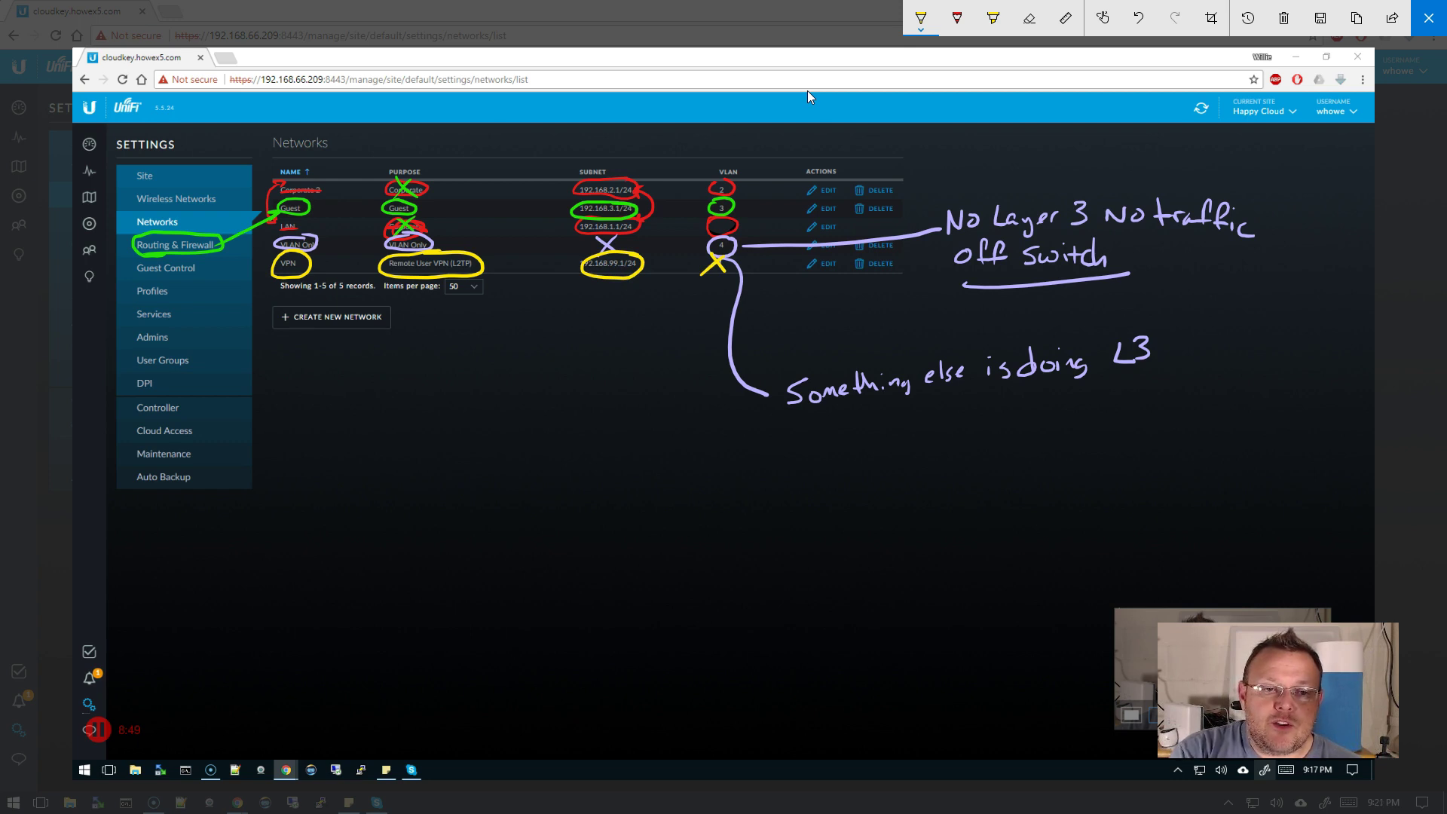
- Draw an arrow down from the VPN subnet to an underlined 'IPsec' note
mouse_move(609, 280)
mouse_down()
mouse_move(607, 384)
mouse_move(620, 381)
mouse_up()
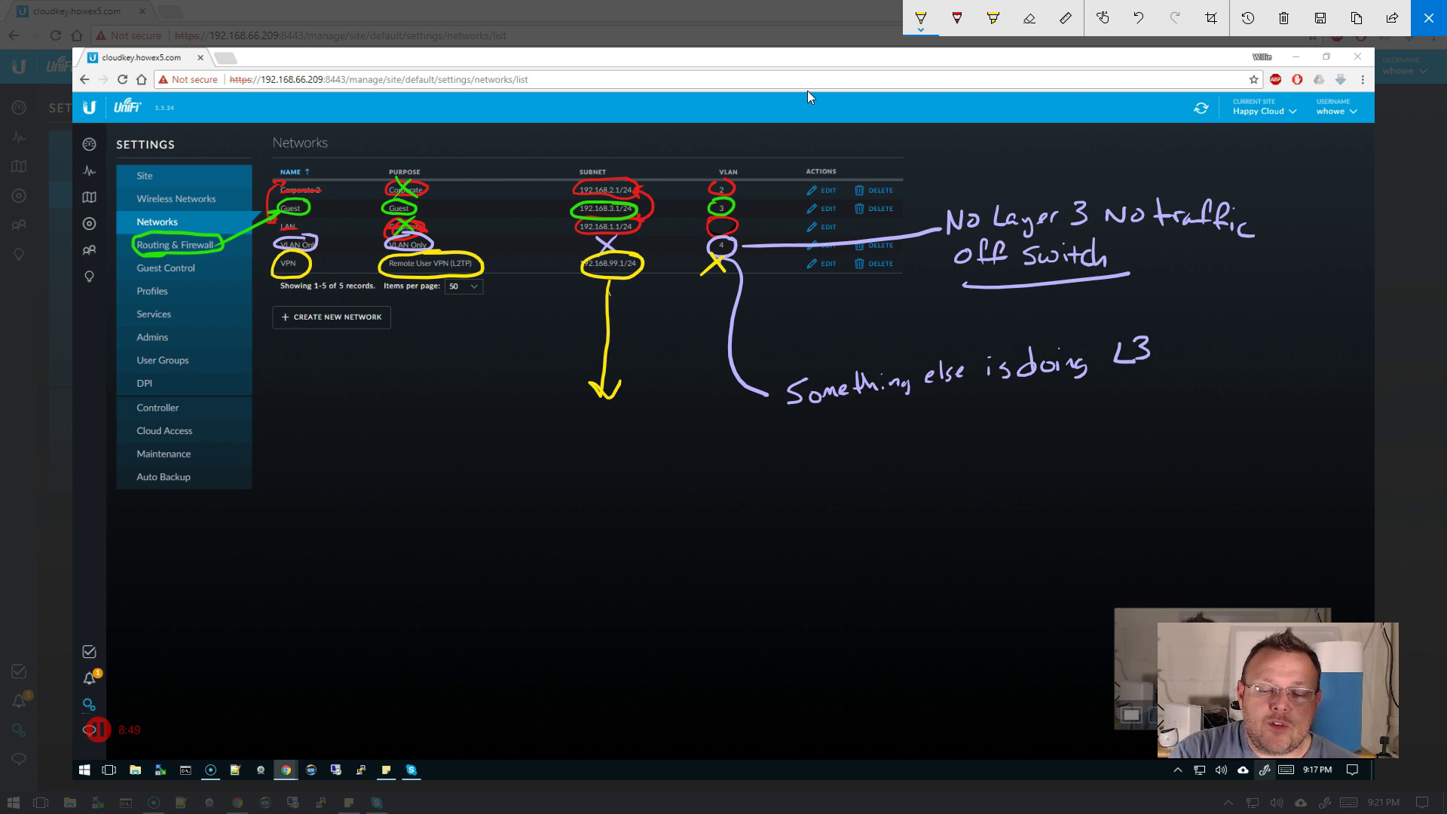
mouse_move(554, 416)
mouse_down()
mouse_move(552, 443)
mouse_move(569, 437)
mouse_up()
drag(544, 426, 617, 424)
drag(539, 476, 646, 422)
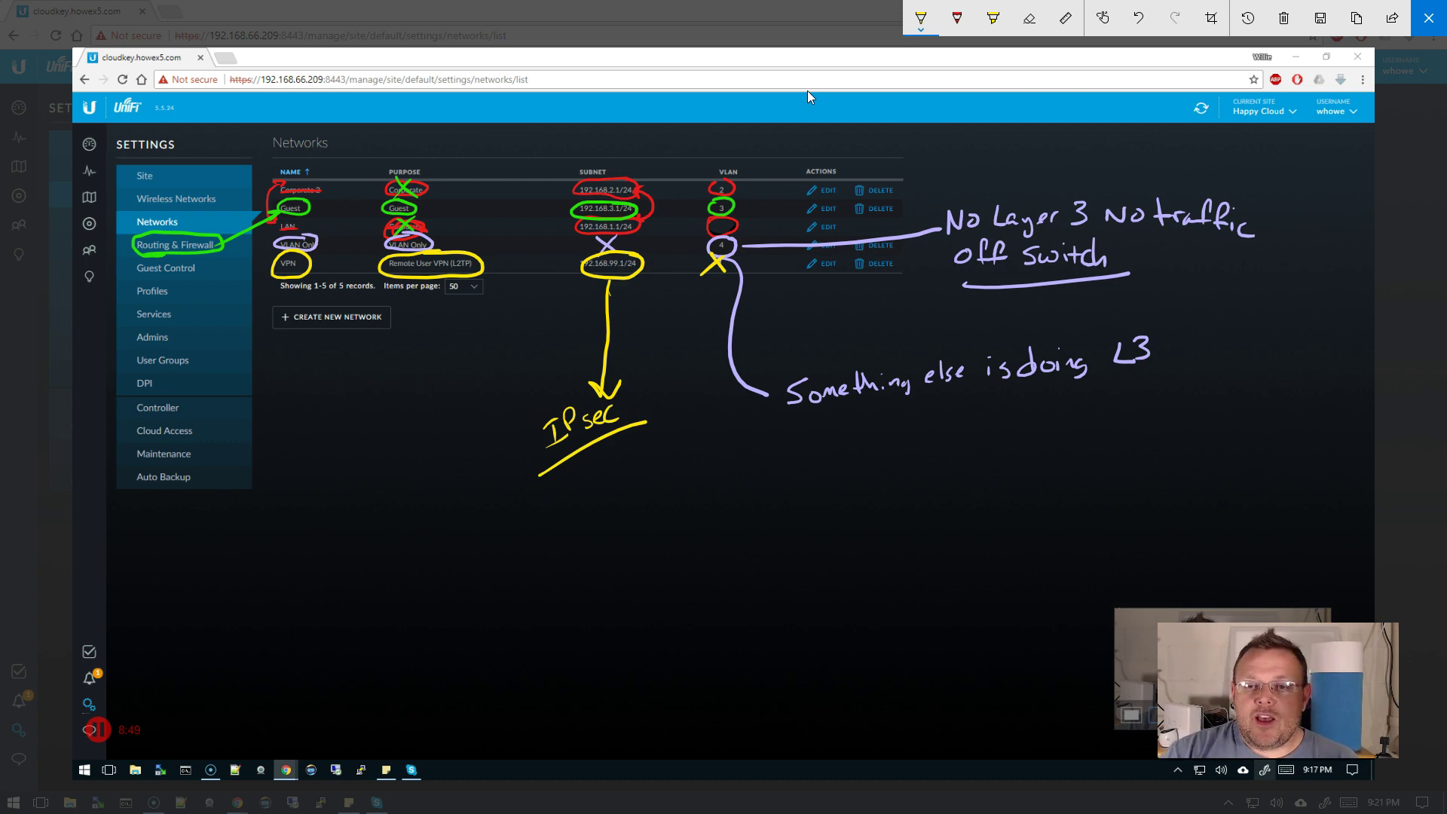
- Close the sketch, start a new network, and capture the new-network form in Screen Sketch
click(1426, 17)
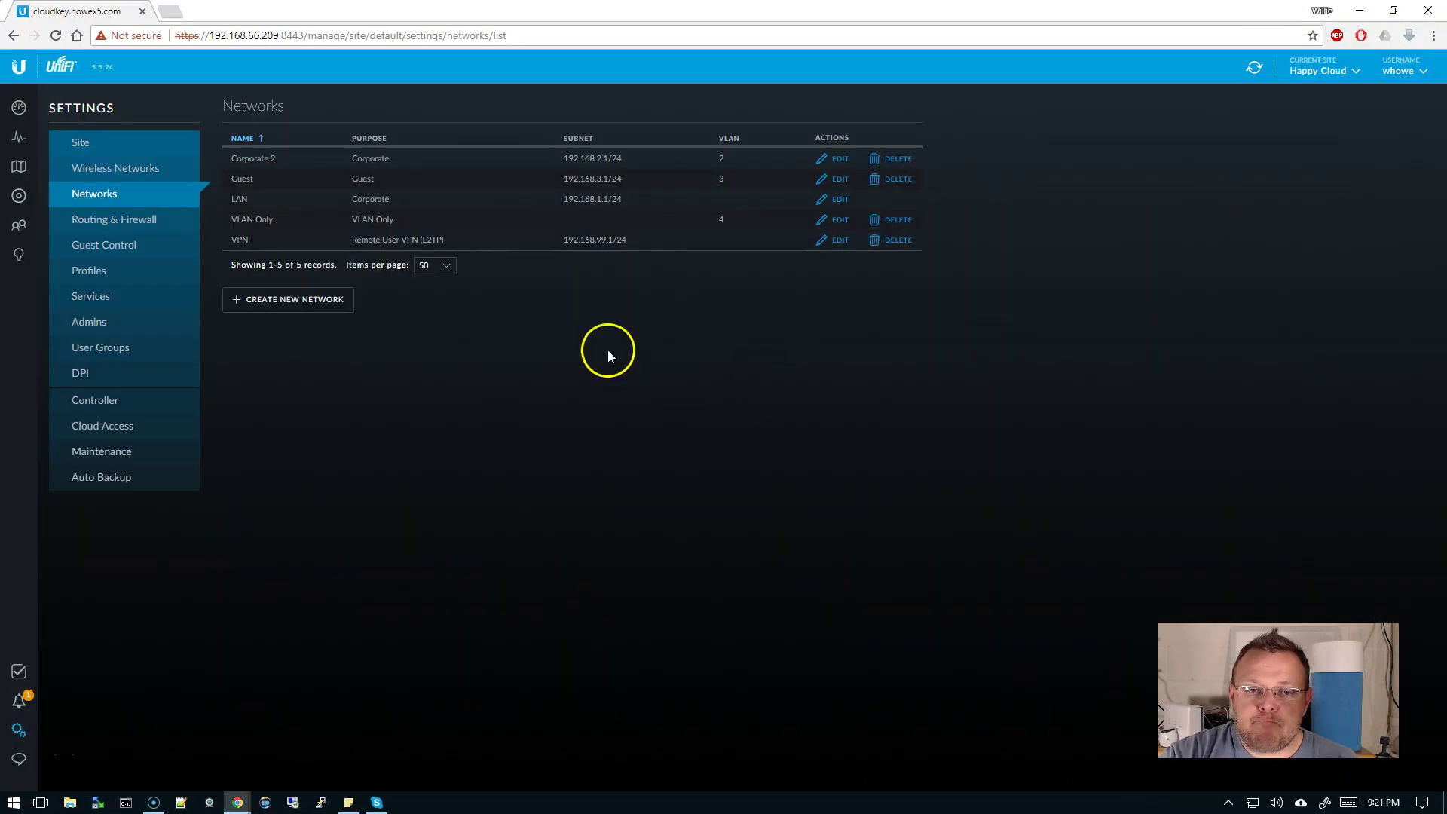
click(276, 302)
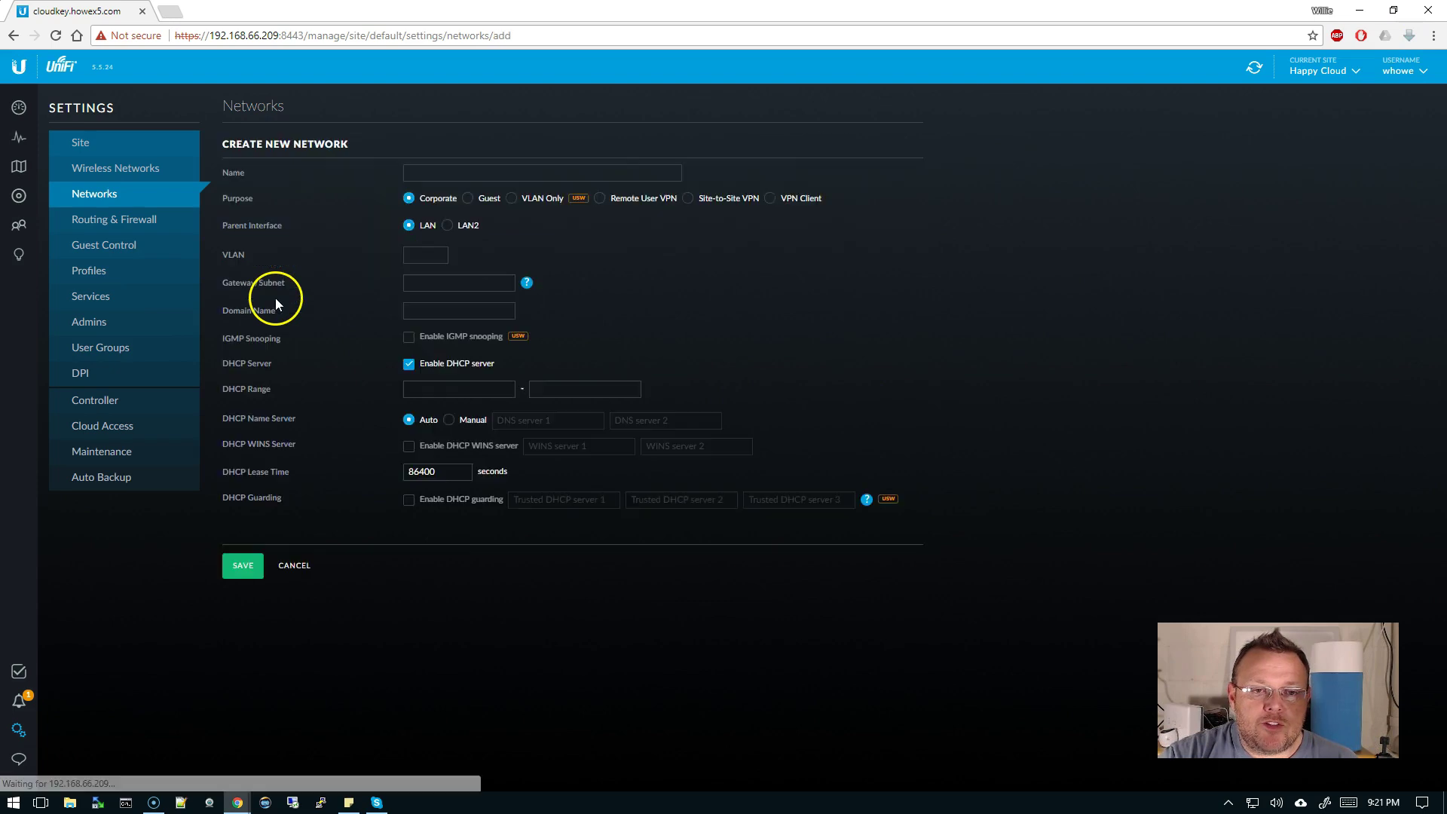
click(1324, 803)
click(1287, 517)
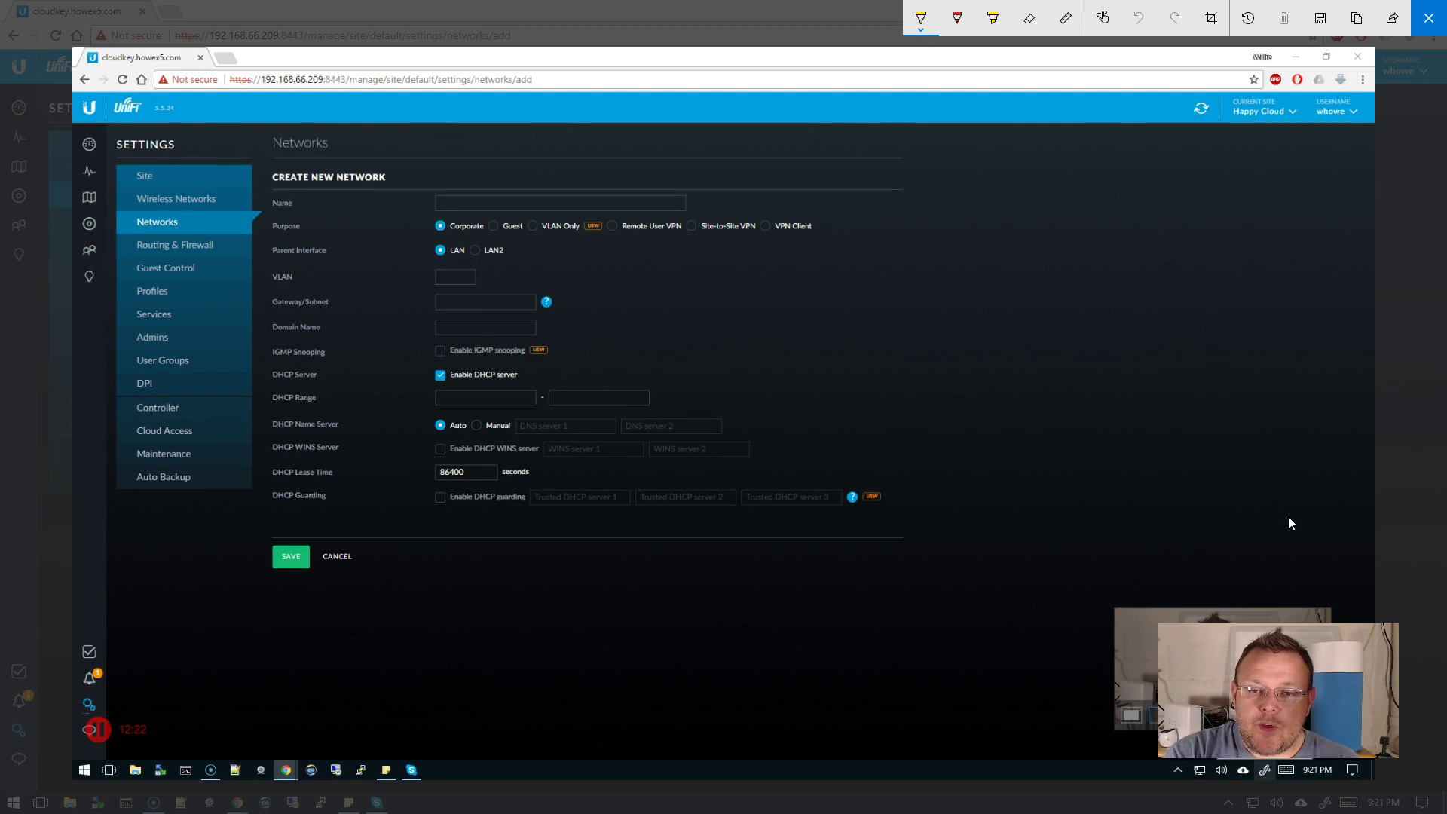
- Circle Site-to-Site VPN and arrow it to a handwritten 'IPsec S2S' note
mouse_move(723, 214)
mouse_down()
mouse_move(745, 211)
mouse_move(695, 223)
mouse_move(726, 244)
mouse_move(748, 214)
mouse_move(727, 270)
mouse_move(753, 318)
mouse_up()
drag(742, 320, 747, 339)
drag(740, 344, 759, 336)
drag(764, 317, 796, 315)
mouse_move(810, 307)
mouse_down()
mouse_move(799, 316)
mouse_move(864, 313)
mouse_up()
click(837, 294)
drag(880, 288, 867, 309)
- Circle VPN Client and arrow it to an underlined 'PPTP VPN Client' note
mouse_move(807, 205)
mouse_down()
mouse_move(833, 248)
mouse_move(814, 205)
mouse_move(930, 228)
mouse_move(921, 240)
mouse_move(976, 243)
mouse_move(980, 220)
mouse_up()
mouse_move(995, 240)
mouse_down()
mouse_move(998, 217)
mouse_move(1010, 235)
mouse_up()
mouse_move(1004, 217)
mouse_down()
mouse_move(1023, 214)
mouse_move(1027, 235)
mouse_up()
drag(1027, 211, 1079, 211)
mouse_move(1084, 235)
mouse_down()
mouse_move(1114, 209)
mouse_move(1161, 233)
mouse_up()
mouse_move(1166, 227)
mouse_down()
mouse_move(1182, 234)
mouse_move(1185, 219)
mouse_up()
drag(1188, 205, 1189, 237)
drag(1182, 217, 1194, 215)
drag(963, 267, 1204, 244)
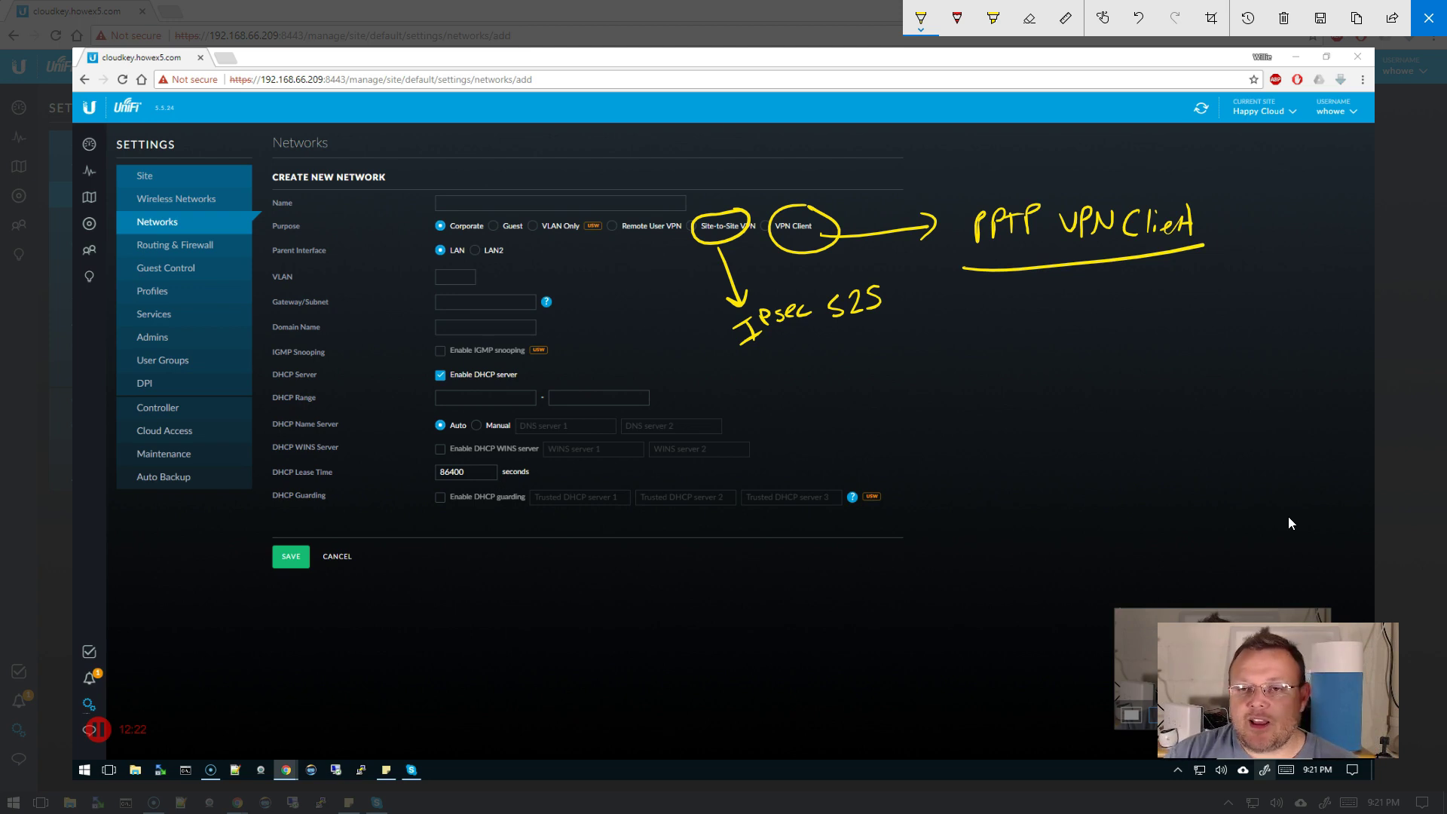
- Close the sketch and go to Routing & Firewall > Firewall rules
click(1428, 17)
click(129, 219)
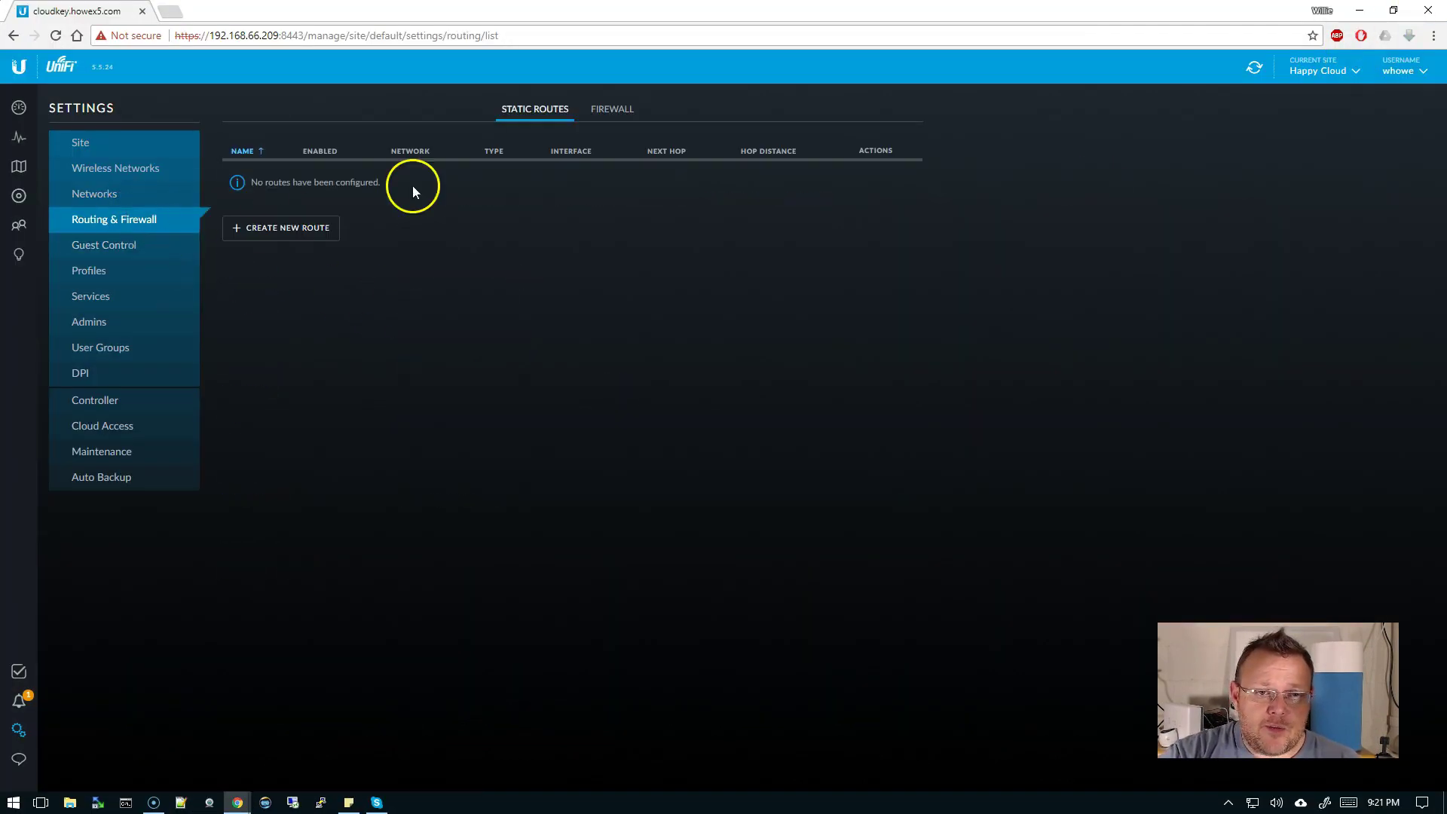
click(621, 113)
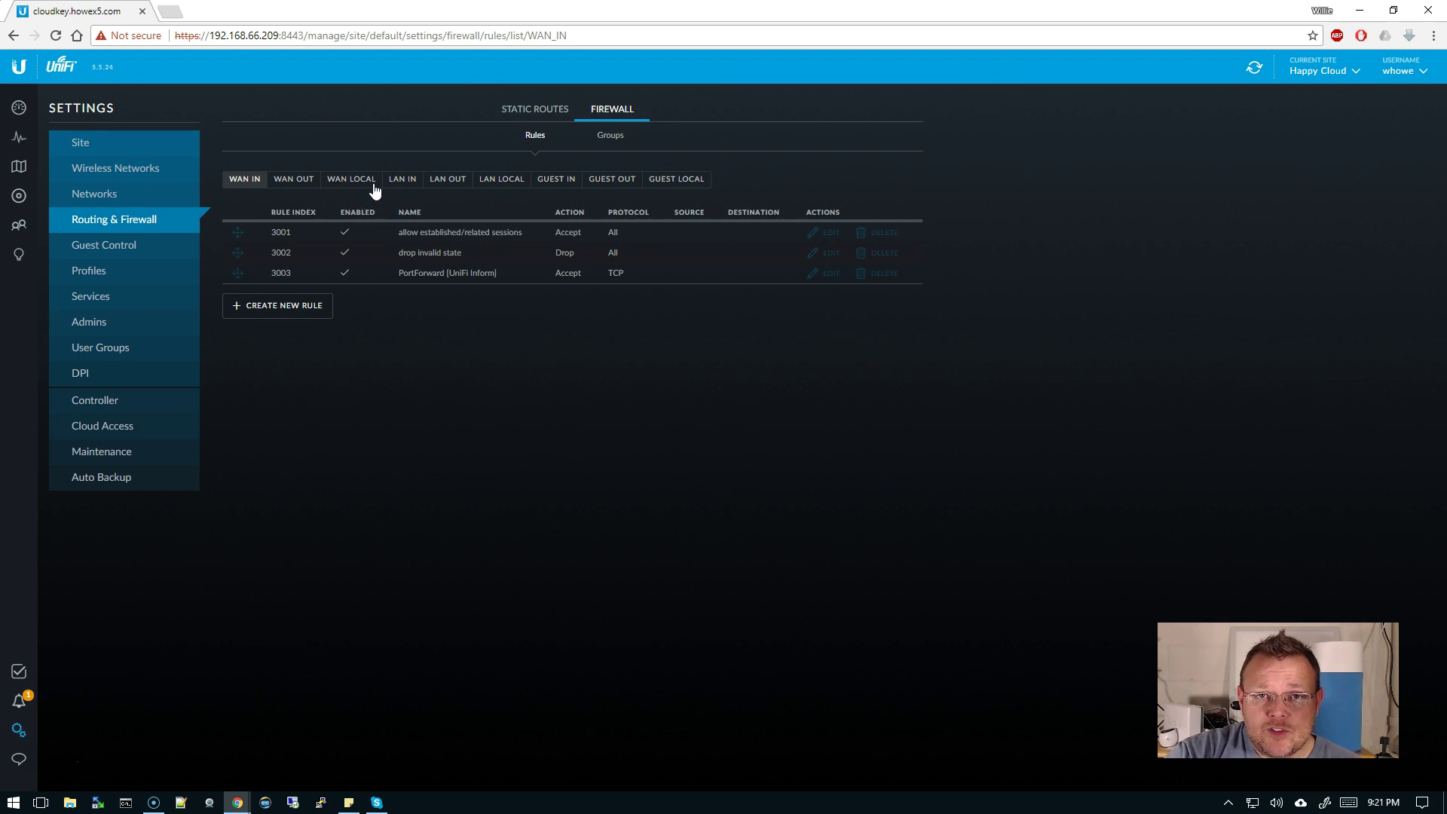
- Review the Guest In, Out and Local rule sets, ending on Guest Local's allow DNS and ICMP rules
click(557, 184)
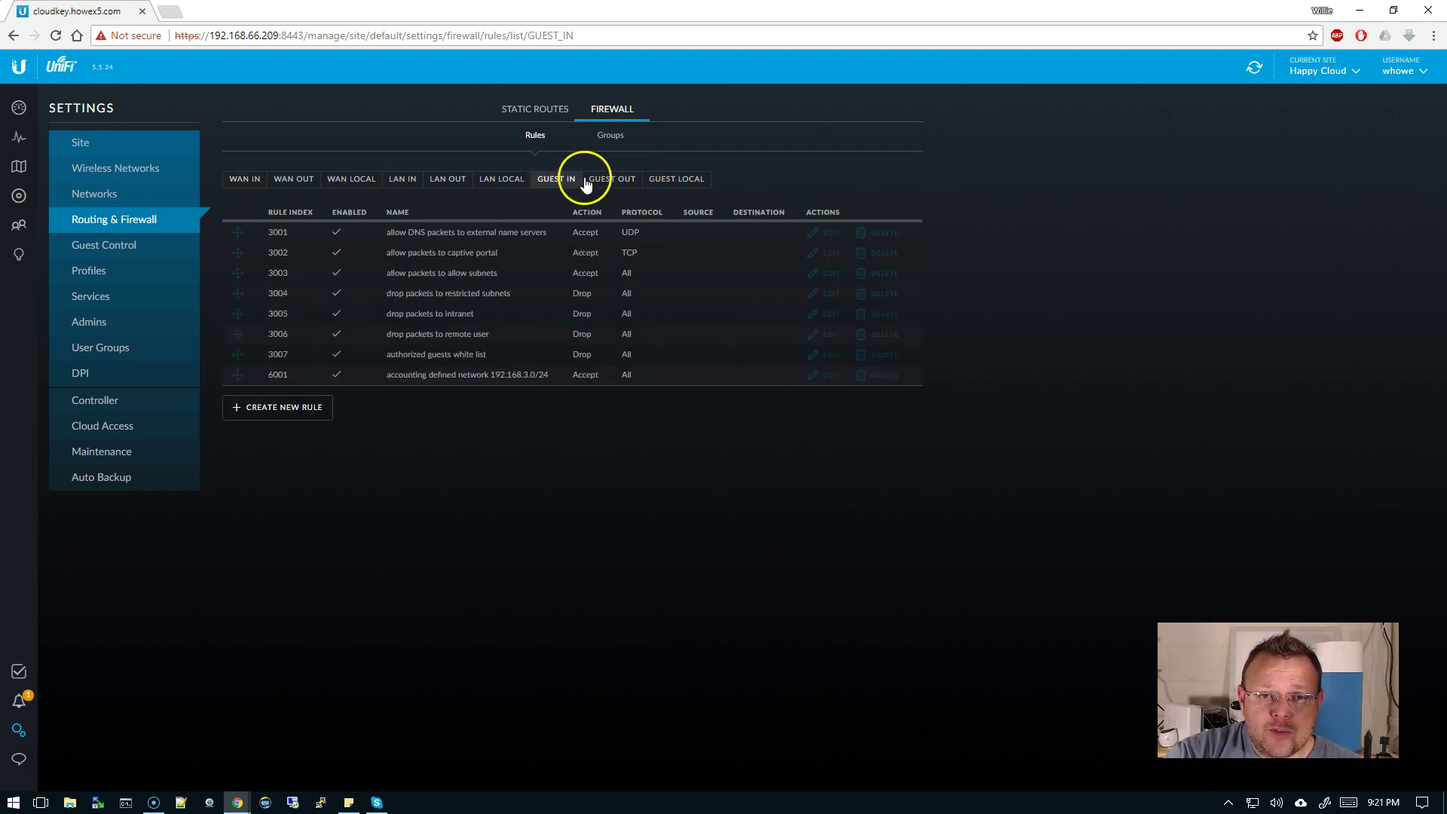
click(612, 181)
click(673, 181)
click(555, 188)
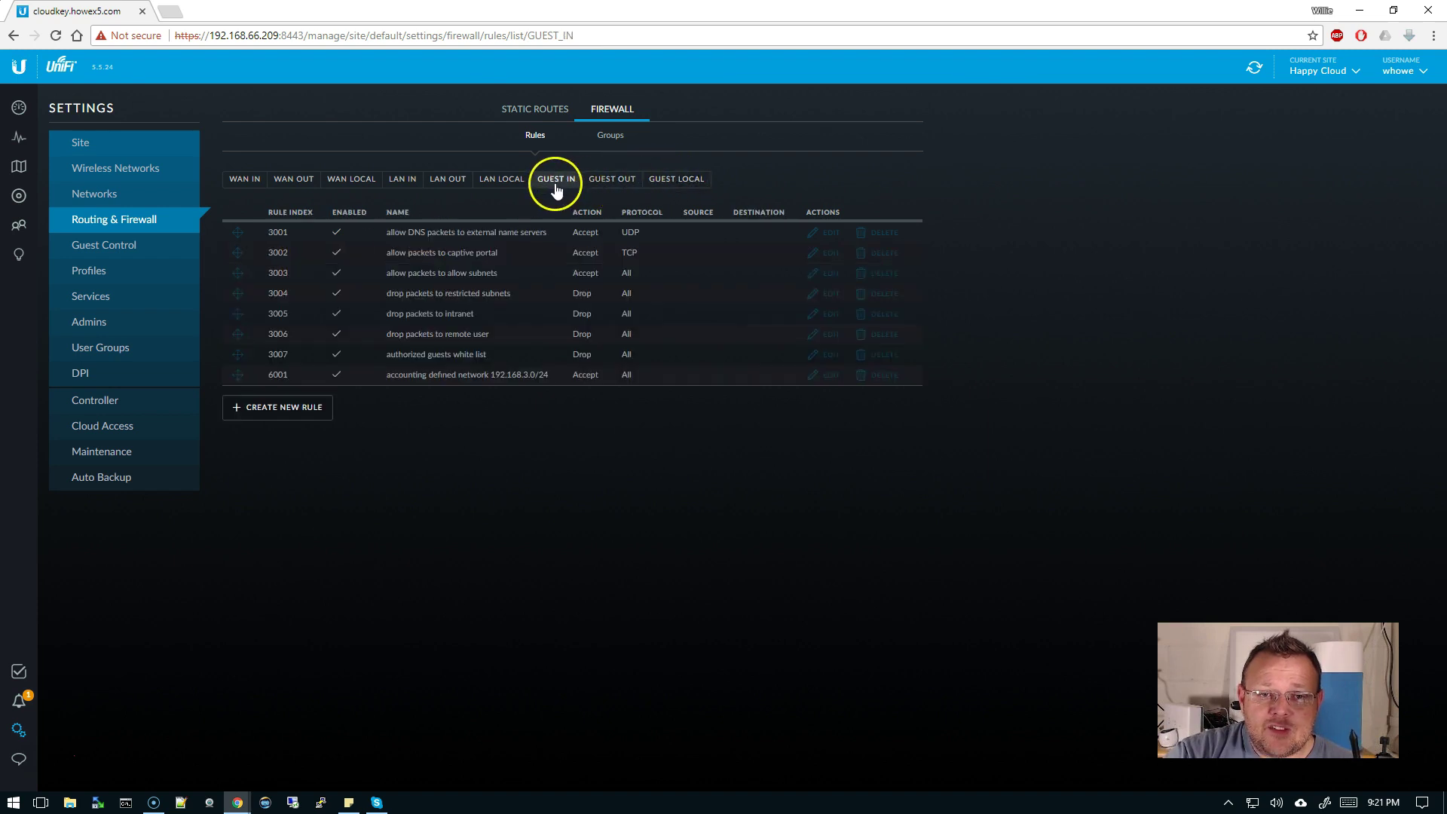
click(626, 184)
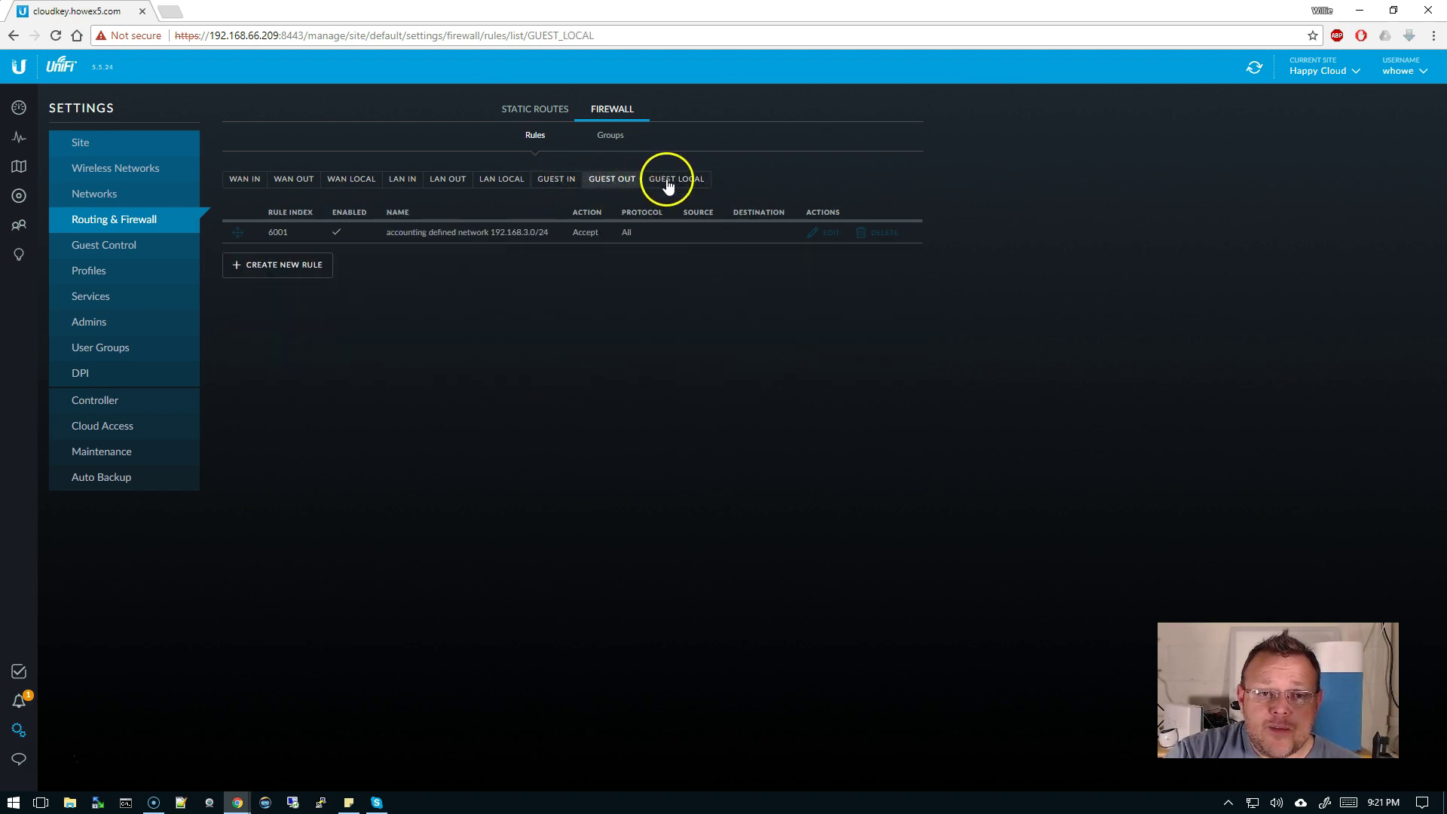
click(653, 186)
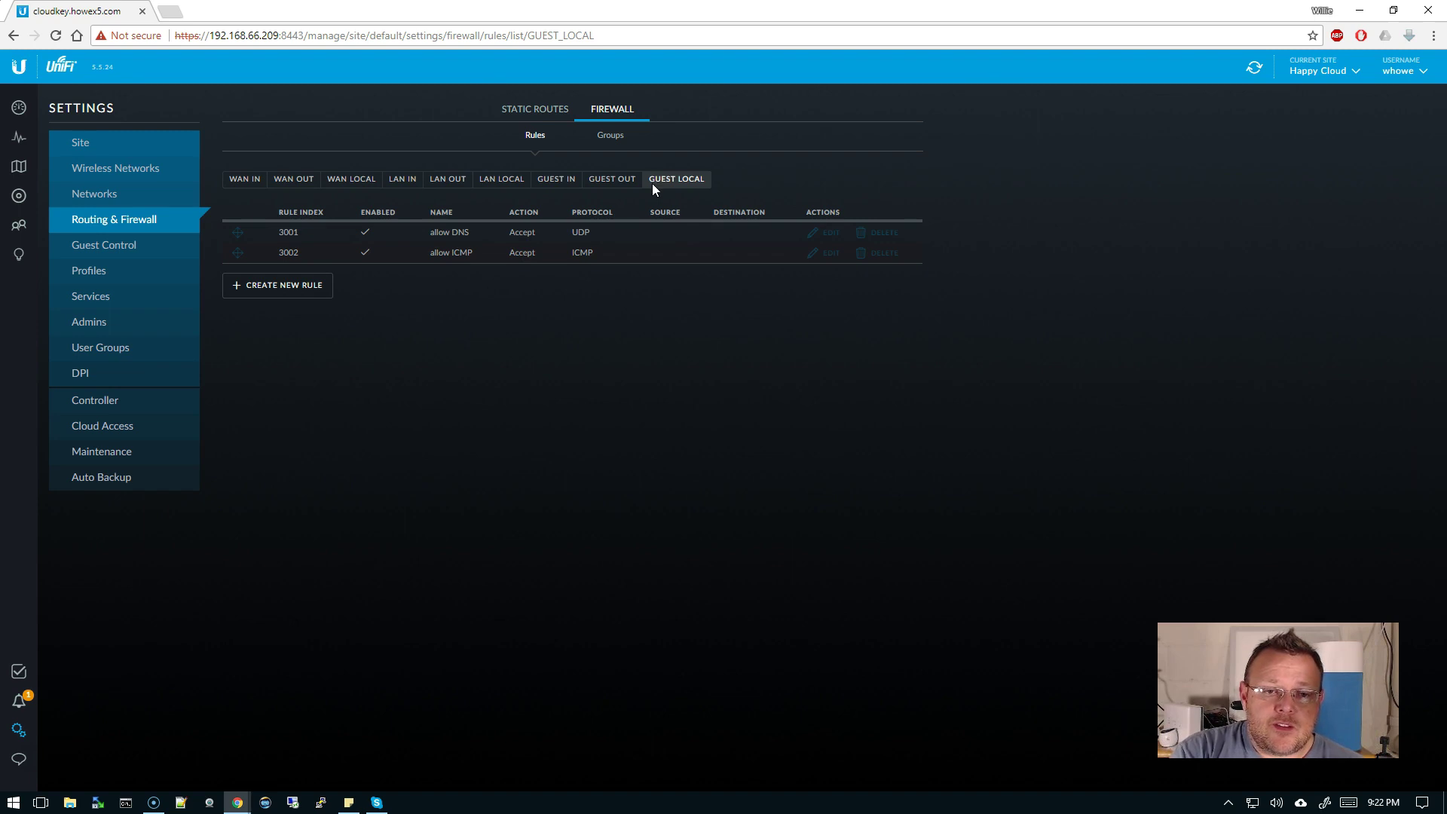
triple_click(652, 184)
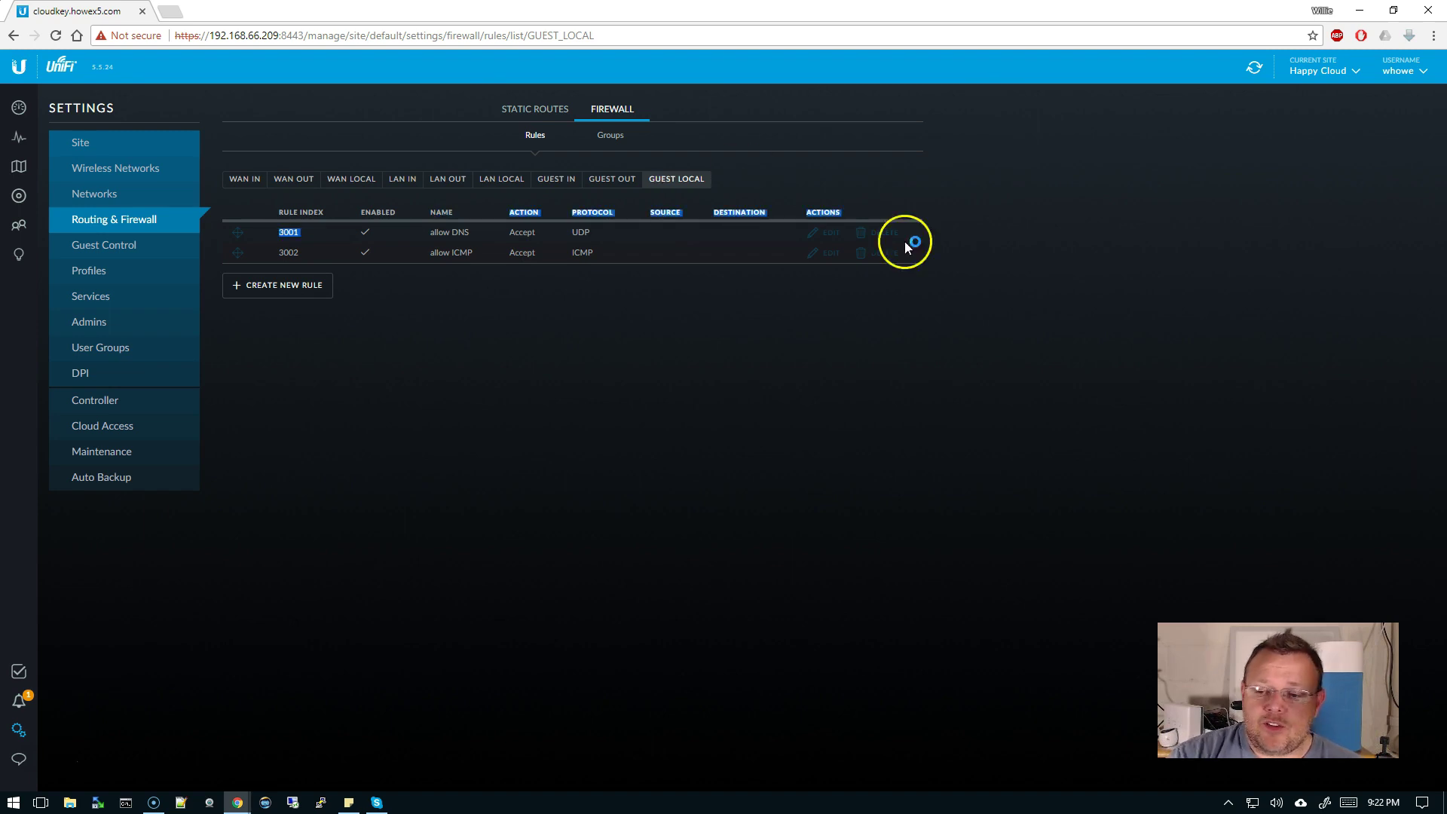
click(1325, 803)
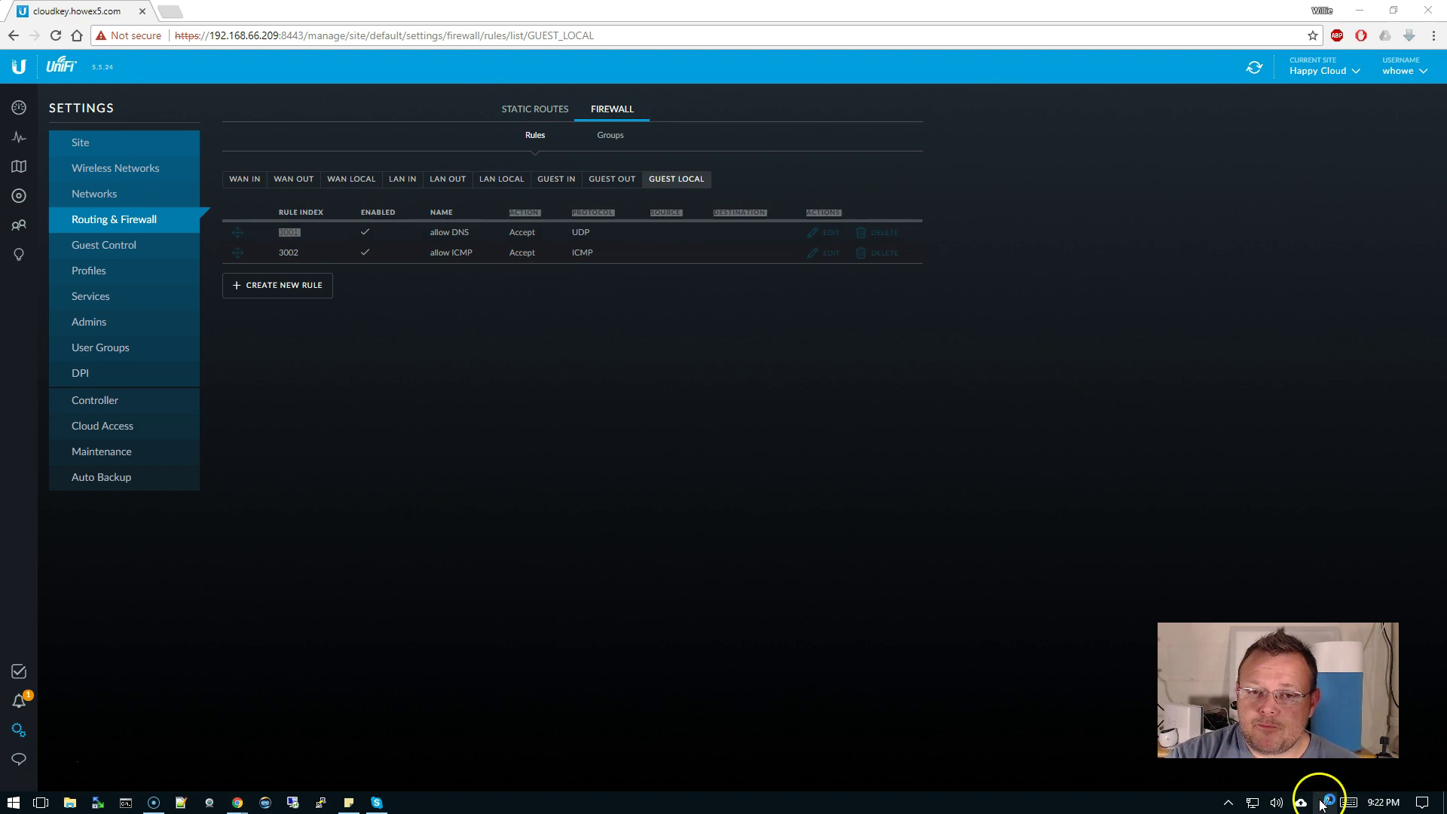
- Sketch the Guest Local rules, circling allow DNS and GUEST LOCAL with an underlined 'Services on USG' note
click(1326, 554)
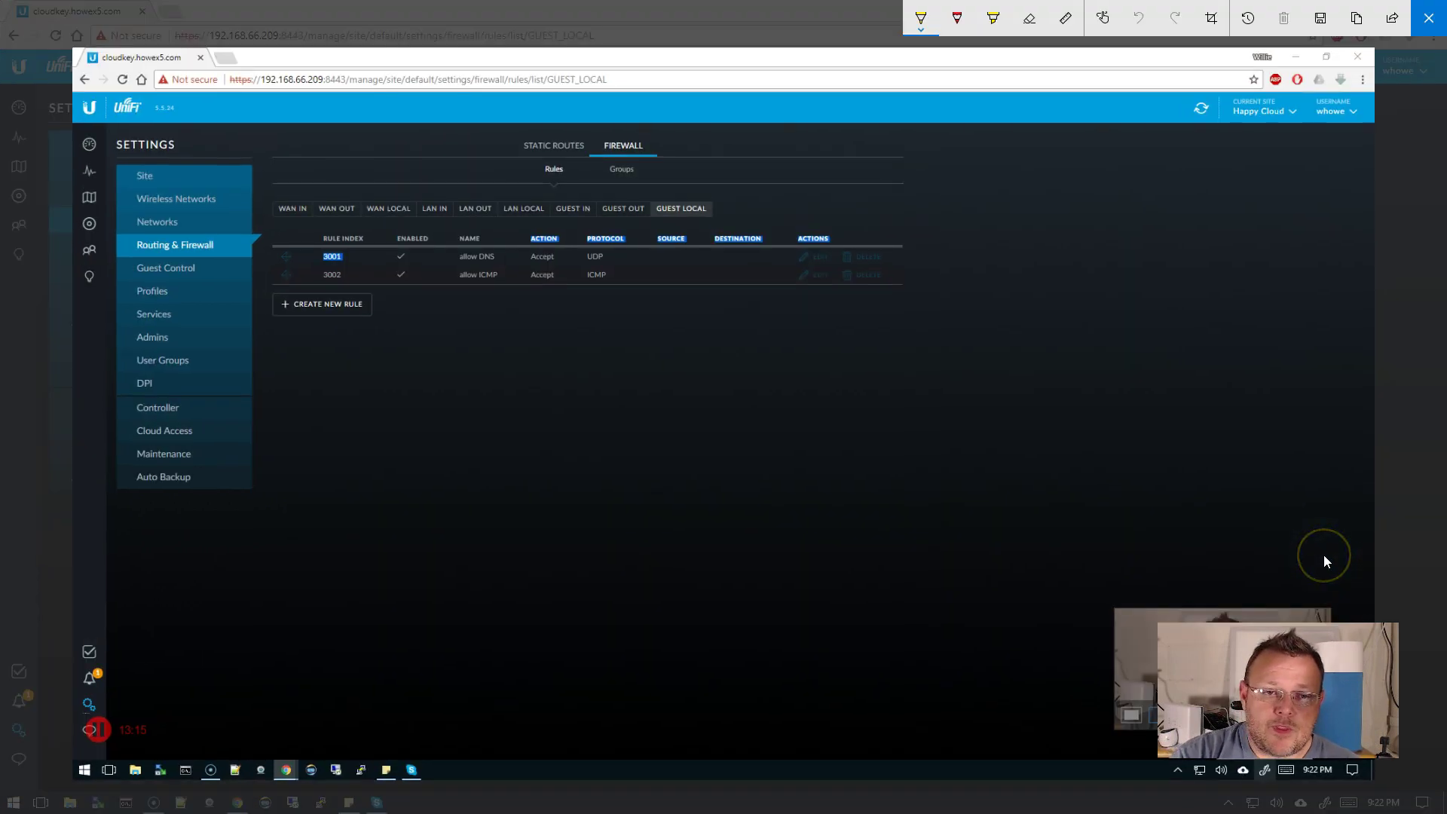
mouse_move(491, 243)
mouse_down()
mouse_move(450, 255)
mouse_move(507, 260)
mouse_move(484, 239)
mouse_up()
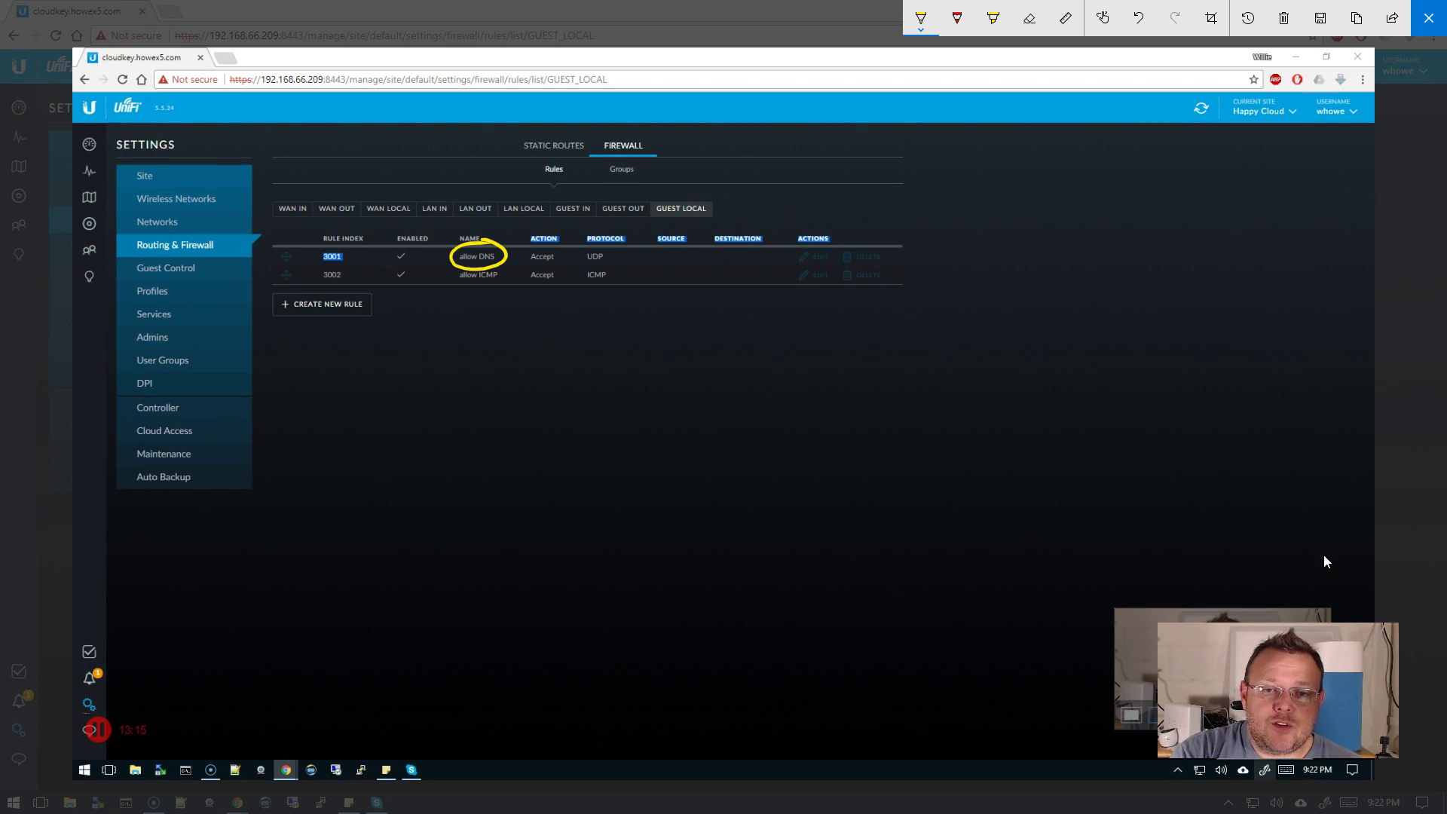
mouse_move(694, 198)
mouse_down()
mouse_move(654, 199)
mouse_move(657, 220)
mouse_move(701, 196)
mouse_move(779, 195)
mouse_up()
drag(780, 193, 857, 200)
drag(868, 210, 944, 199)
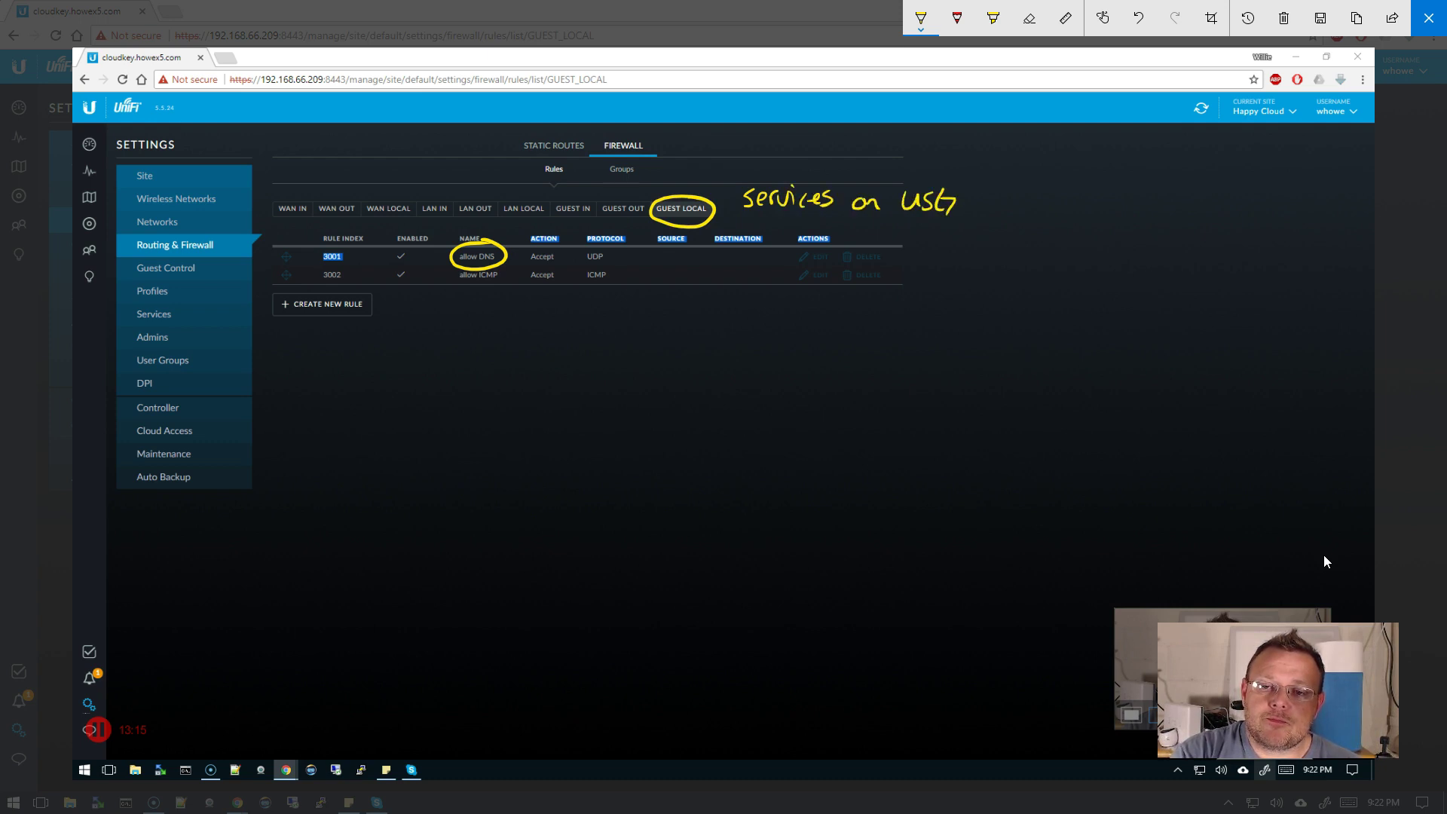
drag(756, 235, 971, 222)
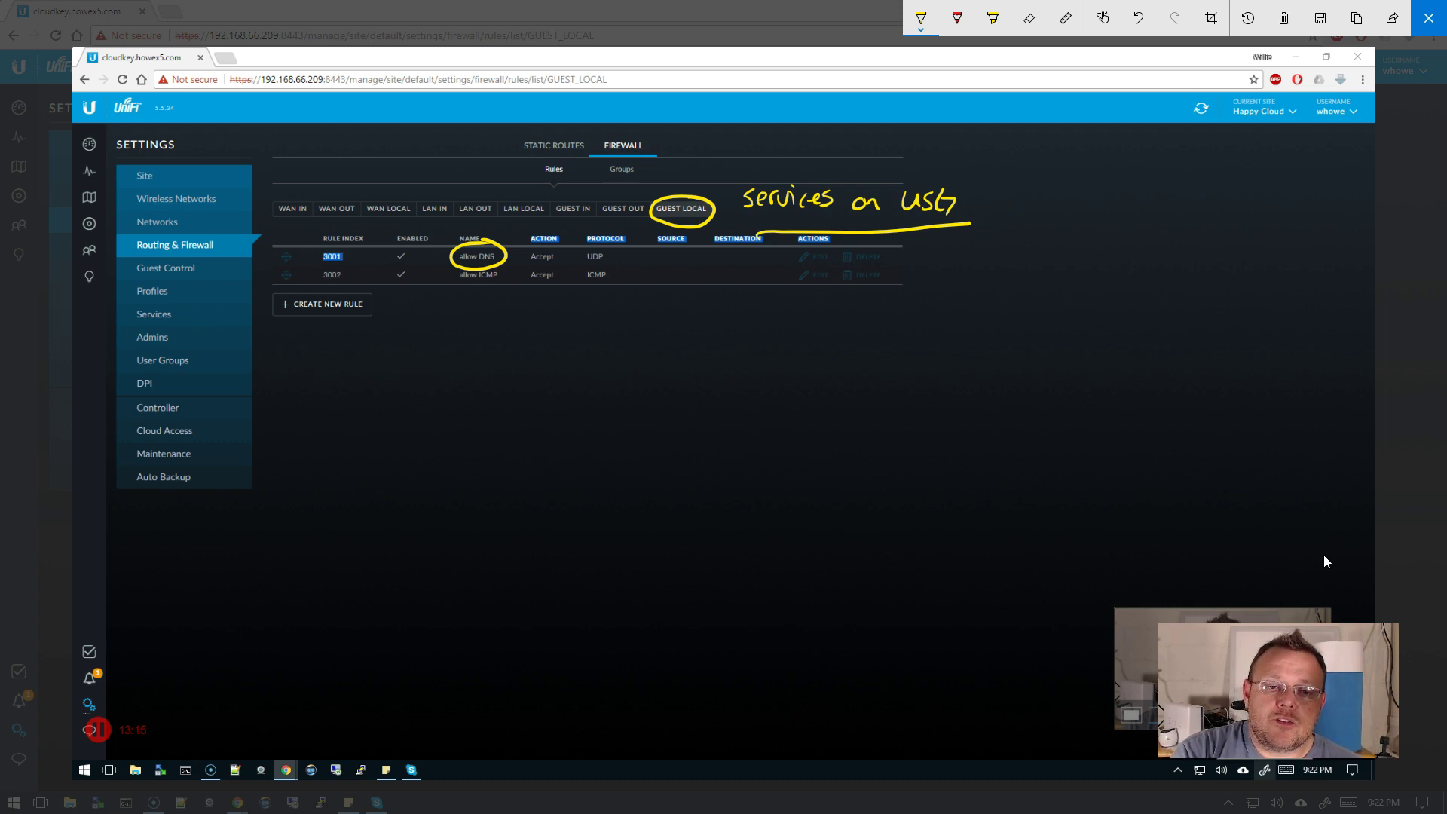
- Circle the allow ICMP rule, close the sketch, and display the Guest In rules
mouse_move(499, 265)
mouse_down()
mouse_move(475, 265)
mouse_move(494, 263)
mouse_up()
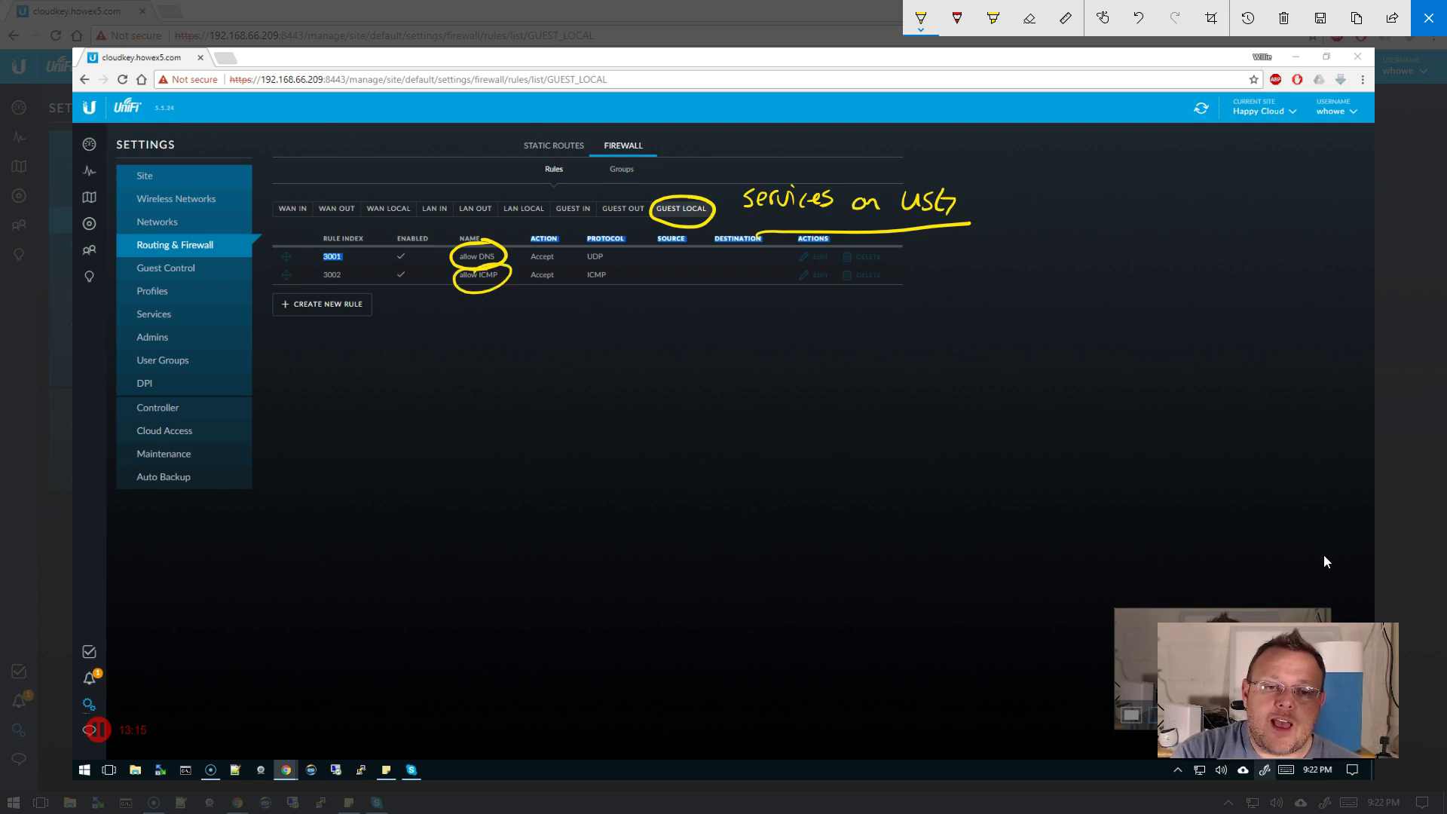
click(1428, 18)
click(547, 182)
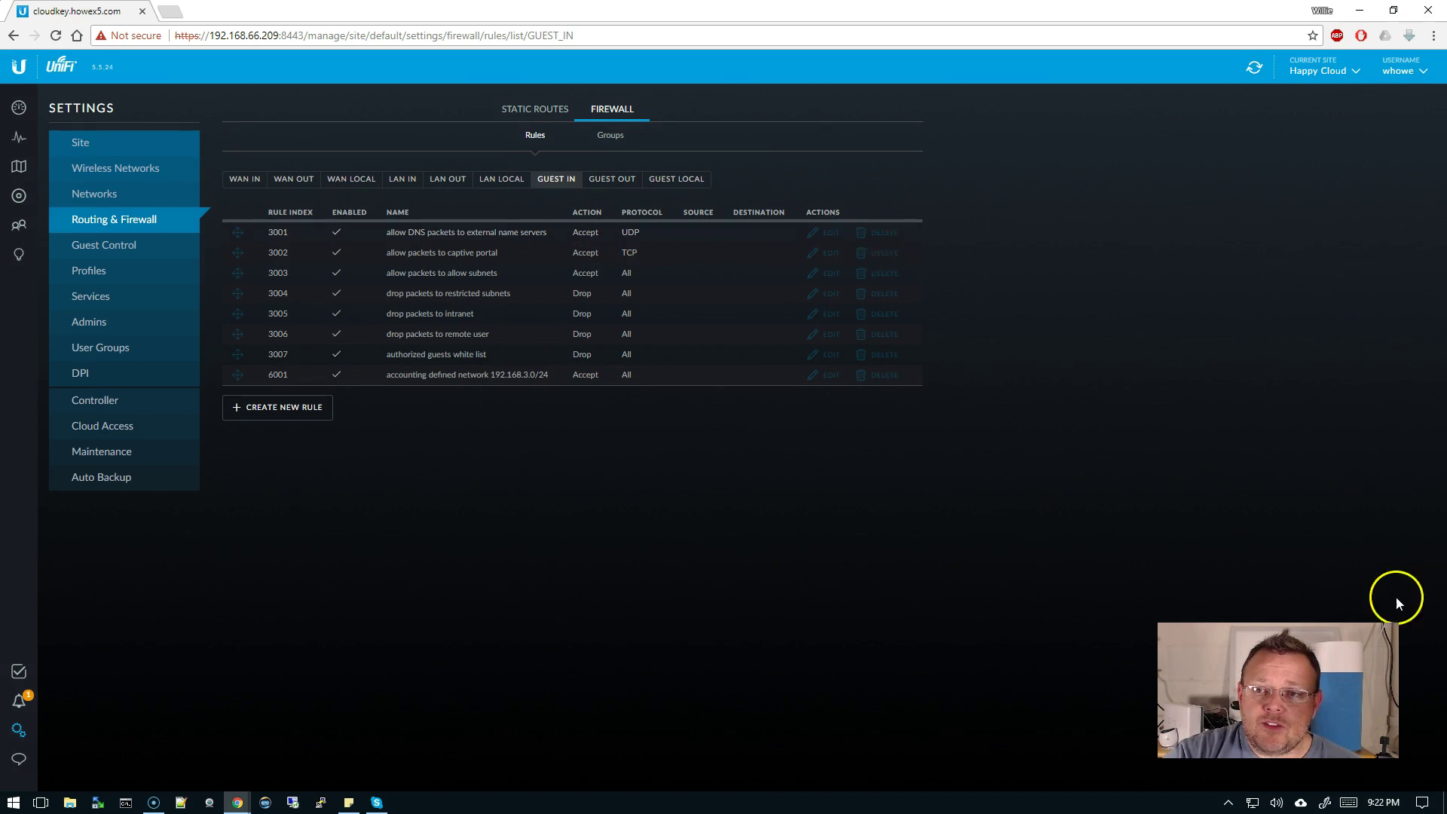
click(1325, 805)
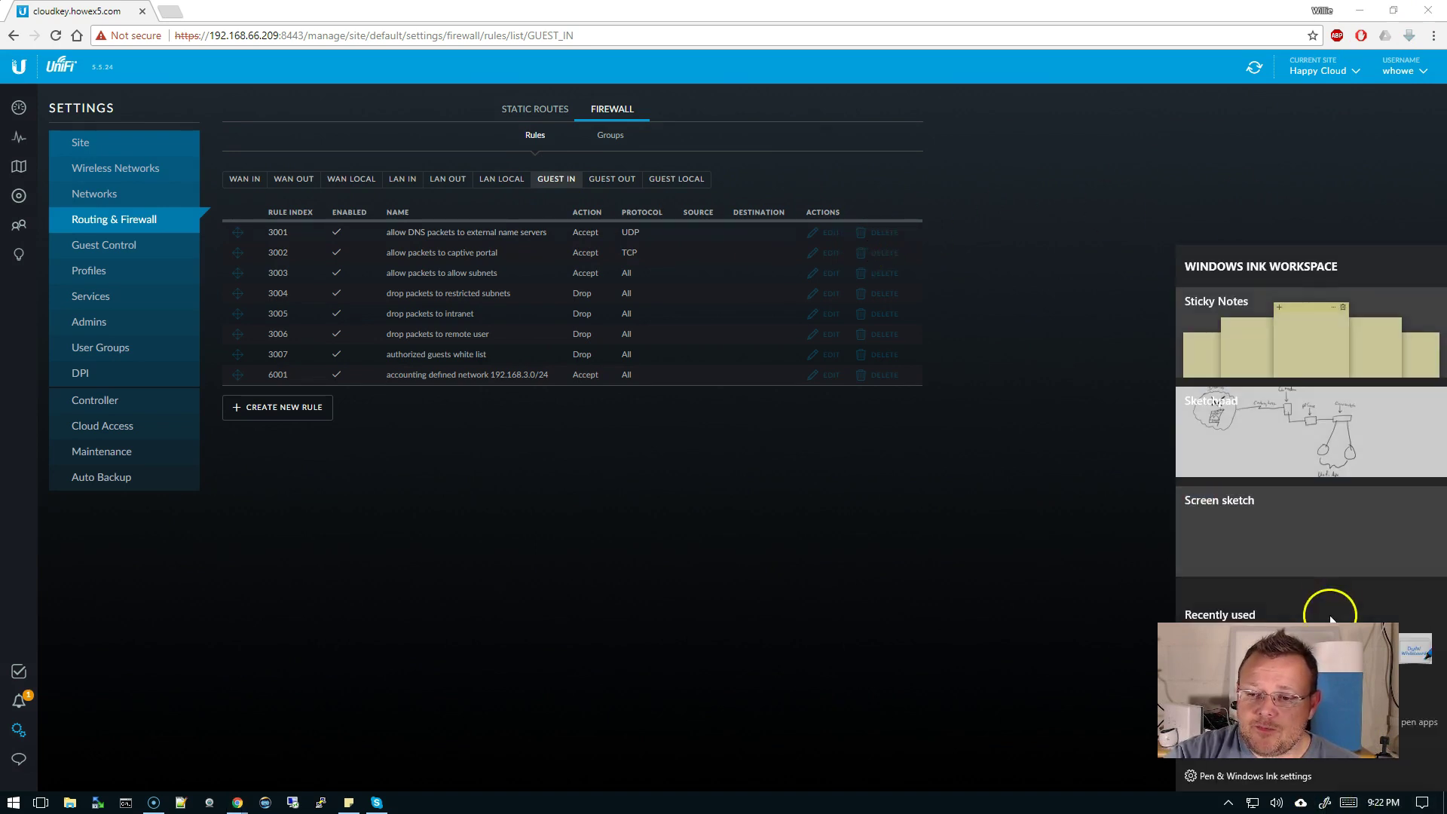
click(1300, 536)
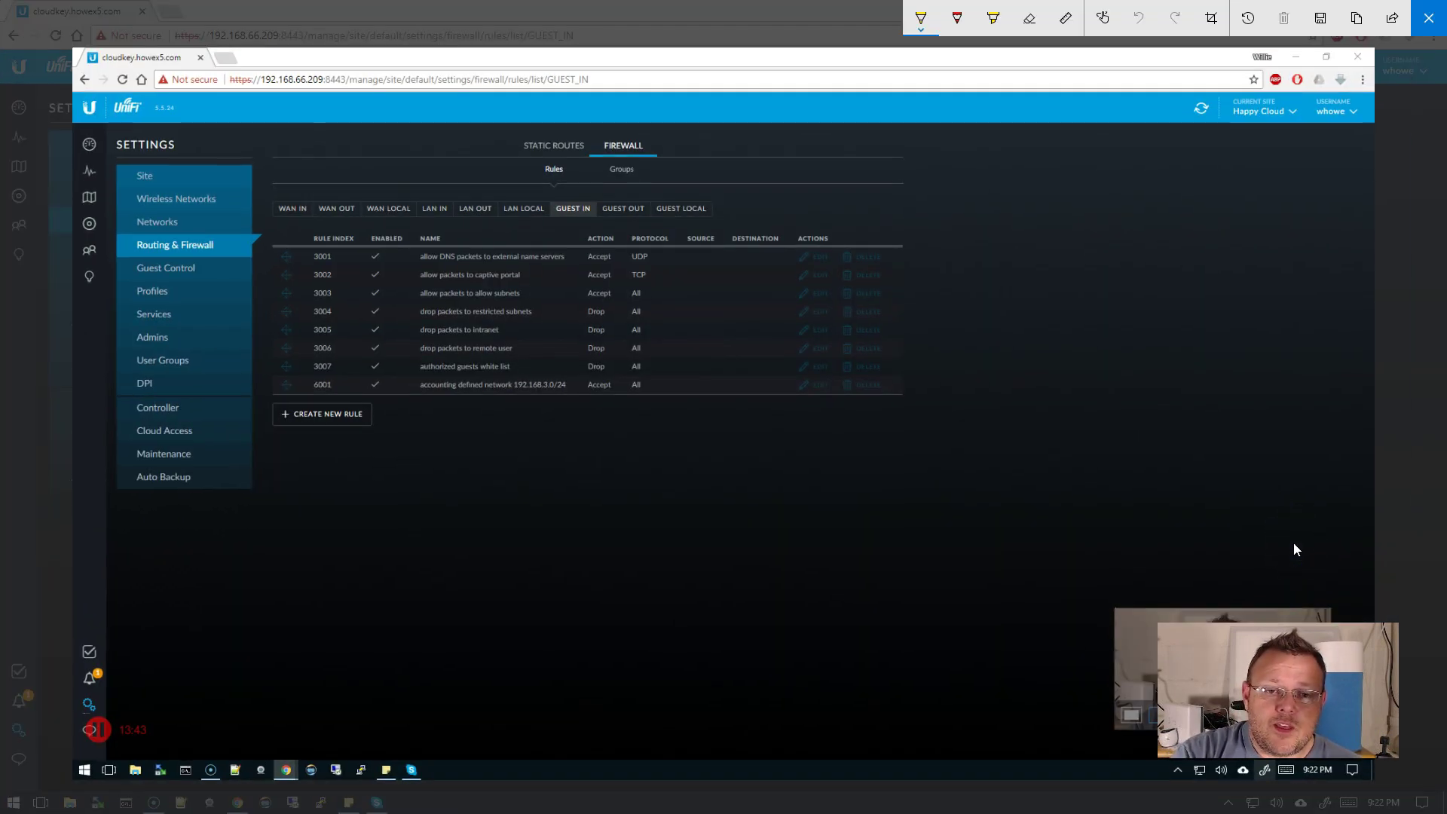
mouse_move(499, 243)
mouse_down()
mouse_move(432, 245)
mouse_move(460, 265)
mouse_move(524, 267)
mouse_move(573, 247)
mouse_move(484, 245)
mouse_move(417, 273)
mouse_move(491, 286)
mouse_move(544, 268)
mouse_move(467, 264)
mouse_move(456, 302)
mouse_move(399, 317)
mouse_move(416, 367)
mouse_move(528, 368)
mouse_move(521, 339)
mouse_move(544, 317)
mouse_move(431, 306)
mouse_up()
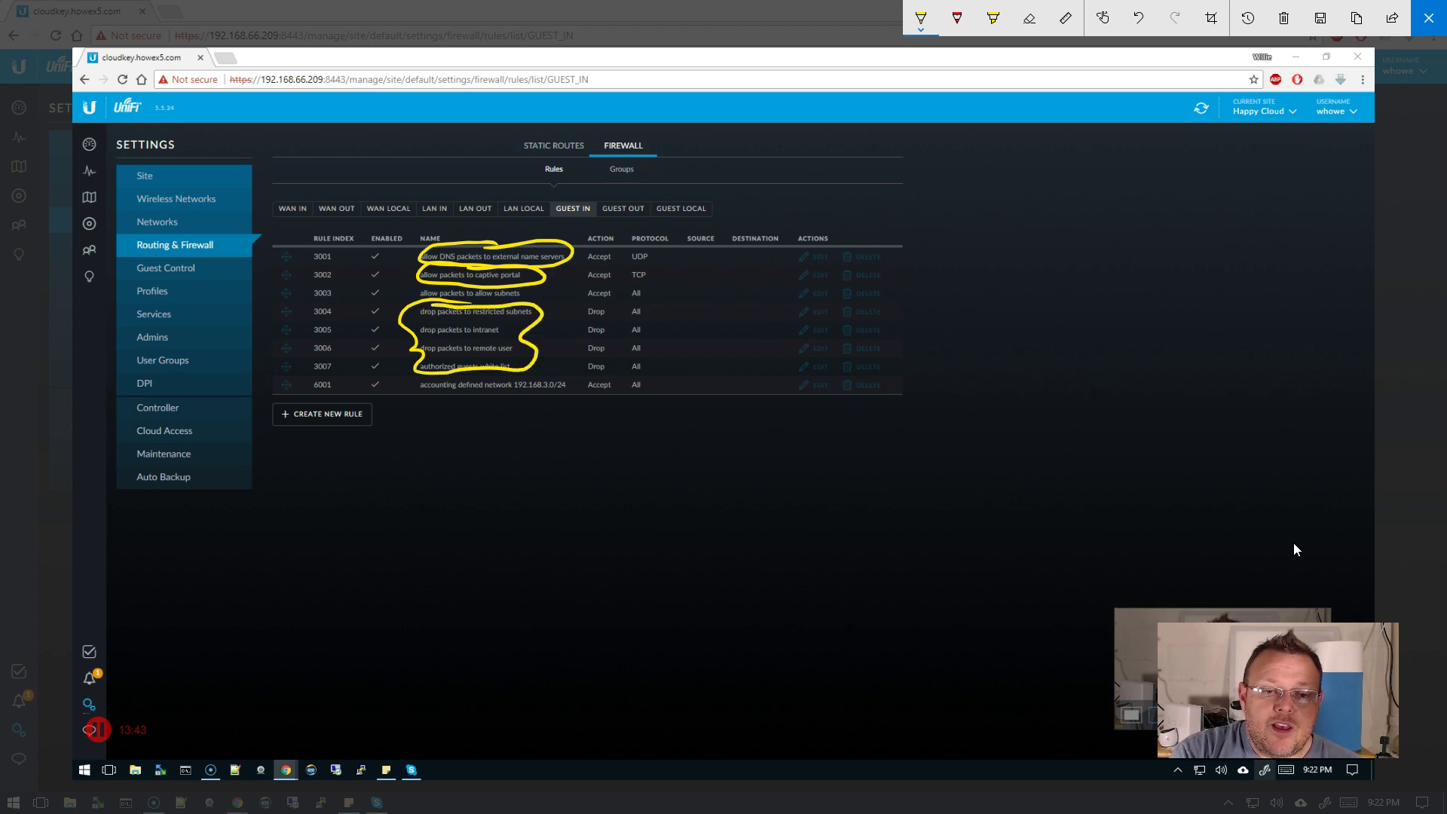
mouse_move(567, 302)
mouse_down()
mouse_move(644, 297)
mouse_move(667, 340)
mouse_move(646, 369)
mouse_move(603, 377)
mouse_move(558, 331)
mouse_move(556, 303)
mouse_up()
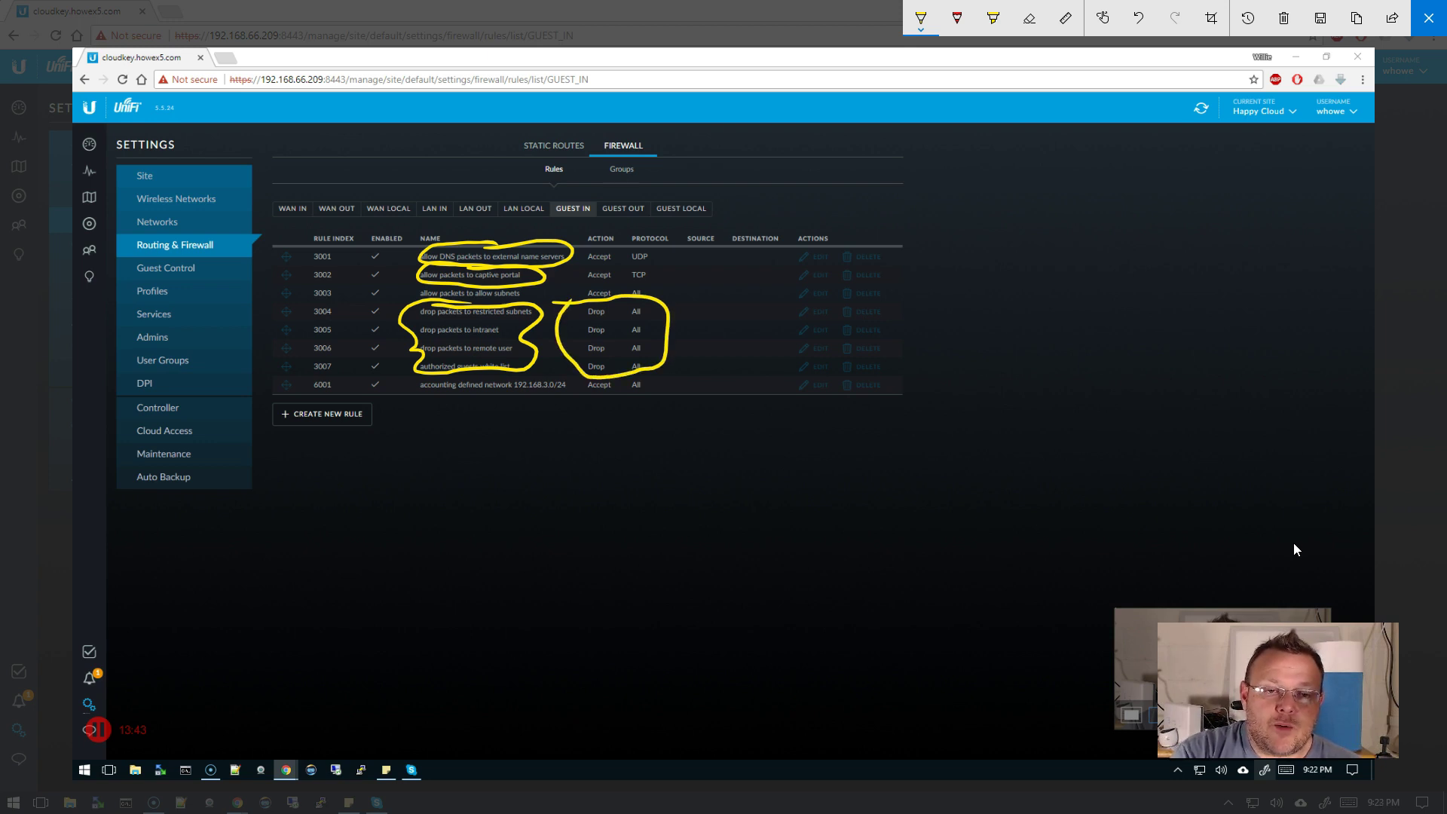
mouse_move(440, 180)
mouse_down()
mouse_move(513, 204)
mouse_move(443, 231)
mouse_up()
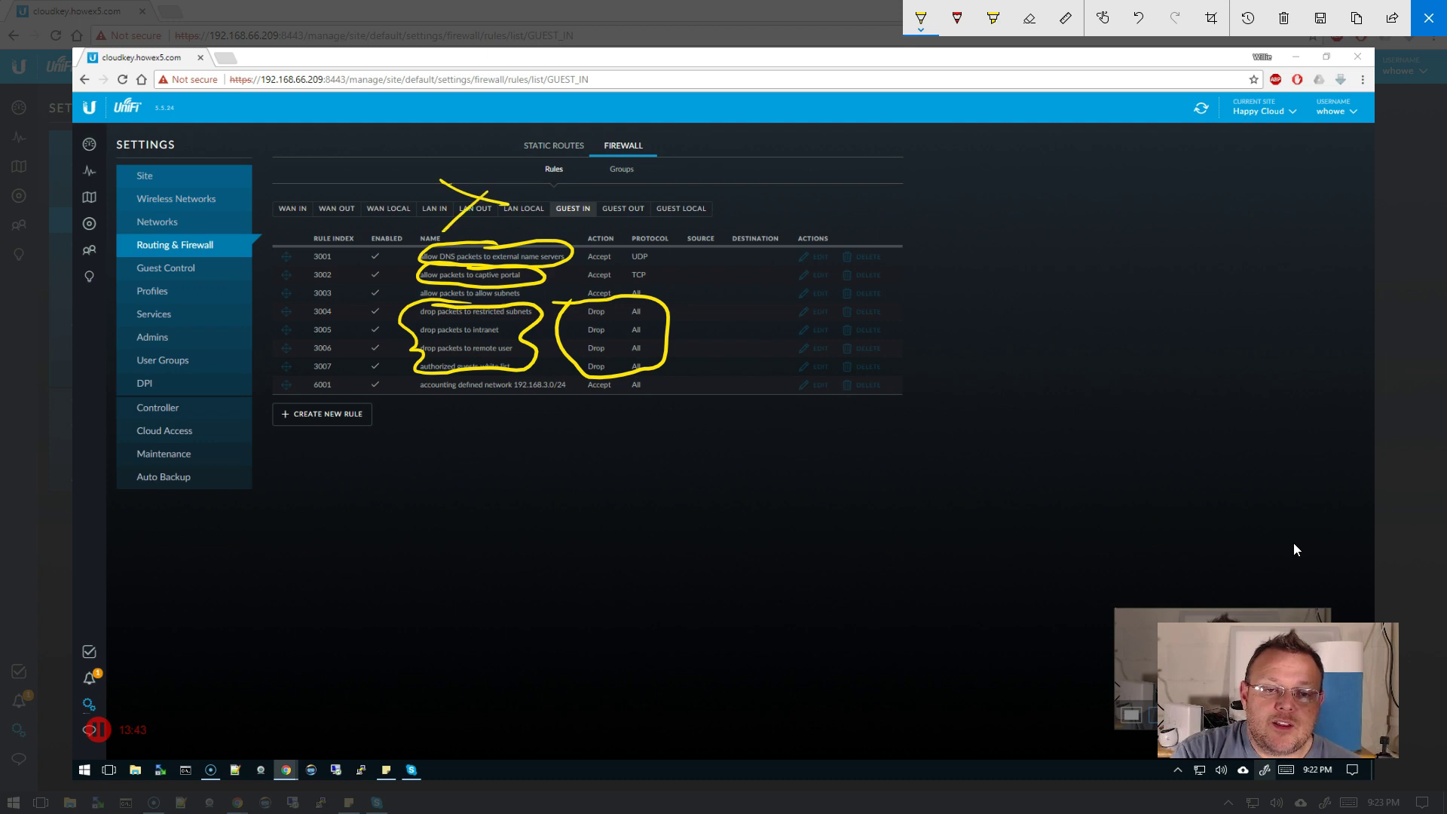
click(1428, 17)
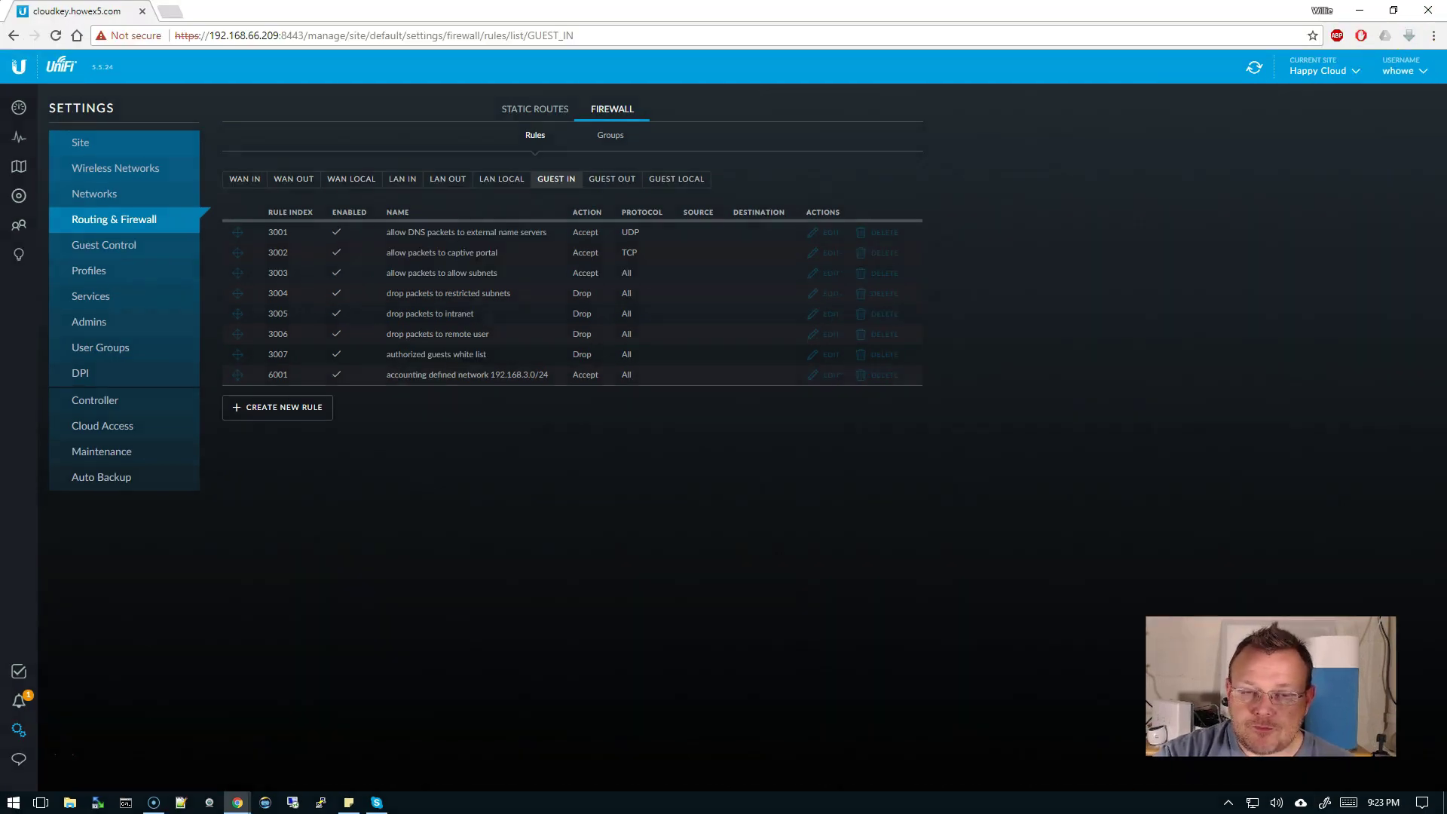